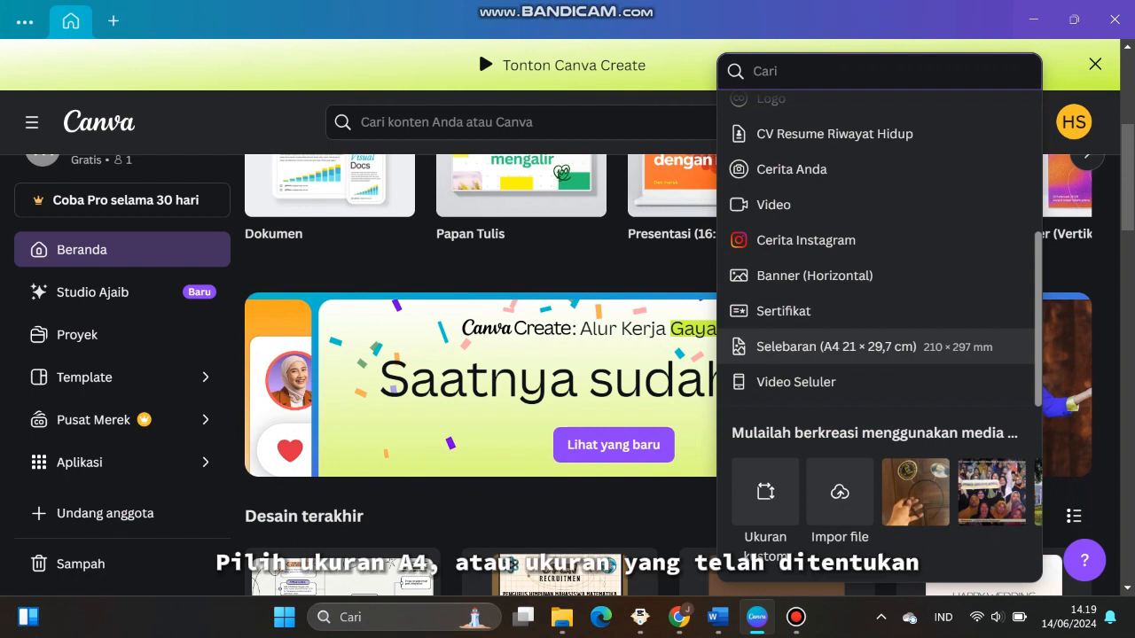
Start a new A4 flyer design (21 × 29,7 cm)
{"action": "left_click", "coordinate": [836, 346]}
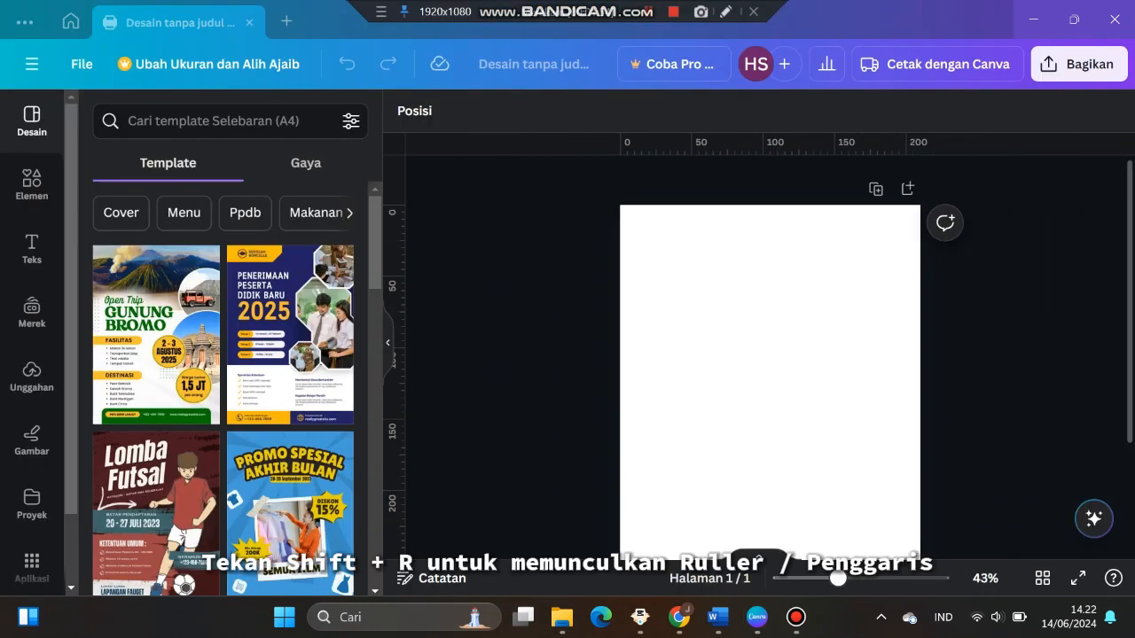
Add ruler guides as page margins: left at 25 mm, top about 25 mm, right about 195 mm, bottom about 280 mm
{"action": "left_click_drag", "start_coordinate": [836, 577], "coordinate": [853, 577]}
{"action": "left_click_drag", "start_coordinate": [394, 354], "coordinate": [606, 354]}
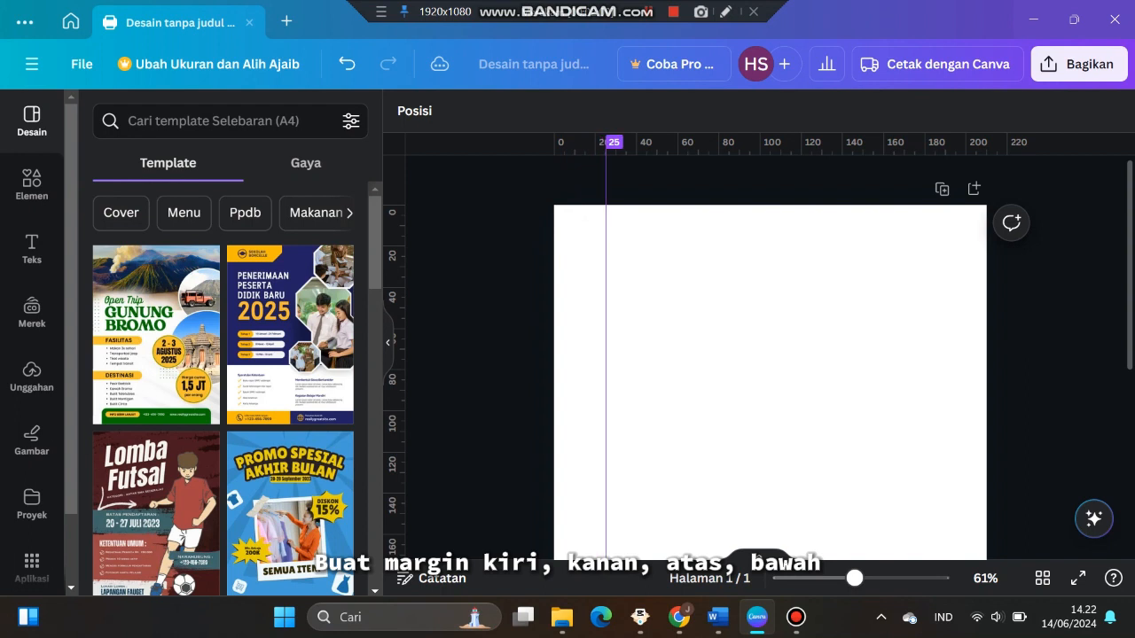
{"action": "left_click_drag", "start_coordinate": [769, 145], "coordinate": [770, 267]}
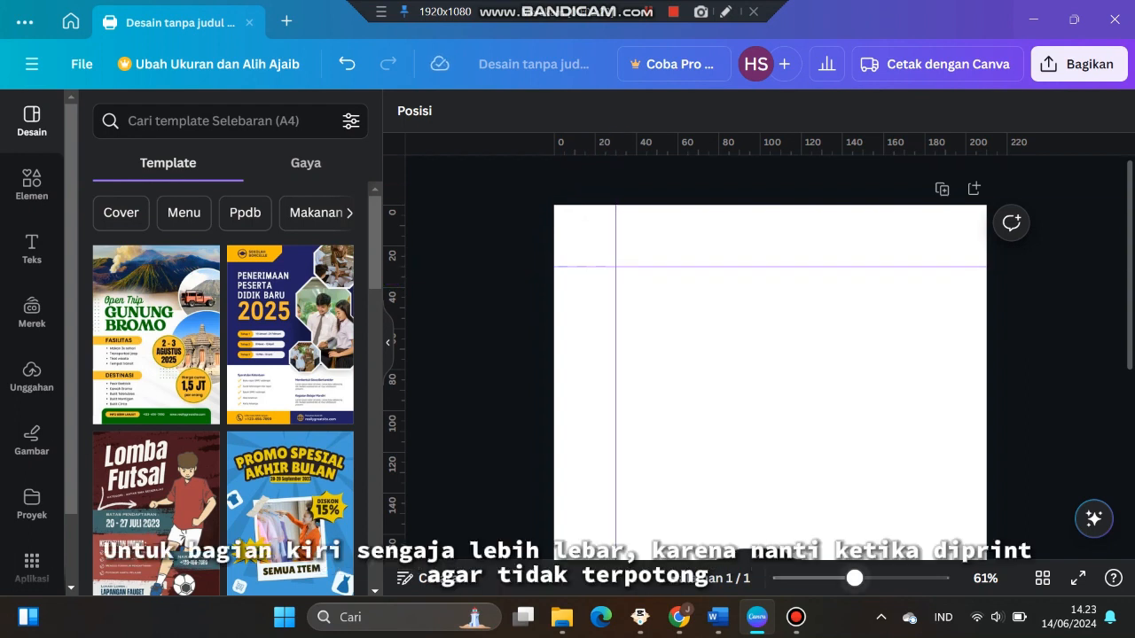
{"action": "left_click_drag", "start_coordinate": [395, 355], "coordinate": [968, 354]}
{"action": "scroll", "coordinate": [968, 354], "scroll_direction": "down", "scroll_amount": 4}
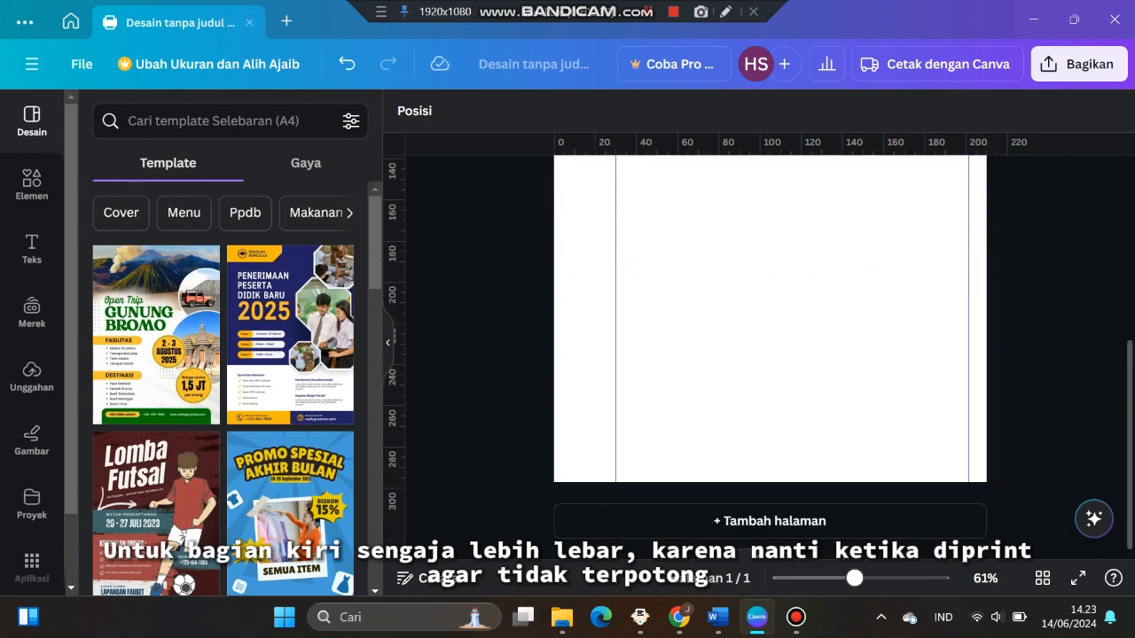
{"action": "left_click_drag", "start_coordinate": [770, 144], "coordinate": [769, 455]}
{"action": "scroll", "coordinate": [769, 354], "scroll_direction": "up", "scroll_amount": 4}
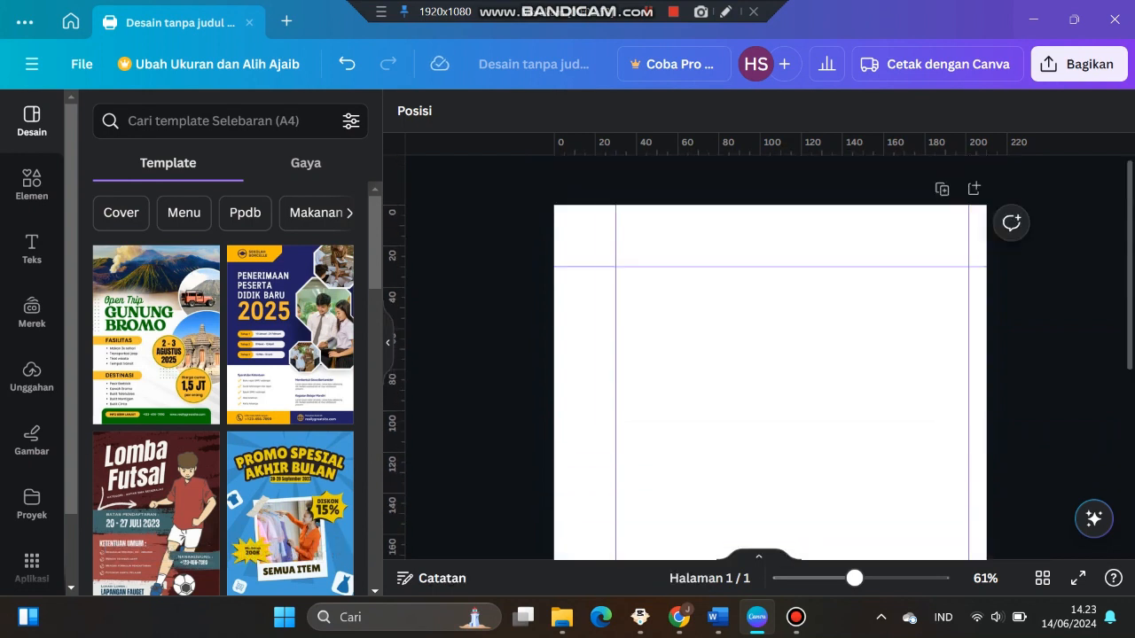
{"action": "scroll", "coordinate": [769, 355], "scroll_direction": "down", "scroll_amount": 2}
{"action": "scroll", "coordinate": [769, 355], "scroll_direction": "up", "scroll_amount": 2}
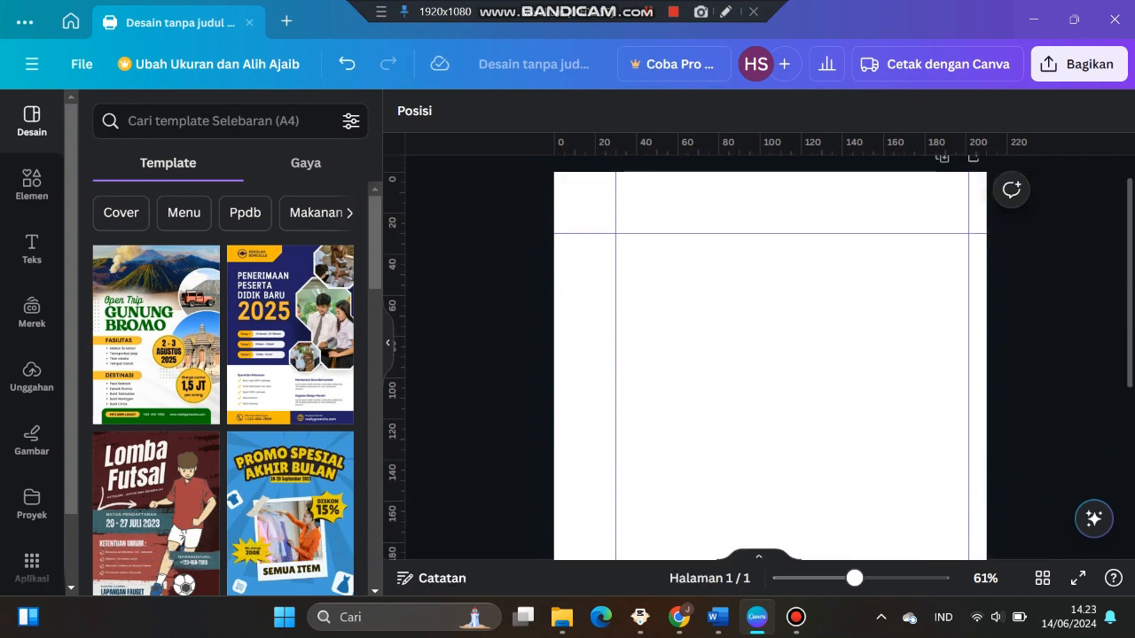
Switch to the Word document, copy the heading 'Letak Astronomis & Kondisi Geografis Negara-Negara ASEAN', and return to the design
{"action": "left_click", "coordinate": [717, 617]}
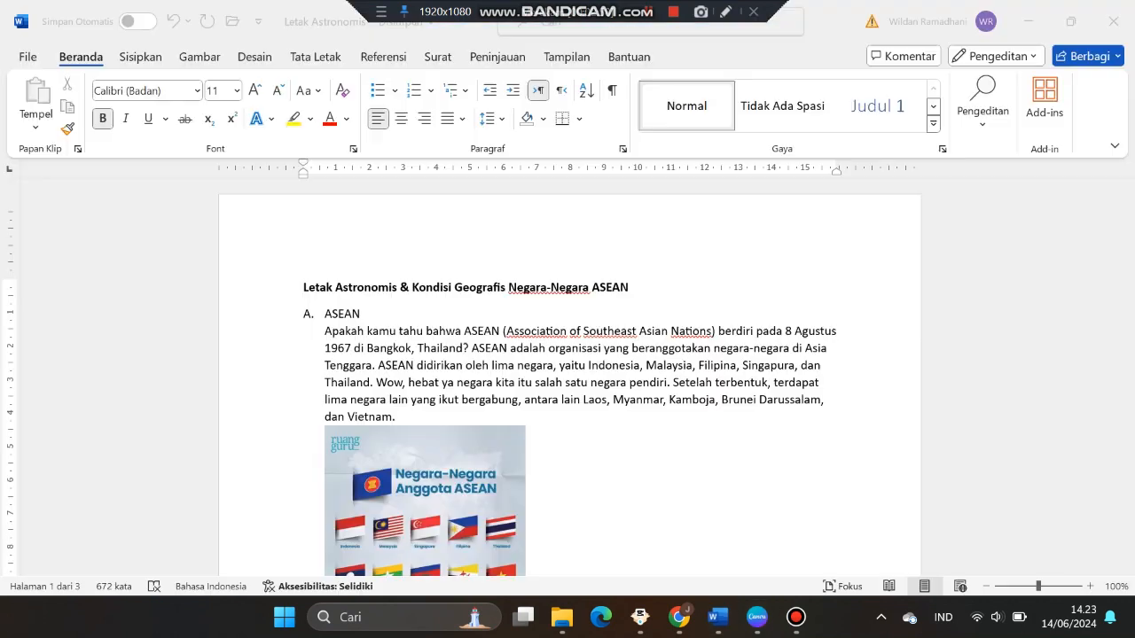
{"action": "left_click_drag", "start_coordinate": [304, 287], "coordinate": [629, 287]}
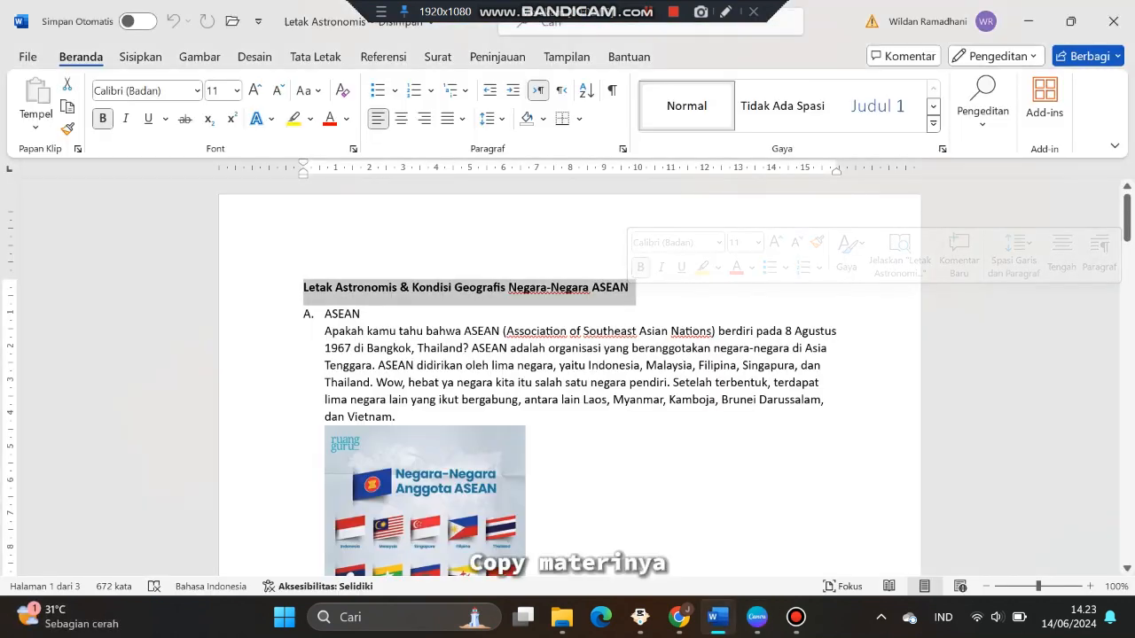
{"action": "right_click", "coordinate": [560, 287]}
{"action": "left_click", "coordinate": [603, 311]}
{"action": "left_click", "coordinate": [756, 617]}
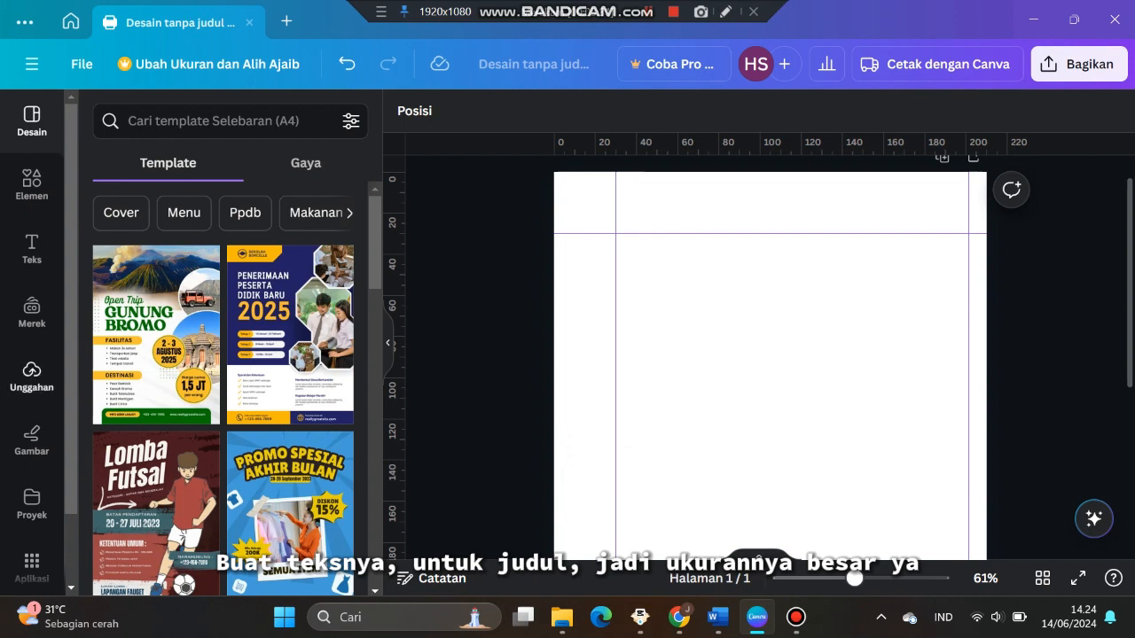
Add a heading text box, replace its text with the pasted title, and move it up near the top guide
{"action": "left_click", "coordinate": [32, 248]}
{"action": "left_click", "coordinate": [217, 333]}
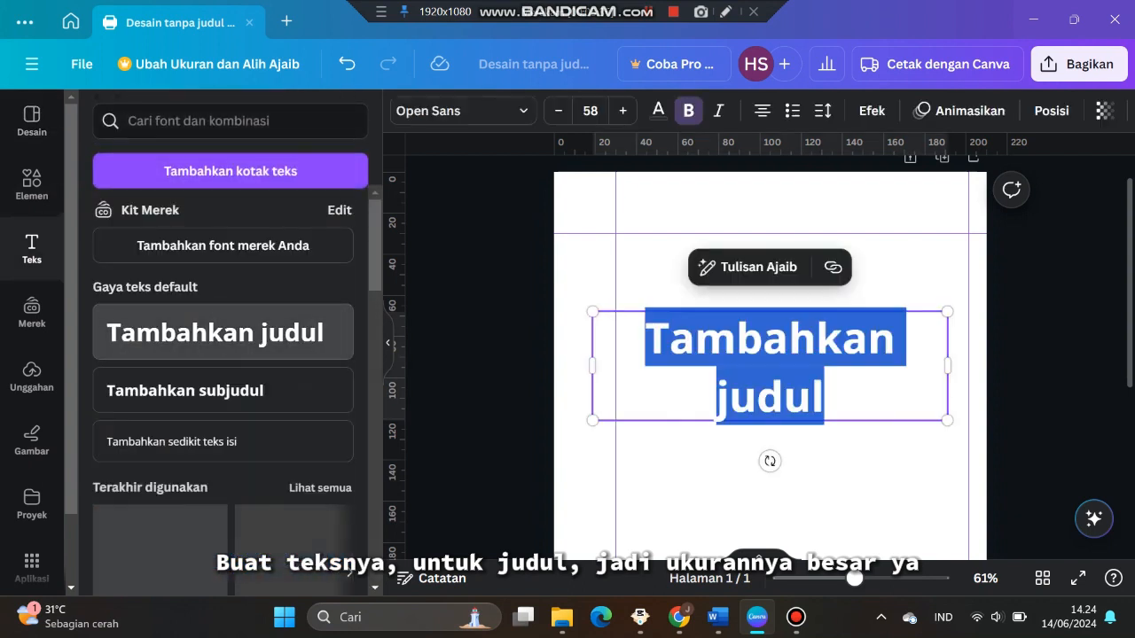
{"action": "key", "text": "BackSpace"}
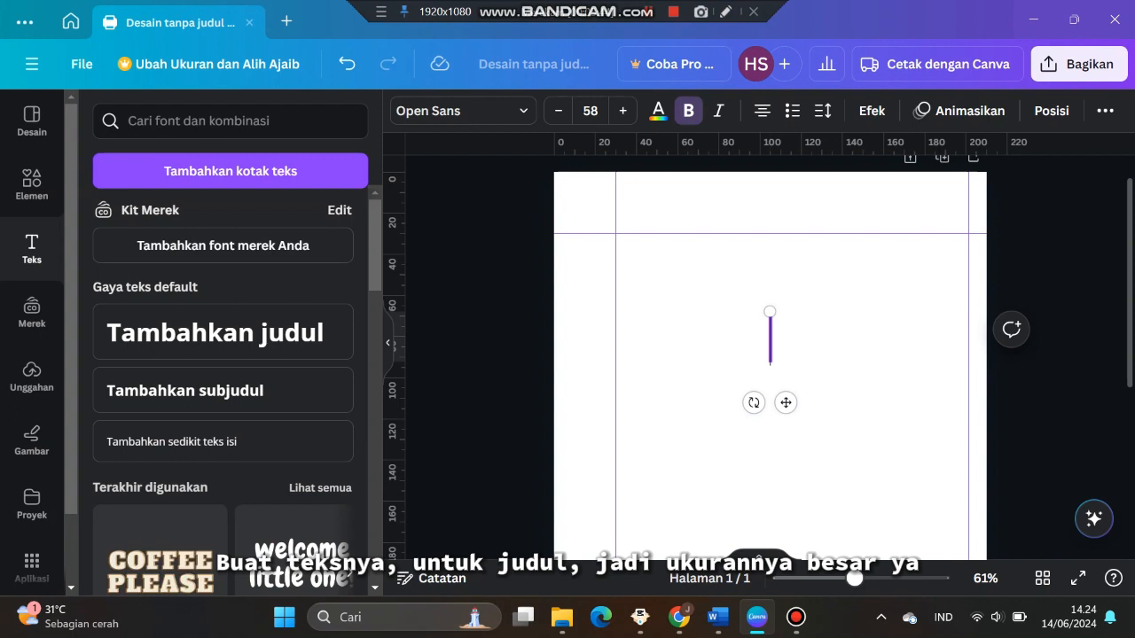
{"action": "key", "text": "ctrl+v"}
{"action": "key", "text": "BackSpace"}
{"action": "left_click_drag", "start_coordinate": [840, 452], "coordinate": [565, 273]}
Set the heading's font to Cambria
{"action": "left_click", "coordinate": [463, 111]}
{"action": "scroll", "coordinate": [215, 372], "scroll_direction": "down", "scroll_amount": 10}
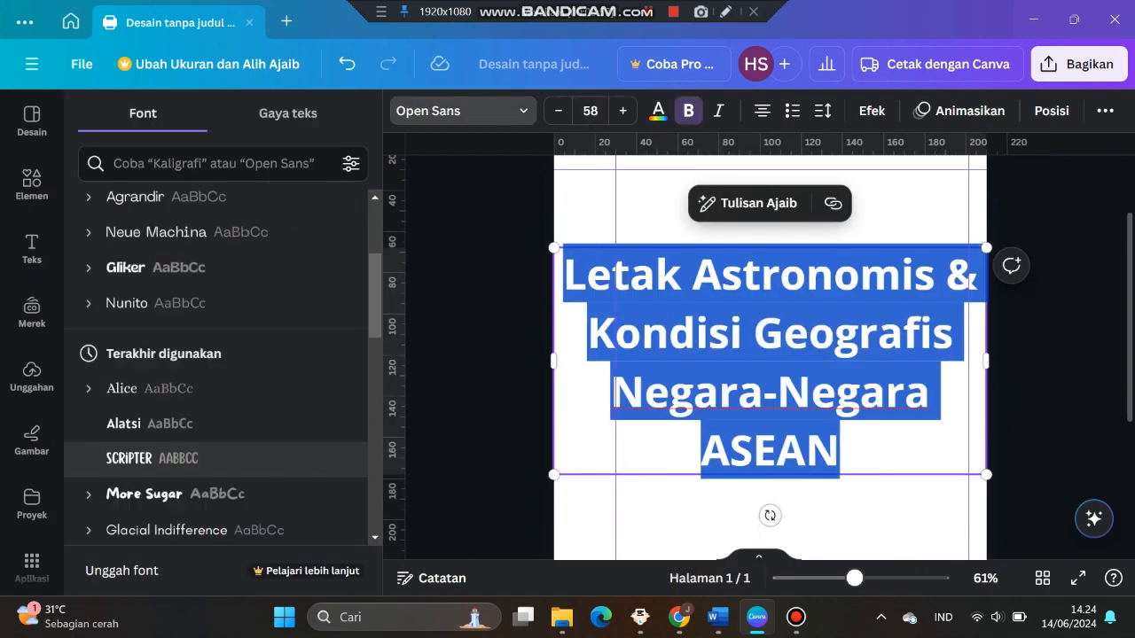
{"action": "scroll", "coordinate": [215, 376], "scroll_direction": "up", "scroll_amount": 10}
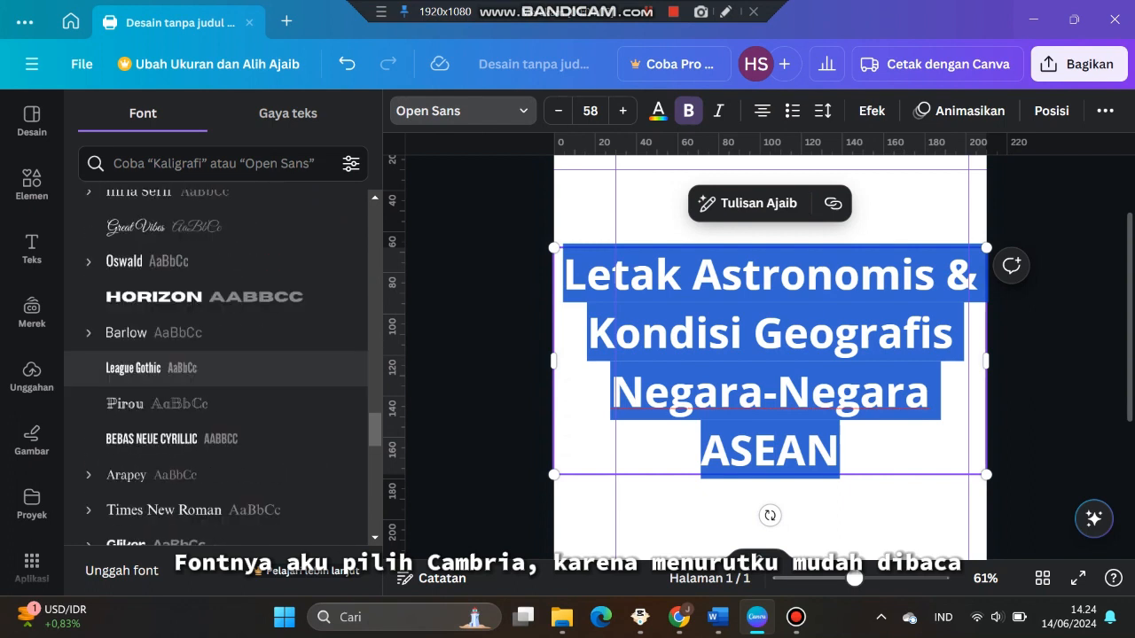
{"action": "left_click", "coordinate": [214, 163]}
{"action": "type", "text": "Camb"}
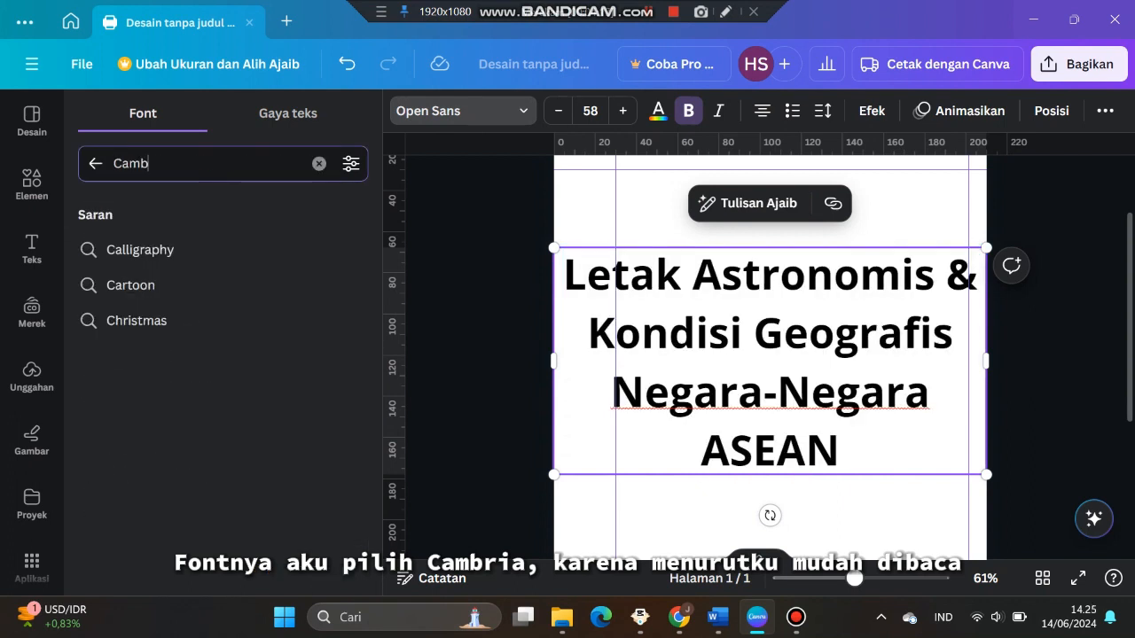
{"action": "left_click", "coordinate": [204, 250]}
Set the heading's font size to 30 and narrow its text box
{"action": "left_click", "coordinate": [590, 110]}
{"action": "type", "text": "30"}
{"action": "key", "text": "Return"}
{"action": "left_click_drag", "start_coordinate": [986, 272], "coordinate": [943, 275]}
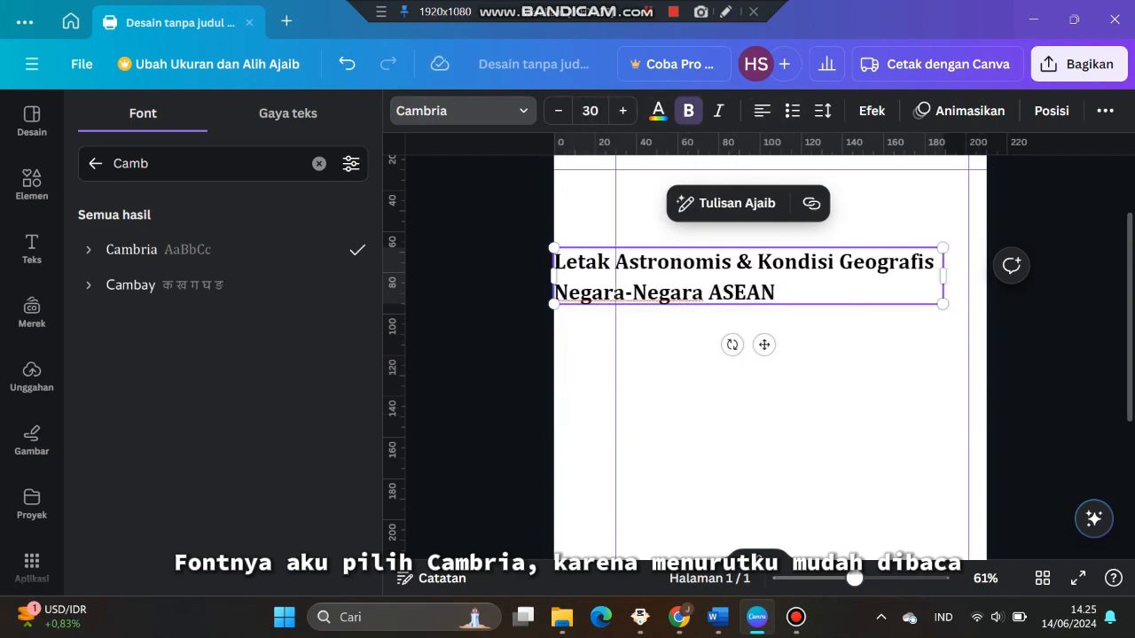
Set the heading's font size to 20 and move the text box up to the top margin
{"action": "left_click", "coordinate": [590, 110]}
{"action": "type", "text": "18"}
{"action": "key", "text": "Return"}
{"action": "left_click_drag", "start_coordinate": [748, 257], "coordinate": [817, 187]}
{"action": "left_click", "coordinate": [622, 111]}
{"action": "left_click", "coordinate": [622, 111]}
Resize the heading text box and undo the change
{"action": "scroll", "coordinate": [770, 355], "scroll_direction": "up", "scroll_amount": 2}
{"action": "left_click_drag", "start_coordinate": [1011, 297], "coordinate": [967, 292]}
{"action": "key", "text": "ctrl+z"}
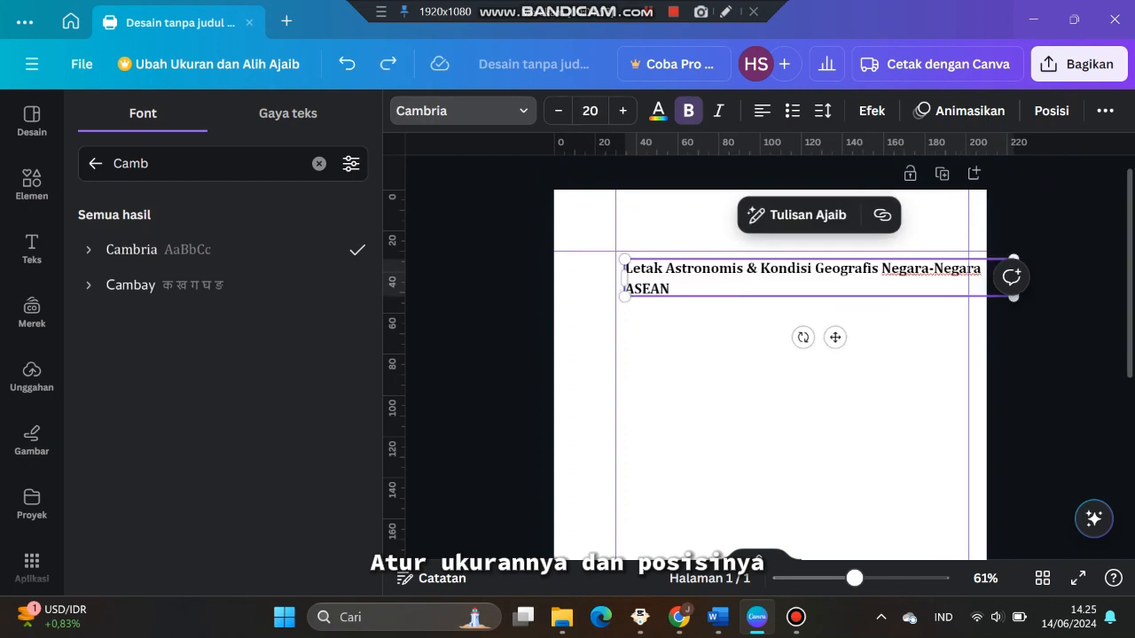
Align the heading text box with the left margin guide and fit its width inside the right guide
{"action": "left_click_drag", "start_coordinate": [835, 337], "coordinate": [780, 404]}
{"action": "left_click_drag", "start_coordinate": [957, 344], "coordinate": [898, 344]}
{"action": "left_click_drag", "start_coordinate": [748, 405], "coordinate": [794, 337]}
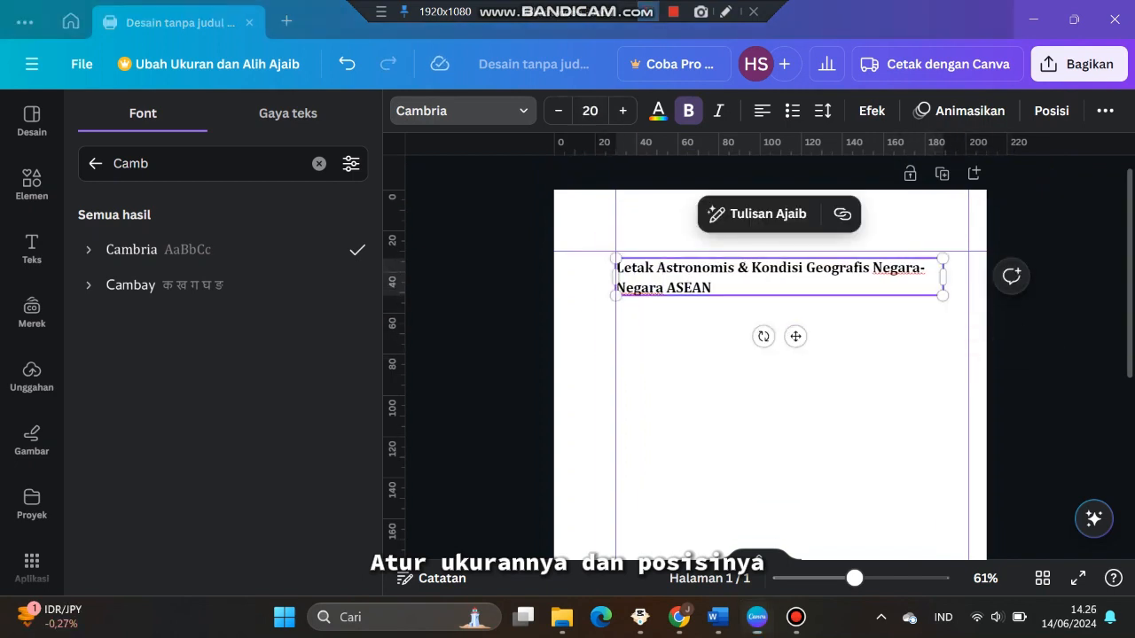
Add a square shape from Elements and stretch it into a wide rectangle below the heading
{"action": "scroll", "coordinate": [770, 355], "scroll_direction": "down", "scroll_amount": 3}
{"action": "scroll", "coordinate": [769, 355], "scroll_direction": "up", "scroll_amount": 3}
{"action": "left_click", "coordinate": [32, 184]}
{"action": "scroll", "coordinate": [223, 355], "scroll_direction": "down", "scroll_amount": 1}
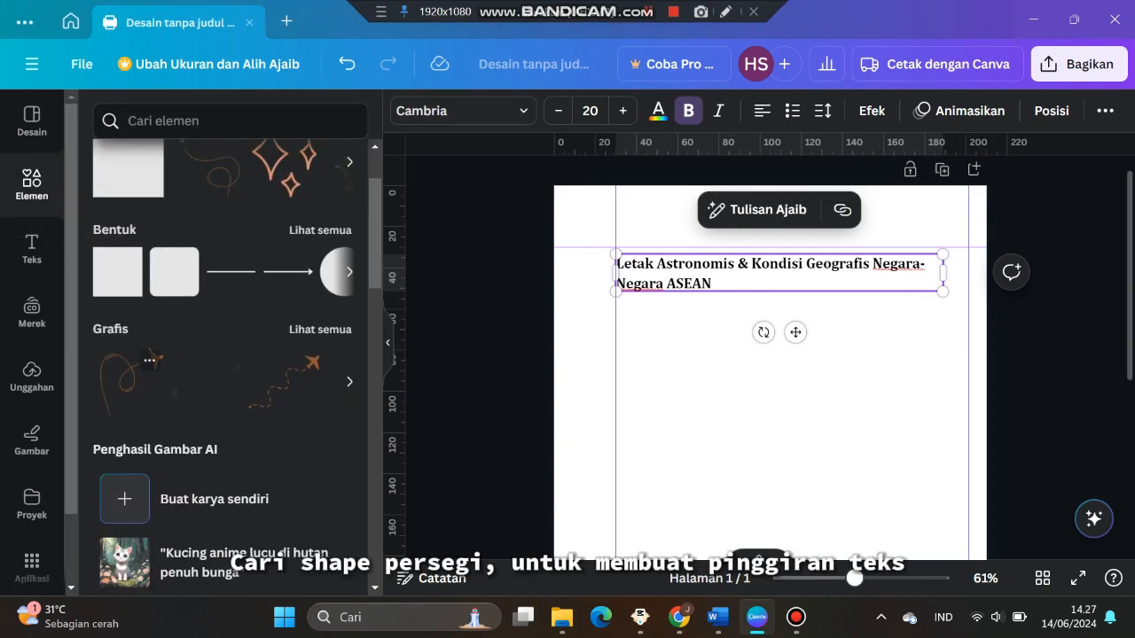
{"action": "left_click", "coordinate": [117, 272]}
{"action": "left_click", "coordinate": [769, 492]}
{"action": "left_click_drag", "start_coordinate": [769, 492], "coordinate": [942, 364]}
{"action": "left_click_drag", "start_coordinate": [779, 430], "coordinate": [778, 344]}
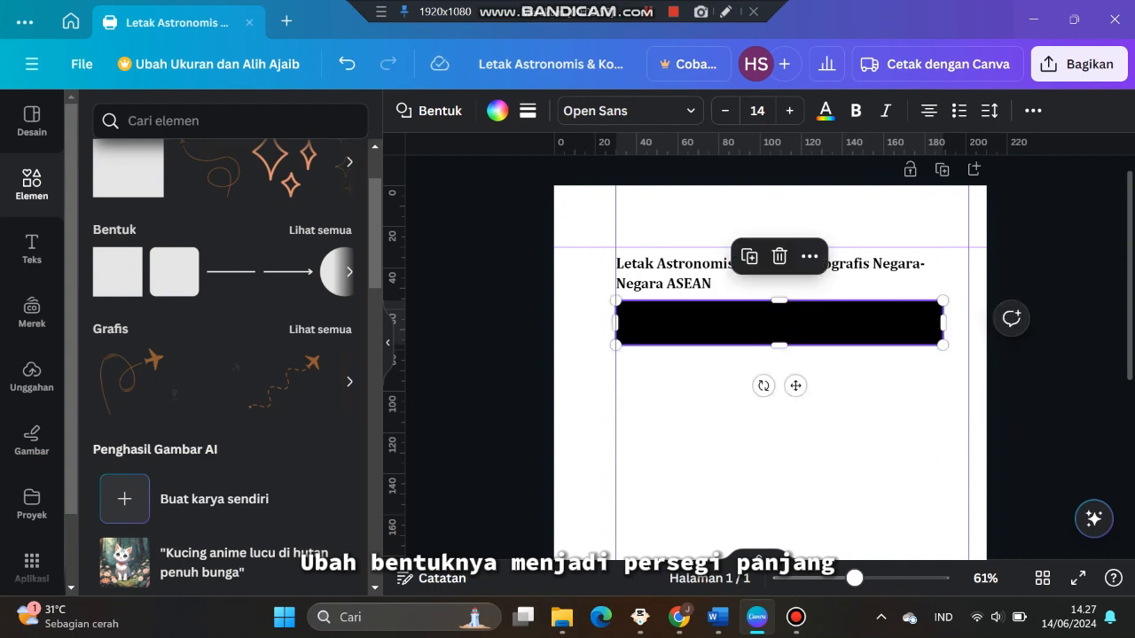
Remove the rectangle's fill color and give it a dashed border
{"action": "left_click", "coordinate": [497, 110]}
{"action": "left_click", "coordinate": [144, 217]}
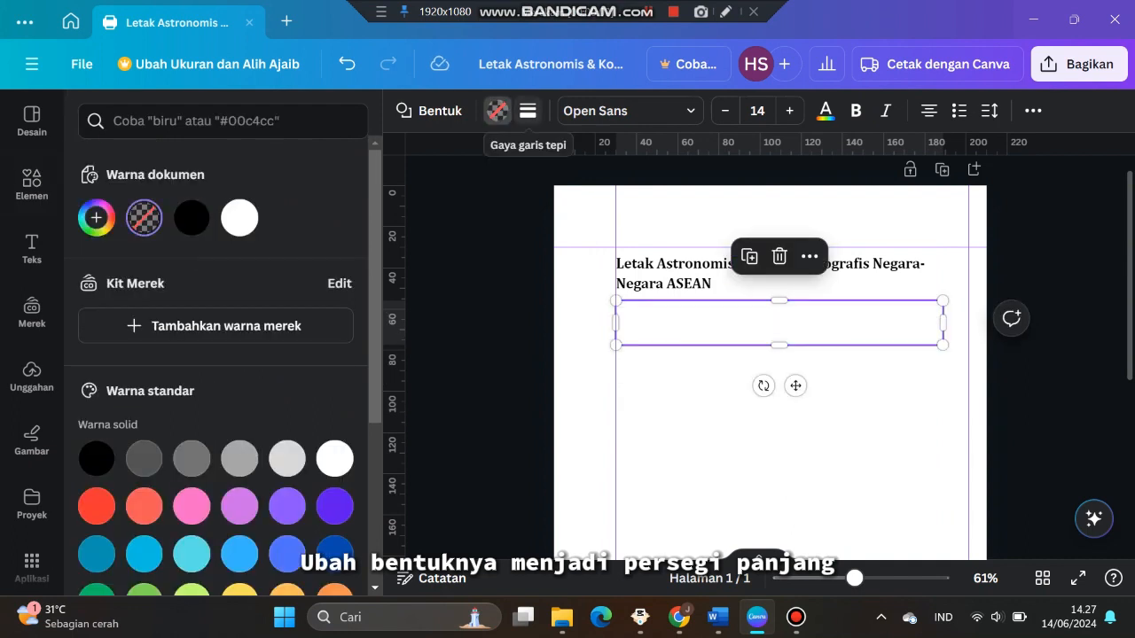
{"action": "left_click", "coordinate": [557, 110]}
{"action": "left_click", "coordinate": [666, 163]}
{"action": "left_click_drag", "start_coordinate": [537, 226], "coordinate": [535, 226]}
Move the dashed rectangle up over the heading so it frames the title
{"action": "left_click_drag", "start_coordinate": [795, 386], "coordinate": [795, 337]}
{"action": "left_click", "coordinate": [795, 368]}
{"action": "scroll", "coordinate": [783, 268], "scroll_direction": "up", "scroll_amount": 3}
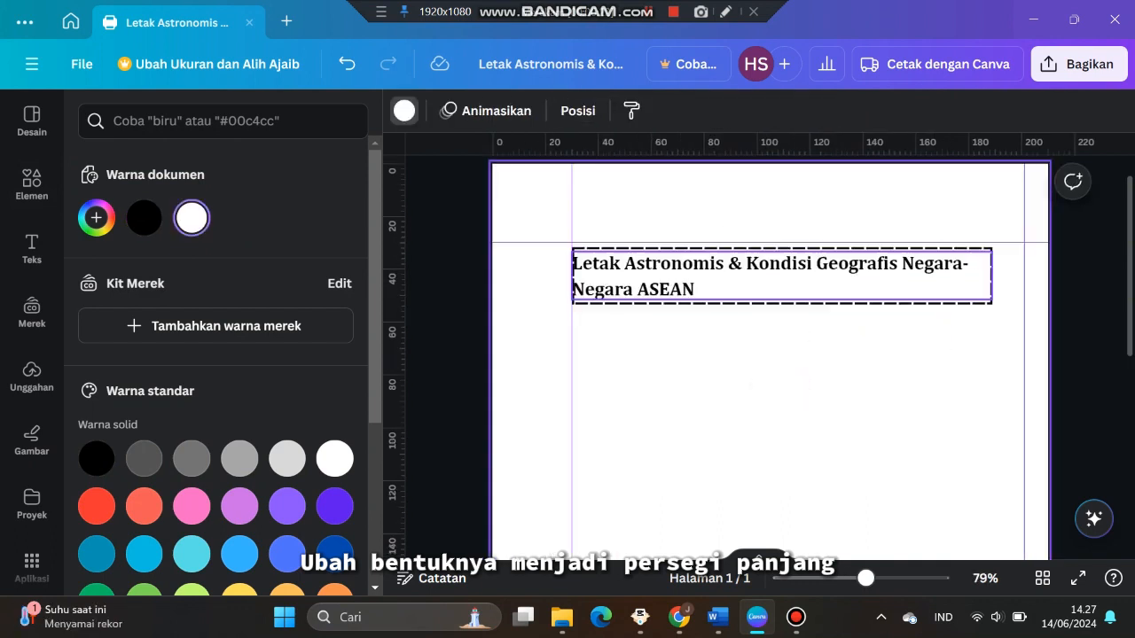
Change the heading's layer order relative to the dashed frame
{"action": "left_click", "coordinate": [783, 267]}
{"action": "left_click", "coordinate": [870, 204]}
{"action": "mouse_move", "coordinate": [899, 269]}
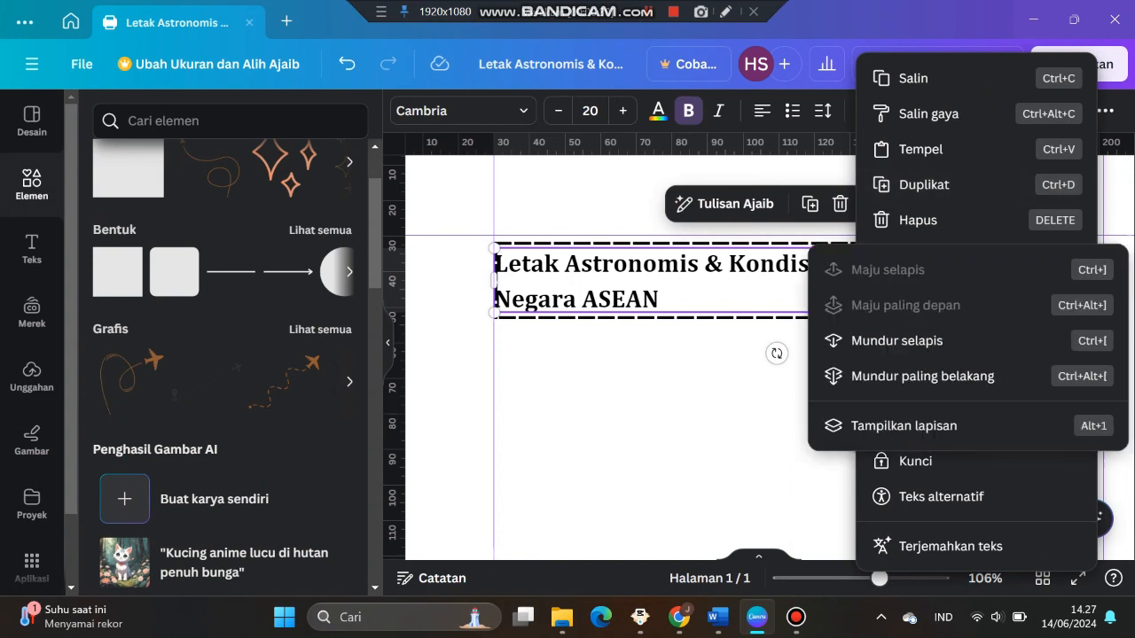
{"action": "left_click", "coordinate": [893, 340]}
{"action": "left_click", "coordinate": [878, 364]}
{"action": "left_click", "coordinate": [878, 306]}
Widen the dashed frame to the right margin guide and adjust its layer order
{"action": "left_click_drag", "start_coordinate": [1060, 280], "coordinate": [1096, 280]}
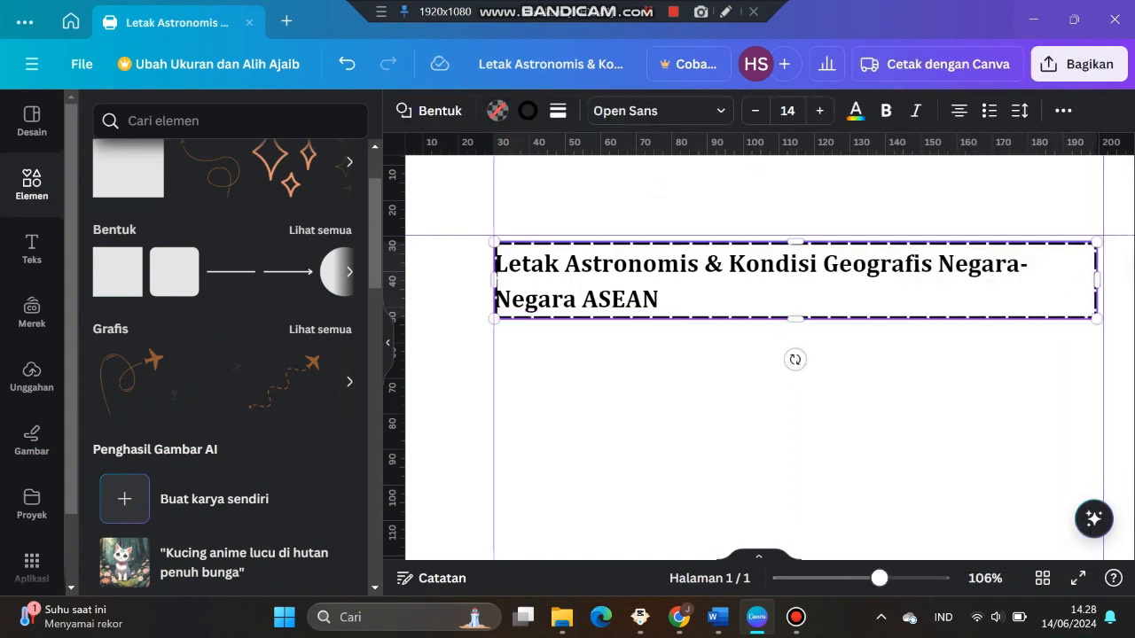
{"action": "right_click", "coordinate": [797, 319]}
{"action": "mouse_move", "coordinate": [824, 286]}
{"action": "left_click", "coordinate": [828, 393]}
Widen the heading text box slightly within the frame and deselect it
{"action": "left_click", "coordinate": [798, 297]}
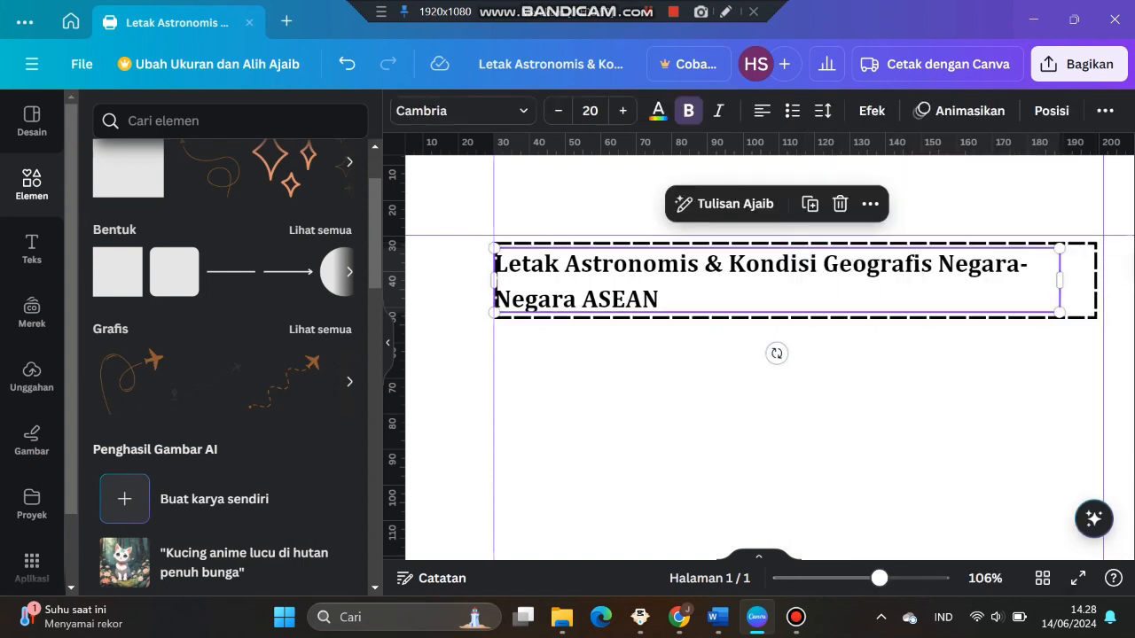
{"action": "left_click_drag", "start_coordinate": [797, 297], "coordinate": [810, 296]}
{"action": "left_click", "coordinate": [633, 416]}
{"action": "scroll", "coordinate": [634, 417], "scroll_direction": "down", "scroll_amount": 1}
{"action": "scroll", "coordinate": [789, 363], "scroll_direction": "down", "scroll_amount": 3}
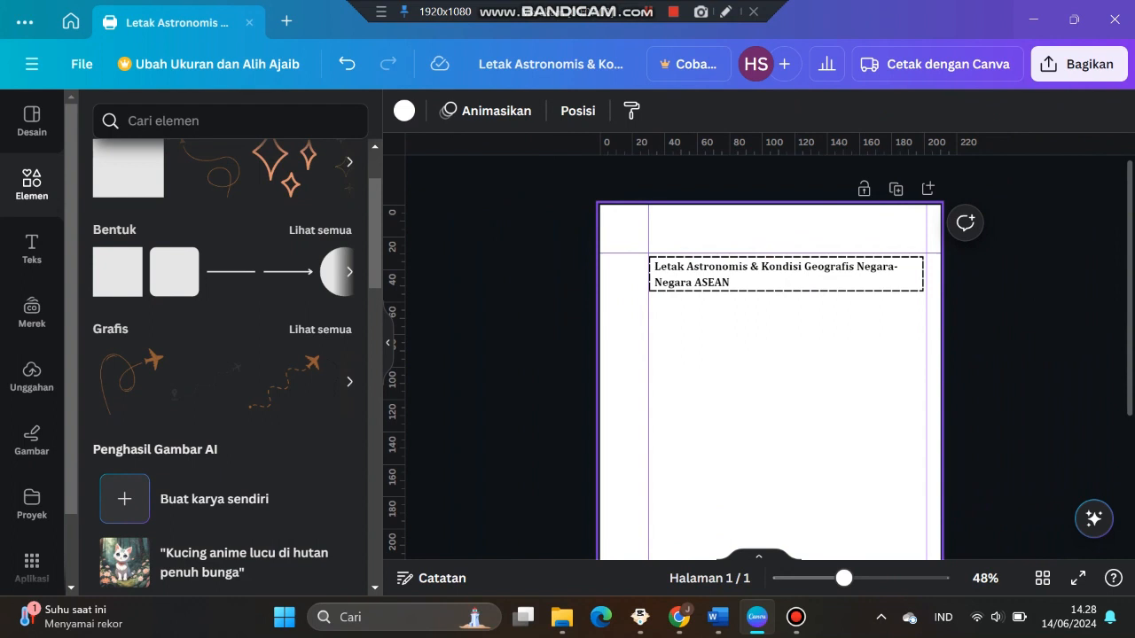
{"action": "scroll", "coordinate": [789, 363], "scroll_direction": "up", "scroll_amount": 1}
{"action": "scroll", "coordinate": [211, 381], "scroll_direction": "up", "scroll_amount": 1}
{"action": "scroll", "coordinate": [231, 368], "scroll_direction": "up", "scroll_amount": 1}
Search elements for 'lineart aesthetic' and add the sparkle star graphic to the page
{"action": "left_click", "coordinate": [222, 121]}
{"action": "type", "text": "lineart aesthetic"}
{"action": "key", "text": "Return"}
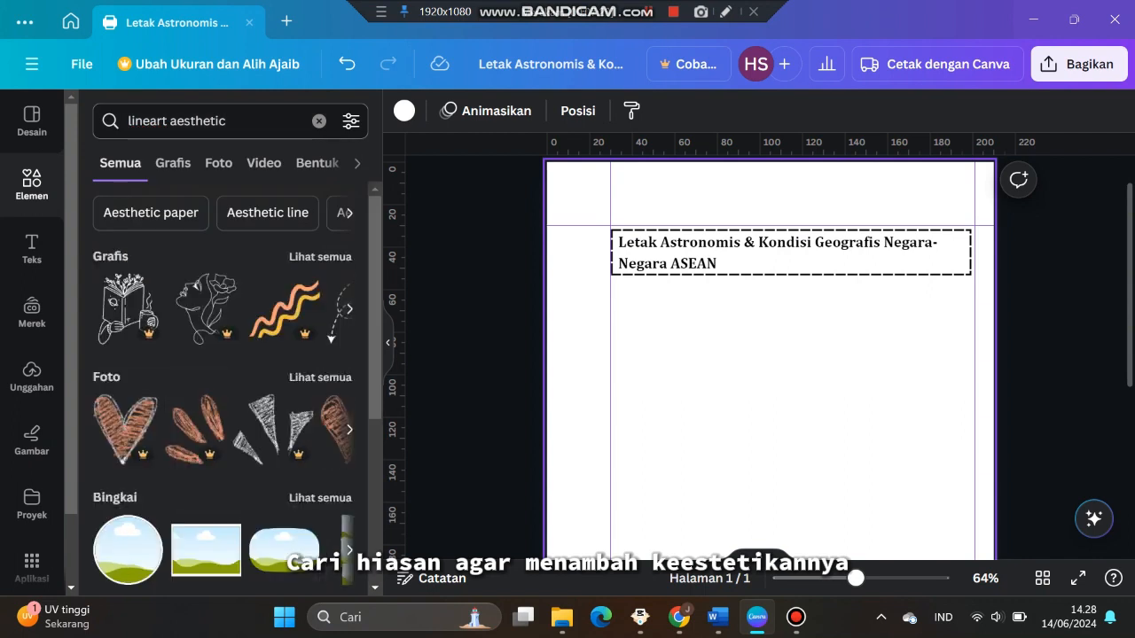
{"action": "scroll", "coordinate": [311, 425], "scroll_direction": "down", "scroll_amount": 10}
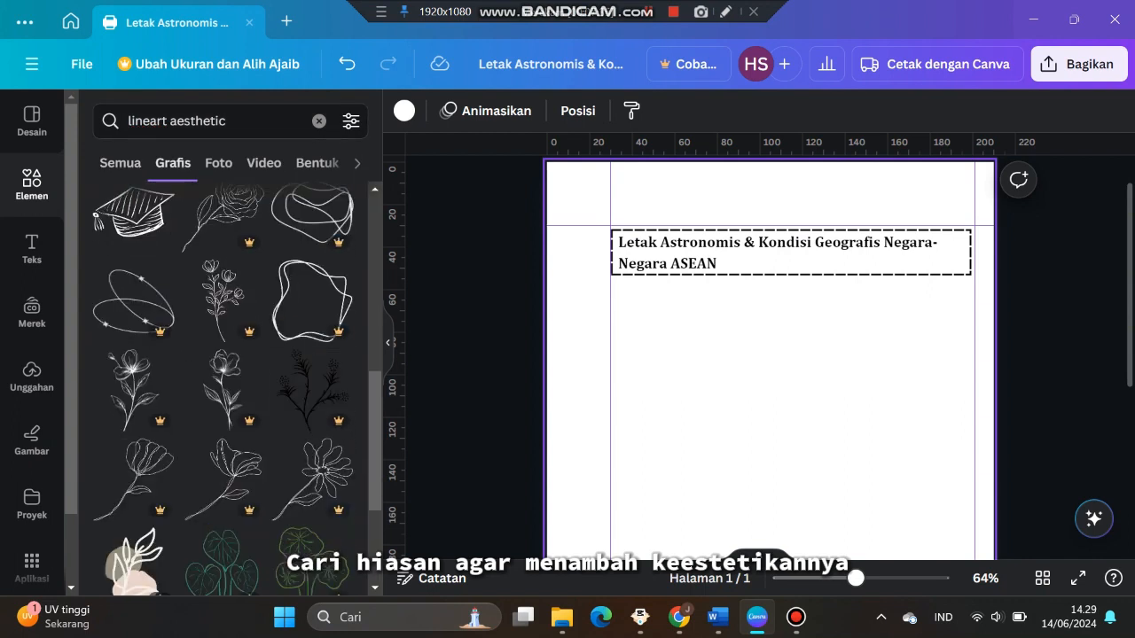
{"action": "scroll", "coordinate": [223, 390], "scroll_direction": "down", "scroll_amount": 10}
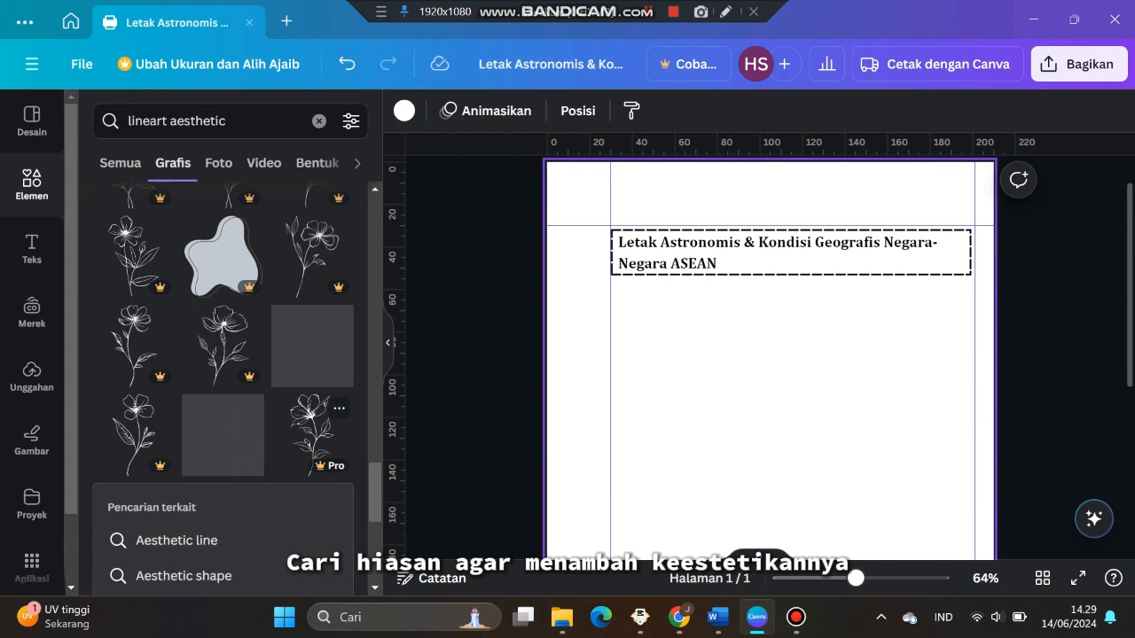
{"action": "scroll", "coordinate": [223, 390], "scroll_direction": "down", "scroll_amount": 5}
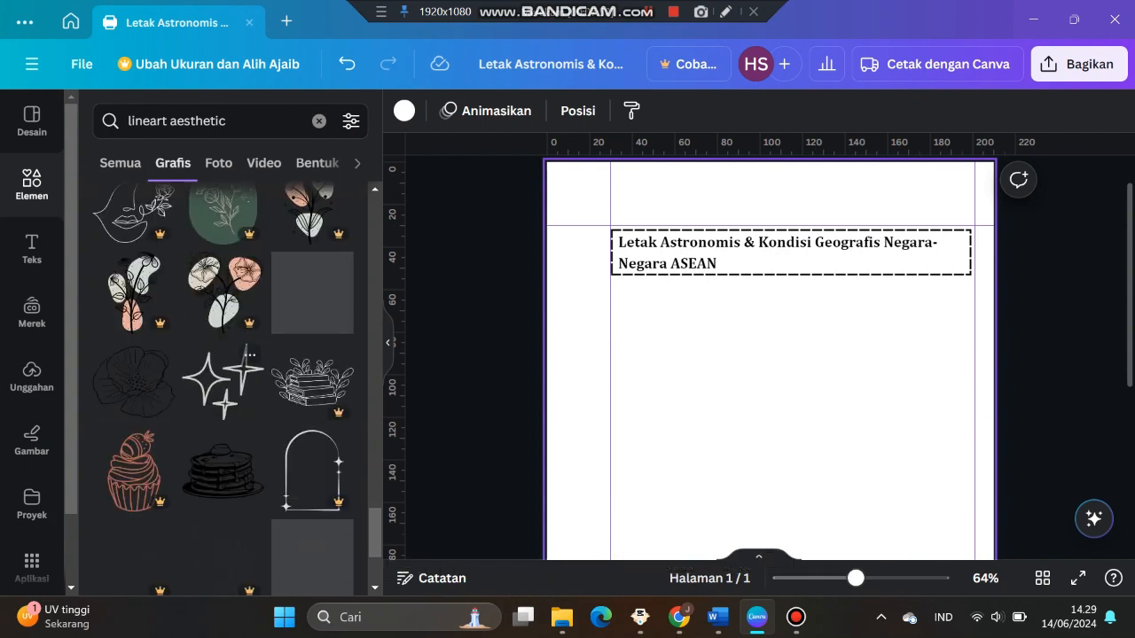
{"action": "left_click", "coordinate": [222, 379]}
{"action": "left_click_drag", "start_coordinate": [769, 479], "coordinate": [769, 334]}
{"action": "left_click_drag", "start_coordinate": [859, 415], "coordinate": [735, 300]}
Move the sparkle graphic to the heading frame's top-right corner and resize it
{"action": "left_click_drag", "start_coordinate": [856, 578], "coordinate": [878, 578]}
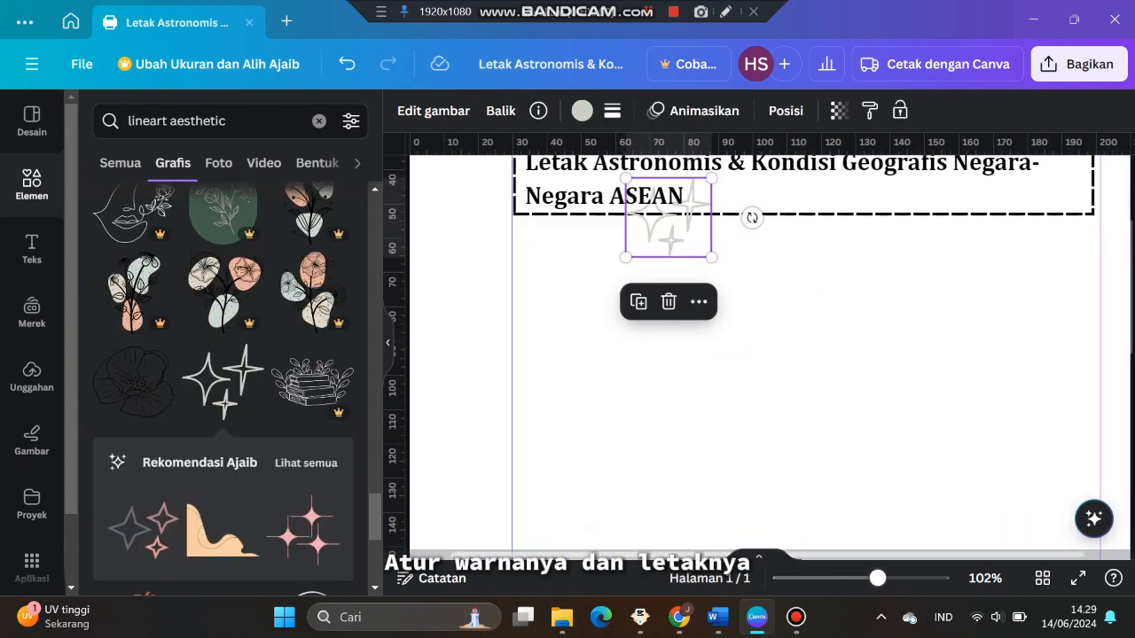
{"action": "scroll", "coordinate": [769, 358], "scroll_direction": "up", "scroll_amount": 2}
{"action": "left_click_drag", "start_coordinate": [668, 340], "coordinate": [1050, 218]}
{"action": "left_click_drag", "start_coordinate": [878, 578], "coordinate": [982, 562]}
{"action": "scroll", "coordinate": [975, 399], "scroll_direction": "up", "scroll_amount": 1}
{"action": "left_click_drag", "start_coordinate": [996, 272], "coordinate": [1016, 322]}
Recolor the sparkle graphic with a custom brown shade and enlarge it slightly
{"action": "left_click", "coordinate": [581, 110]}
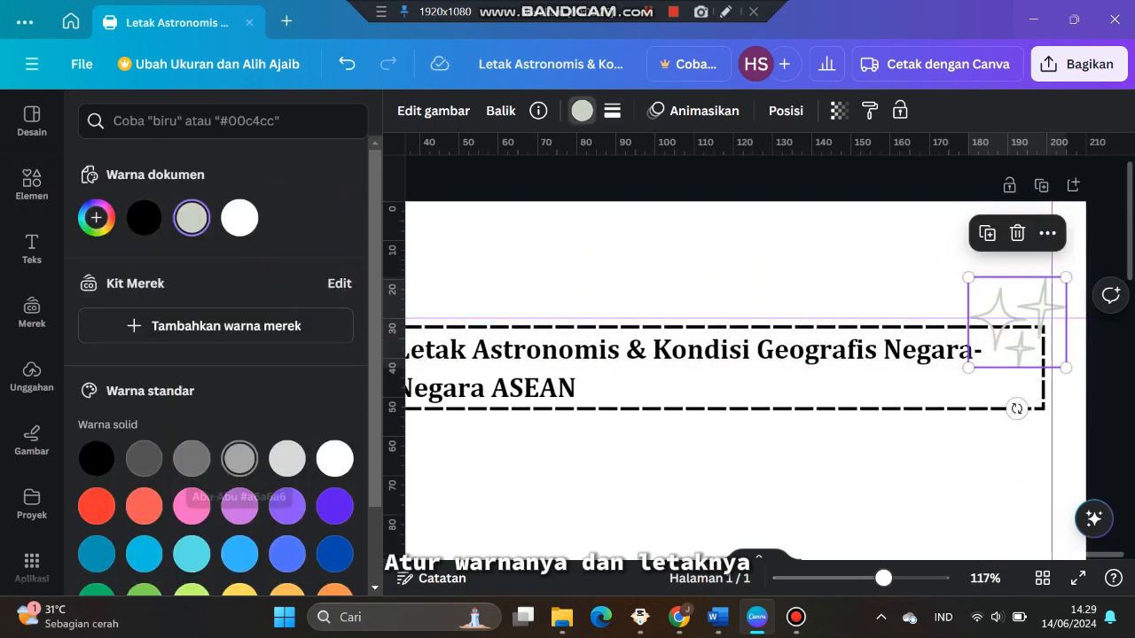
{"action": "left_click", "coordinate": [96, 217]}
{"action": "left_click", "coordinate": [108, 368]}
{"action": "left_click_drag", "start_coordinate": [108, 275], "coordinate": [196, 282]}
{"action": "mouse_move", "coordinate": [1016, 322]}
{"action": "left_mouse_down"}
{"action": "mouse_move", "coordinate": [1016, 292]}
{"action": "mouse_move", "coordinate": [1011, 309]}
{"action": "left_mouse_up"}
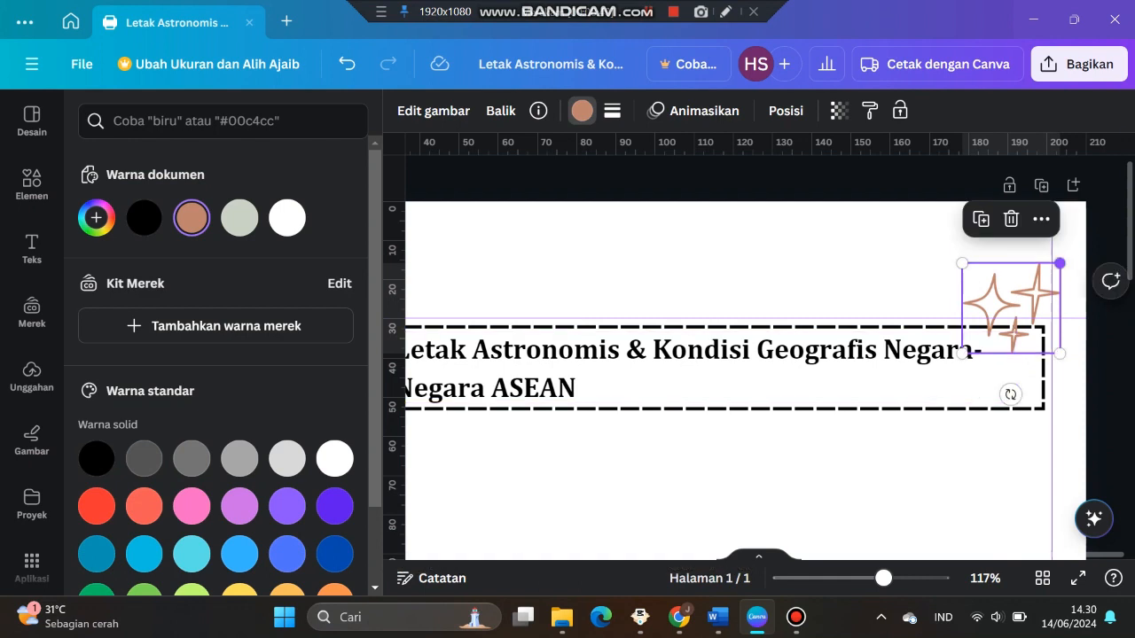
{"action": "left_click_drag", "start_coordinate": [1060, 264], "coordinate": [1074, 251]}
{"action": "left_click", "coordinate": [851, 479]}
{"action": "scroll", "coordinate": [851, 479], "scroll_direction": "down", "scroll_amount": 2}
{"action": "scroll", "coordinate": [767, 358], "scroll_direction": "down", "scroll_amount": 4}
{"action": "key", "text": "alt+Tab"}
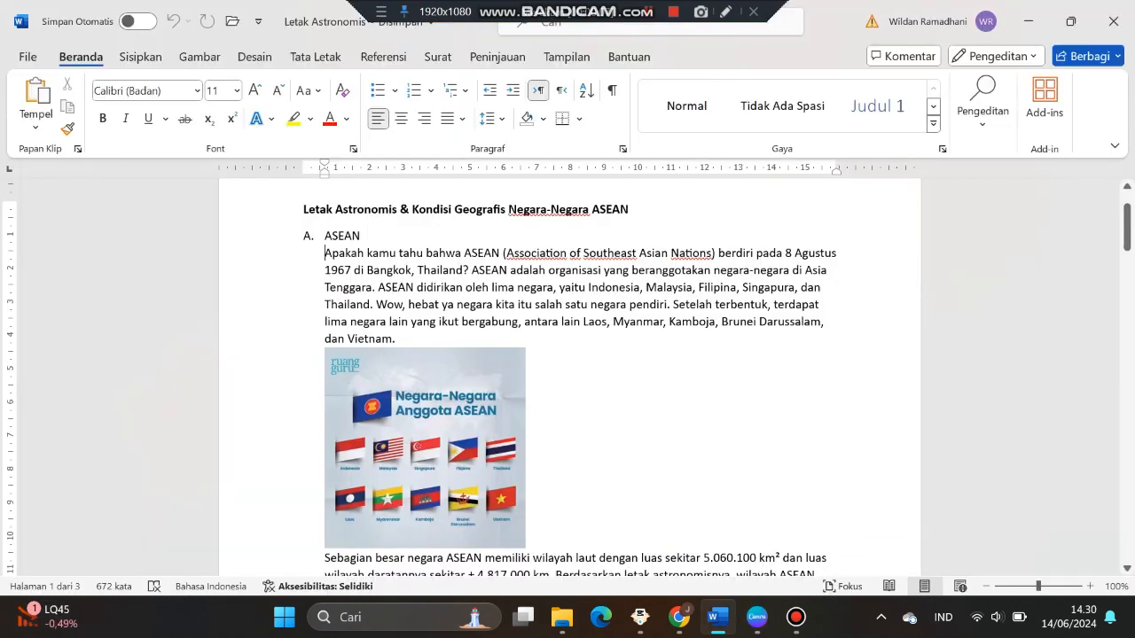
{"action": "left_click", "coordinate": [756, 617]}
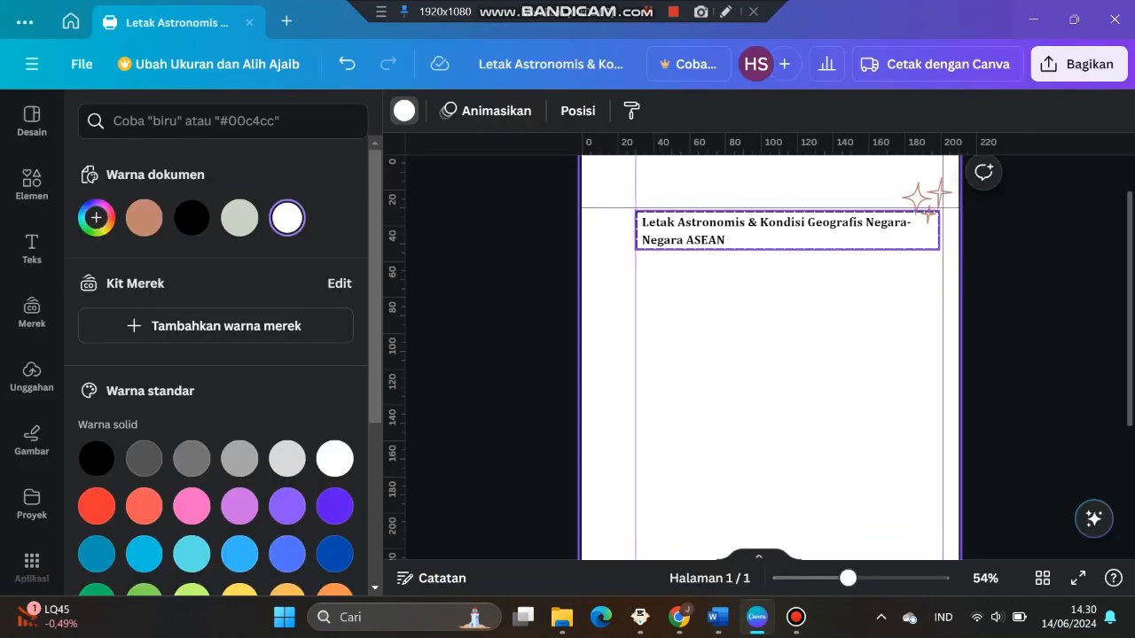
{"action": "left_click", "coordinate": [783, 231]}
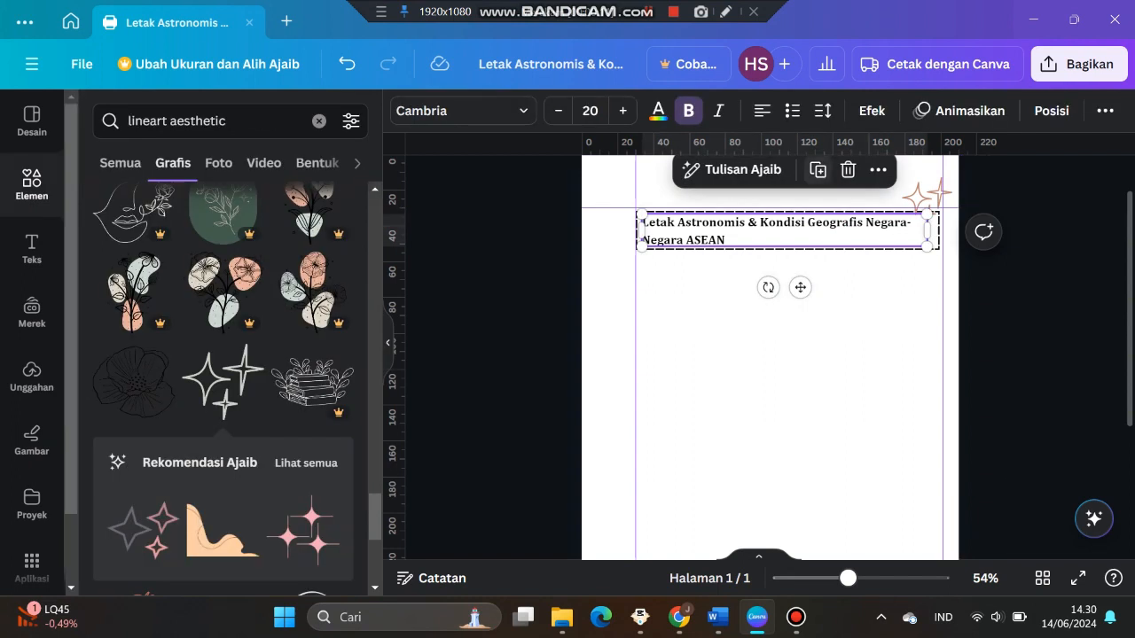
Duplicate the heading text box, move the copy below the frame and replace its text with "ASEAN"
{"action": "left_click", "coordinate": [817, 170]}
{"action": "left_click_drag", "start_coordinate": [807, 296], "coordinate": [793, 328]}
{"action": "double_click", "coordinate": [778, 273]}
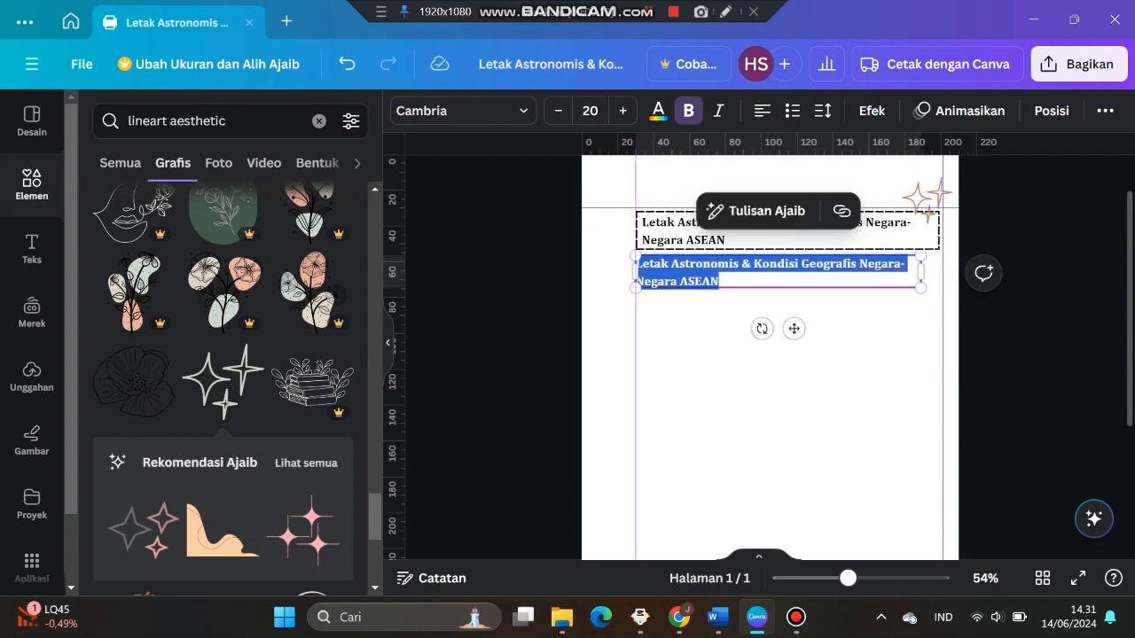
{"action": "key", "text": "BackSpace"}
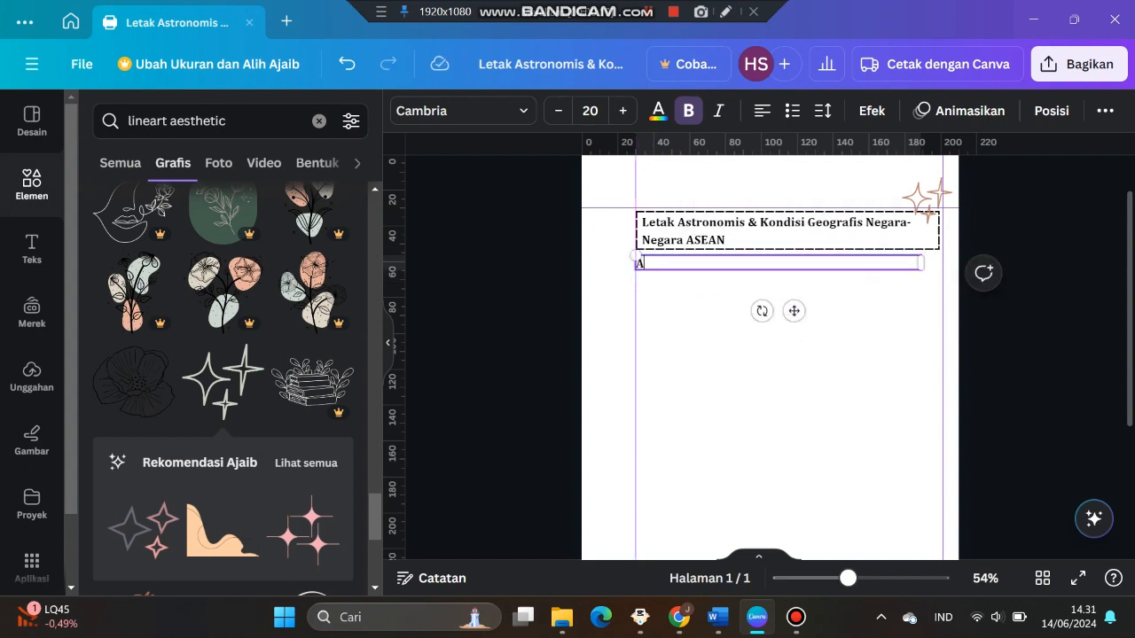
{"action": "type", "text": "ASEAN"}
{"action": "left_click", "coordinate": [778, 277]}
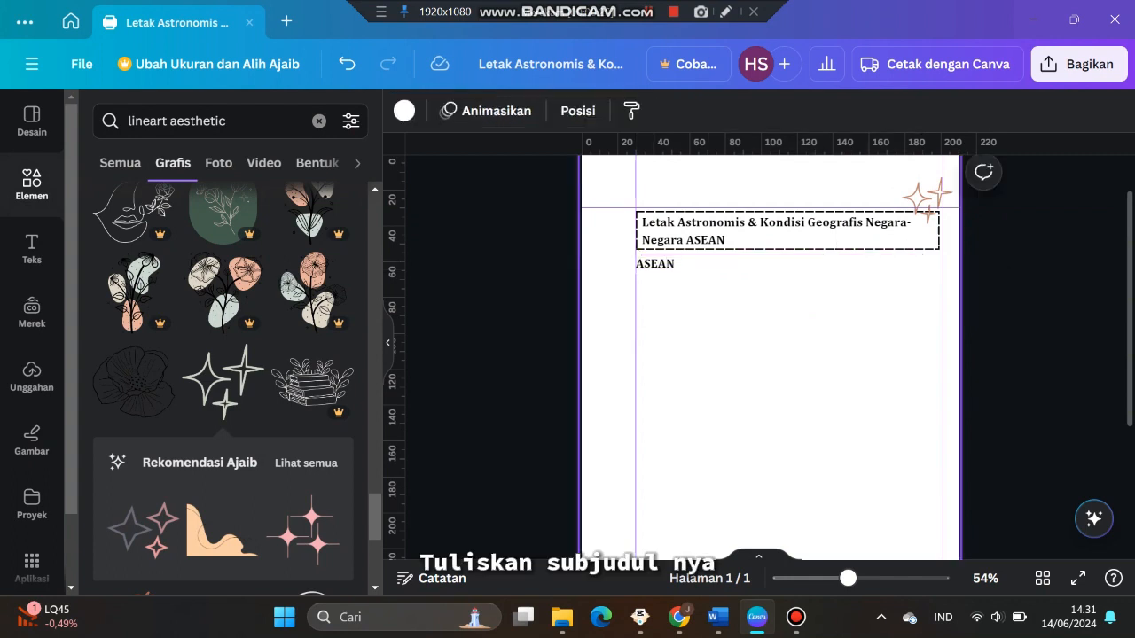
Narrow the ASEAN subheading box to fit its text and reposition it below the heading frame
{"action": "scroll", "coordinate": [778, 274], "scroll_direction": "up", "scroll_amount": 3}
{"action": "left_click", "coordinate": [778, 259]}
{"action": "left_click_drag", "start_coordinate": [999, 256], "coordinate": [630, 256]}
{"action": "left_click_drag", "start_coordinate": [612, 309], "coordinate": [647, 316]}
{"action": "scroll", "coordinate": [223, 297], "scroll_direction": "up", "scroll_amount": 10}
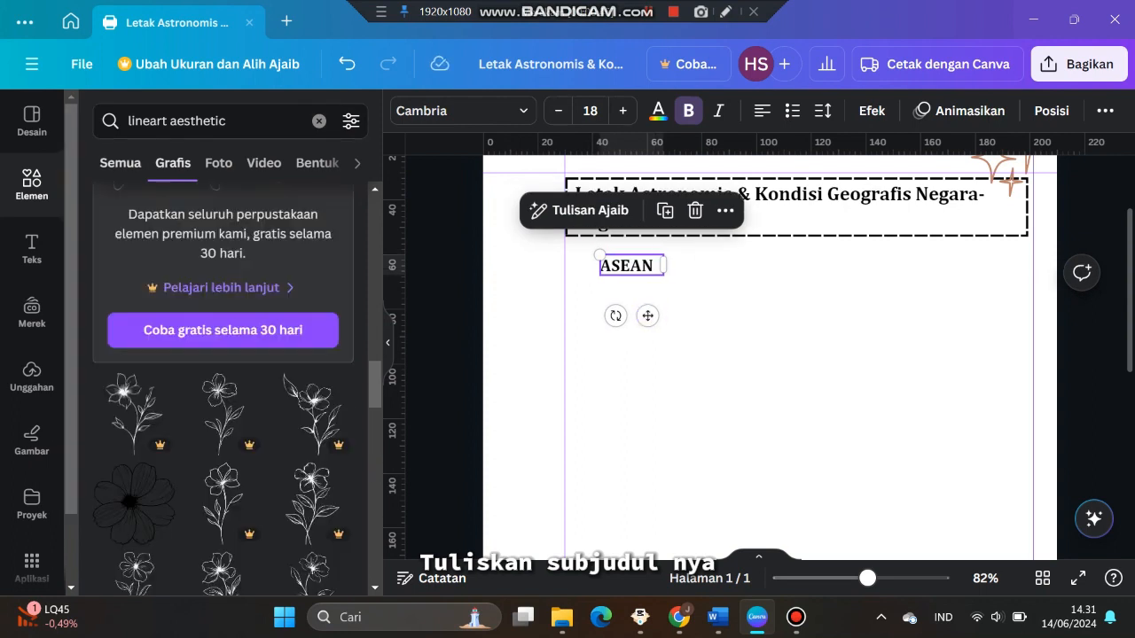
Add a square shape and resize it into a small tall rectangle beside the ASEAN subheading
{"action": "left_click", "coordinate": [319, 121]}
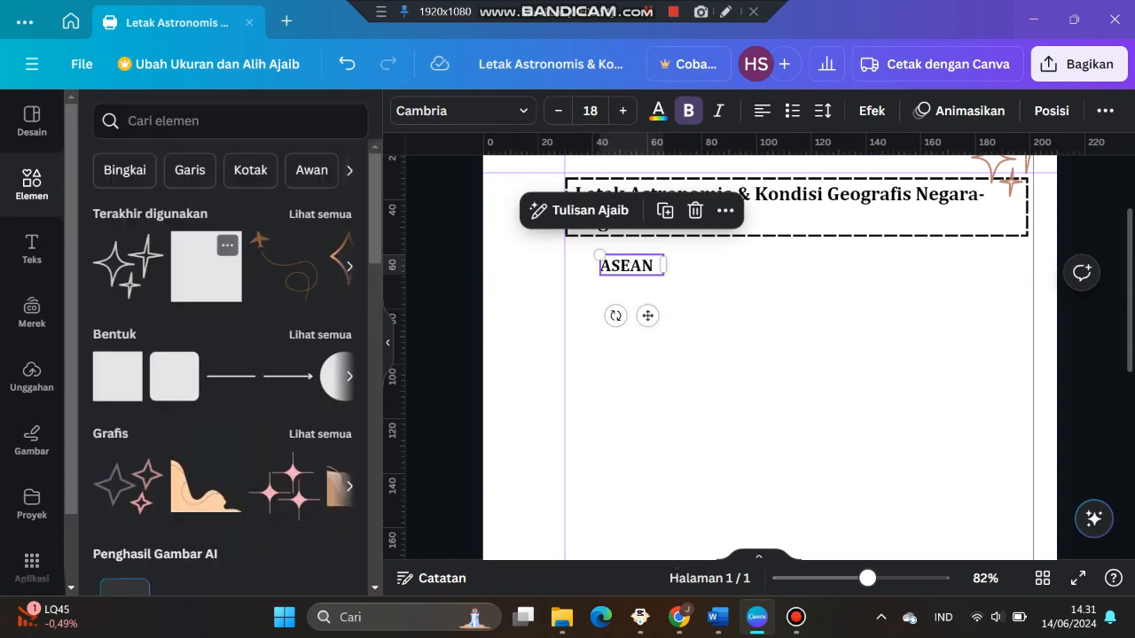
{"action": "left_click", "coordinate": [206, 266]}
{"action": "left_click_drag", "start_coordinate": [771, 496], "coordinate": [793, 361]}
{"action": "left_click_drag", "start_coordinate": [878, 361], "coordinate": [770, 361]}
{"action": "scroll", "coordinate": [738, 361], "scroll_direction": "up", "scroll_amount": 1}
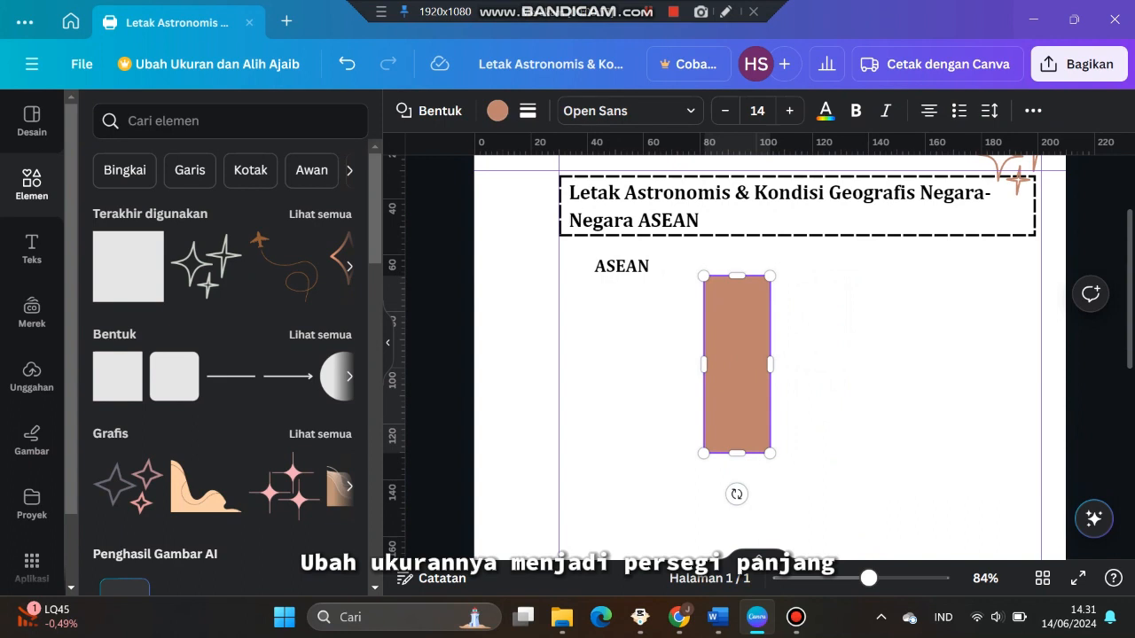
{"action": "left_click_drag", "start_coordinate": [737, 453], "coordinate": [737, 298]}
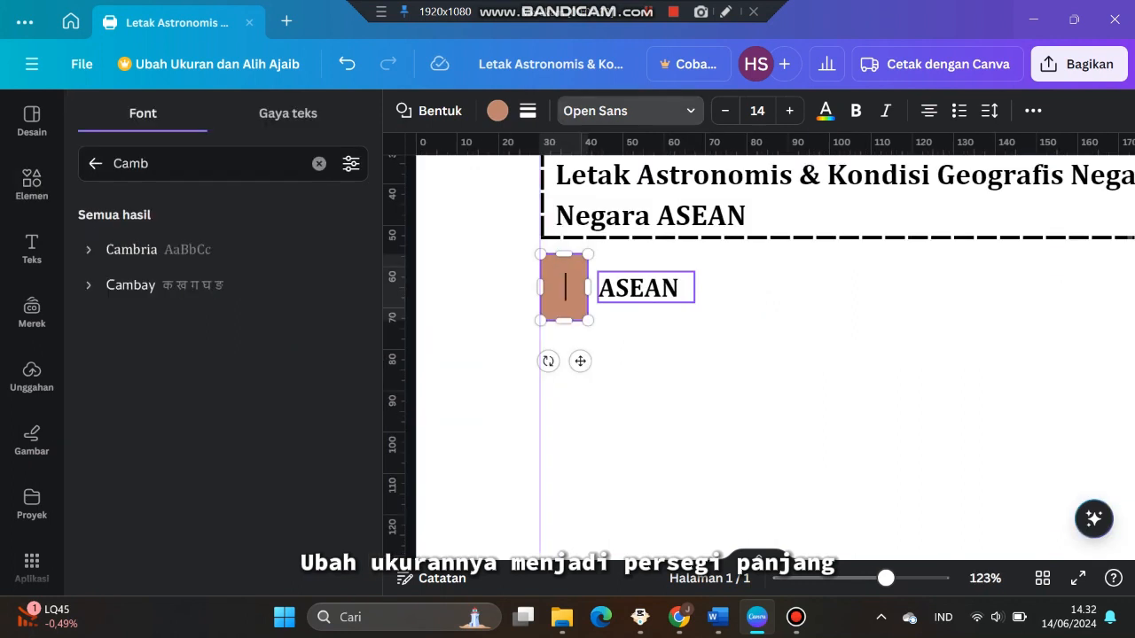
Duplicate the ASEAN subheading, move the copy down and clear its text to type the letter A
{"action": "left_click", "coordinate": [639, 289]}
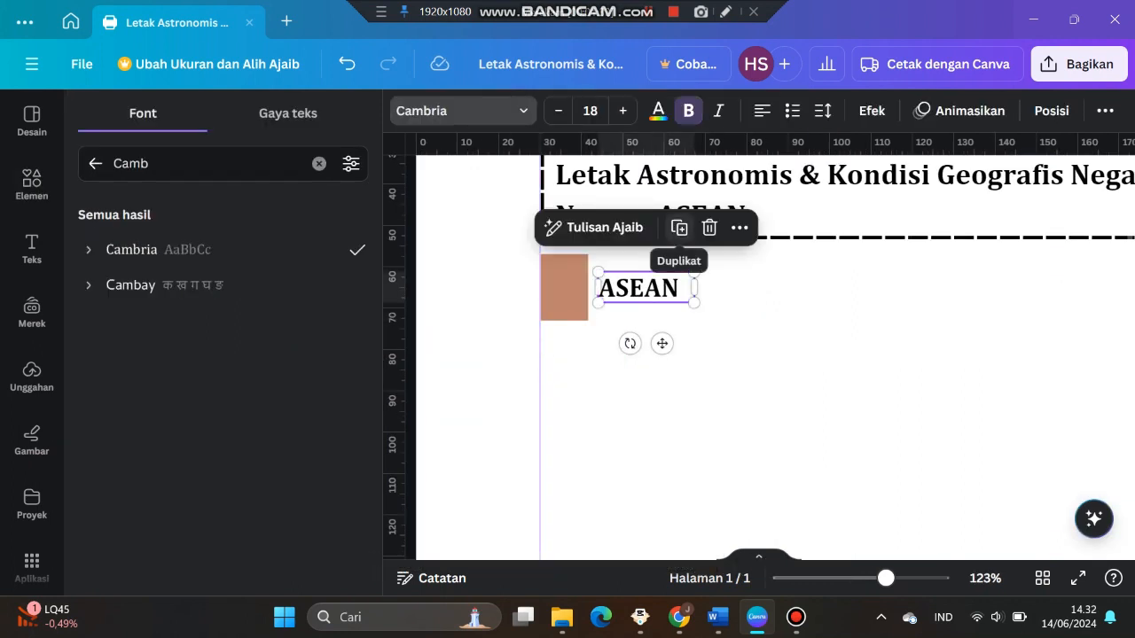
{"action": "left_click", "coordinate": [679, 228]}
{"action": "left_click_drag", "start_coordinate": [657, 306], "coordinate": [630, 337]}
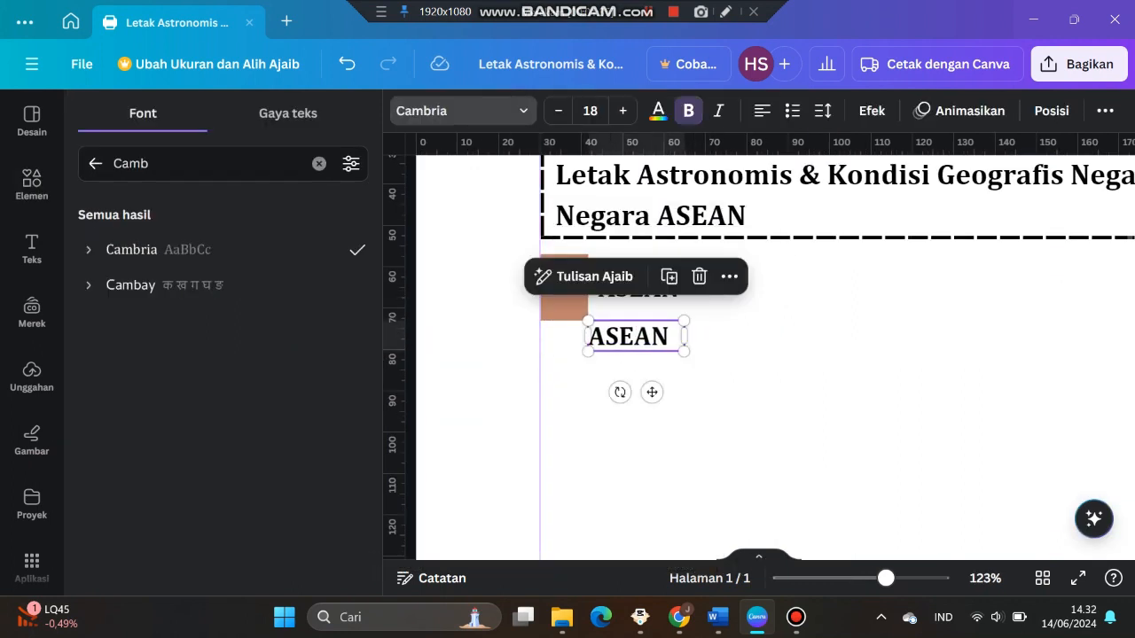
{"action": "double_click", "coordinate": [629, 337]}
{"action": "key", "text": "BackSpace"}
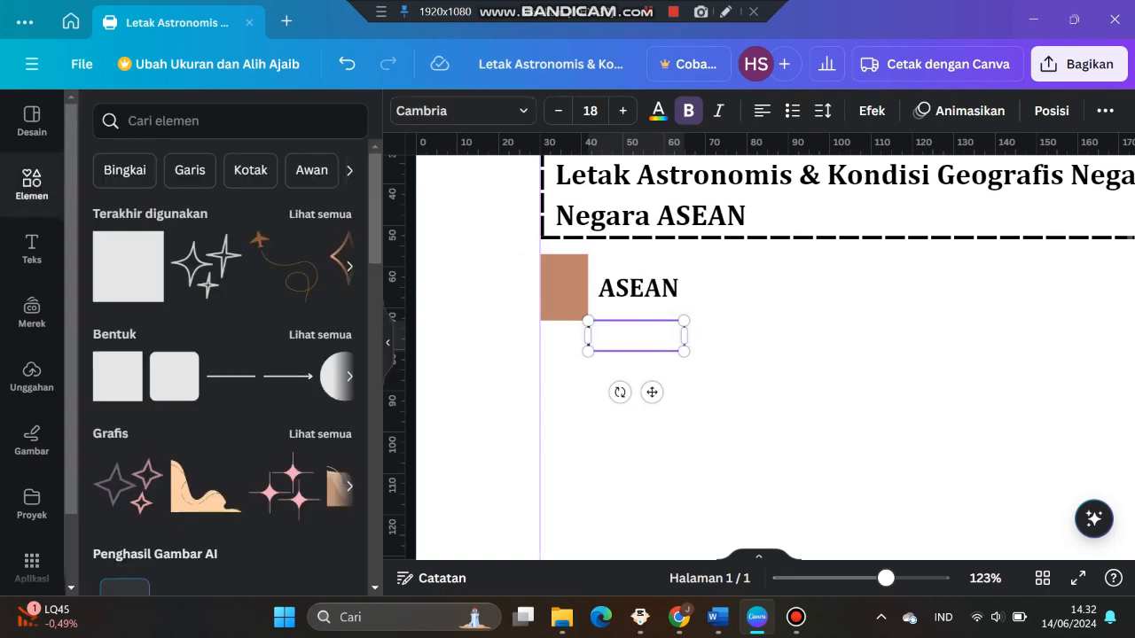
Recolor the rectangle to a light peach custom color #EDC2B1
{"action": "left_click", "coordinate": [563, 287]}
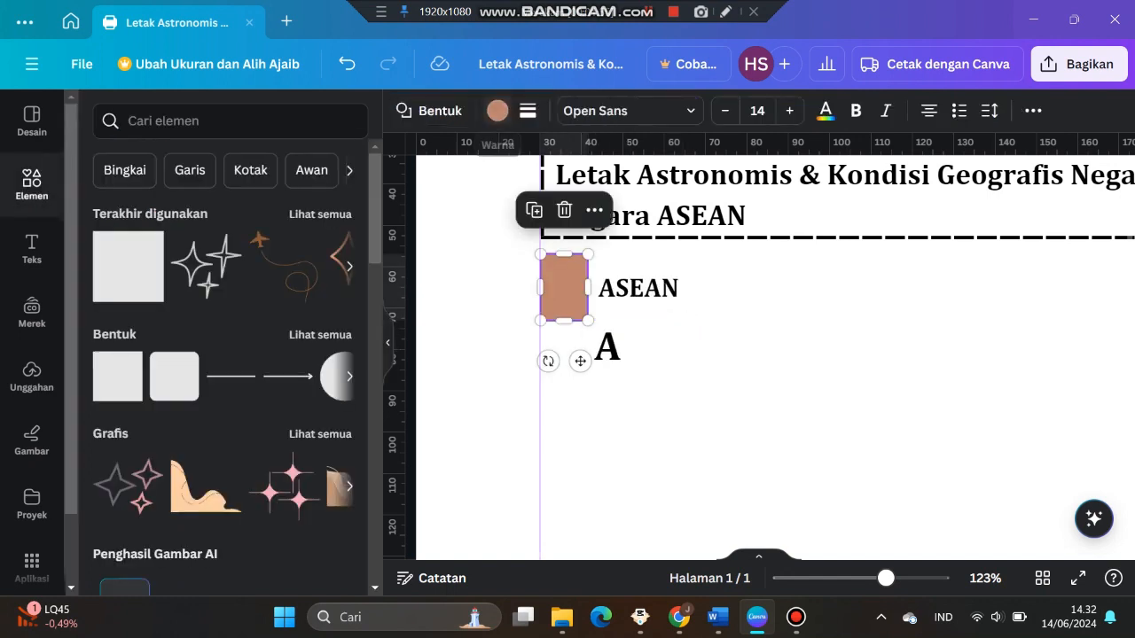
{"action": "left_click", "coordinate": [498, 111]}
{"action": "left_click", "coordinate": [96, 217]}
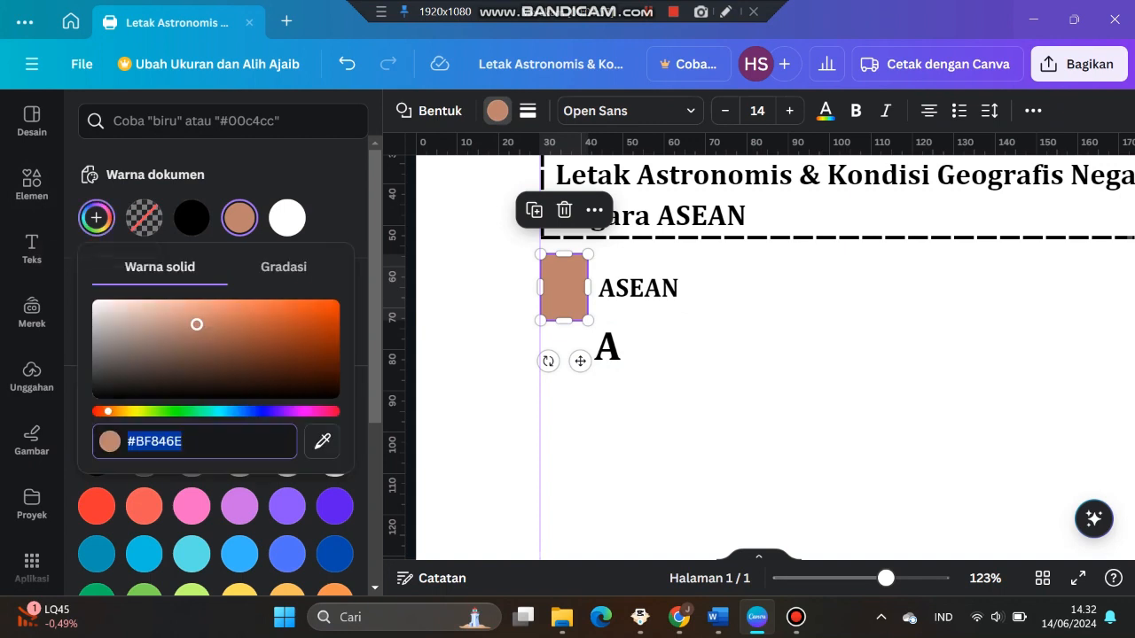
{"action": "left_click_drag", "start_coordinate": [196, 324], "coordinate": [154, 304]}
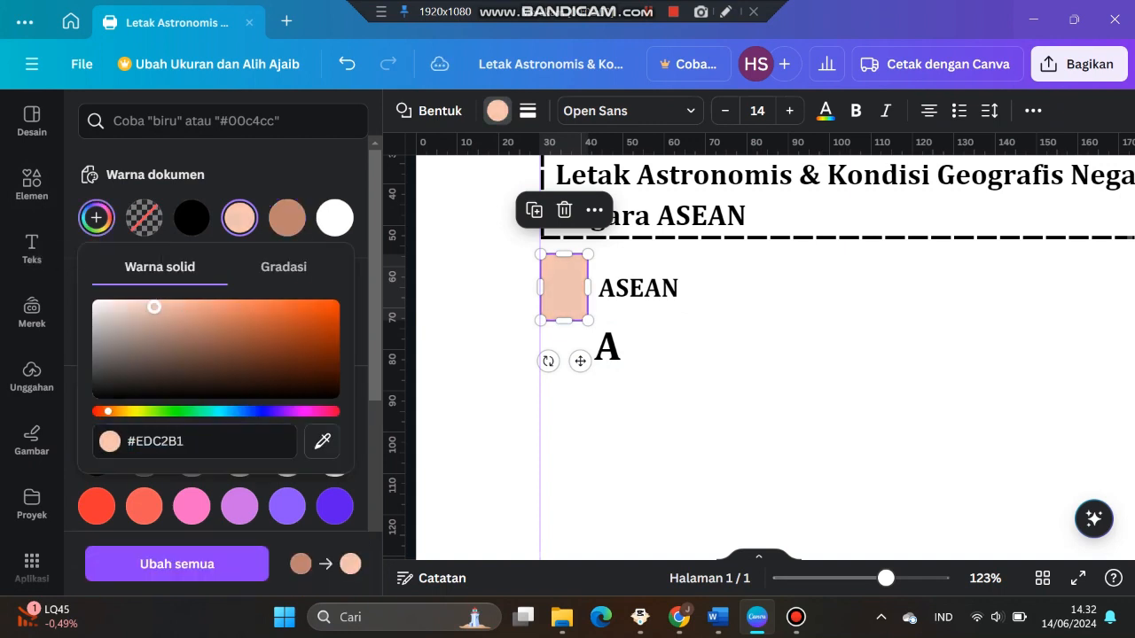
Move the letter A onto the peach rectangle and deselect it
{"action": "left_click", "coordinate": [606, 347]}
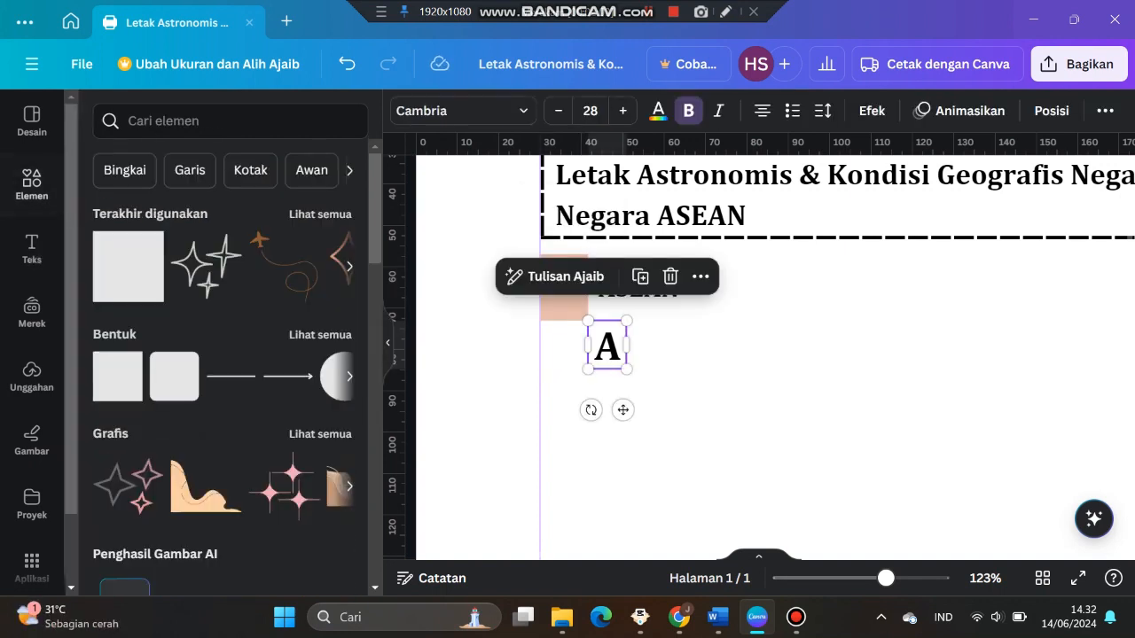
{"action": "left_click_drag", "start_coordinate": [606, 348], "coordinate": [564, 289]}
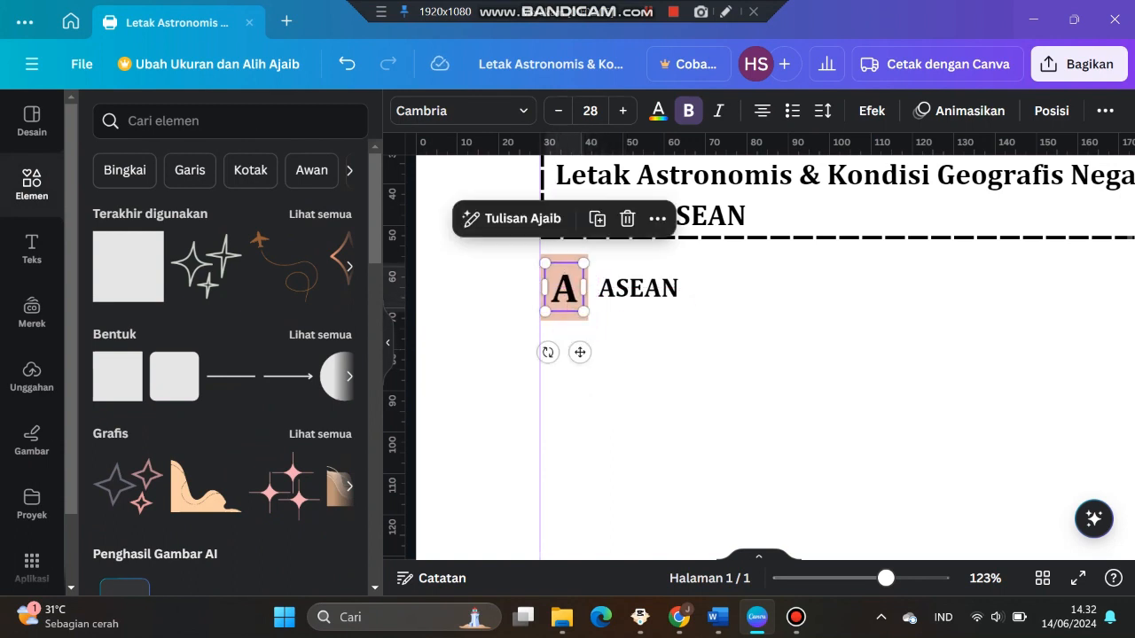
{"action": "left_click", "coordinate": [570, 386]}
Copy the ASEAN introduction paragraph from the Word document
{"action": "scroll", "coordinate": [570, 387], "scroll_direction": "down", "scroll_amount": 3}
{"action": "scroll", "coordinate": [569, 387], "scroll_direction": "down", "scroll_amount": 2}
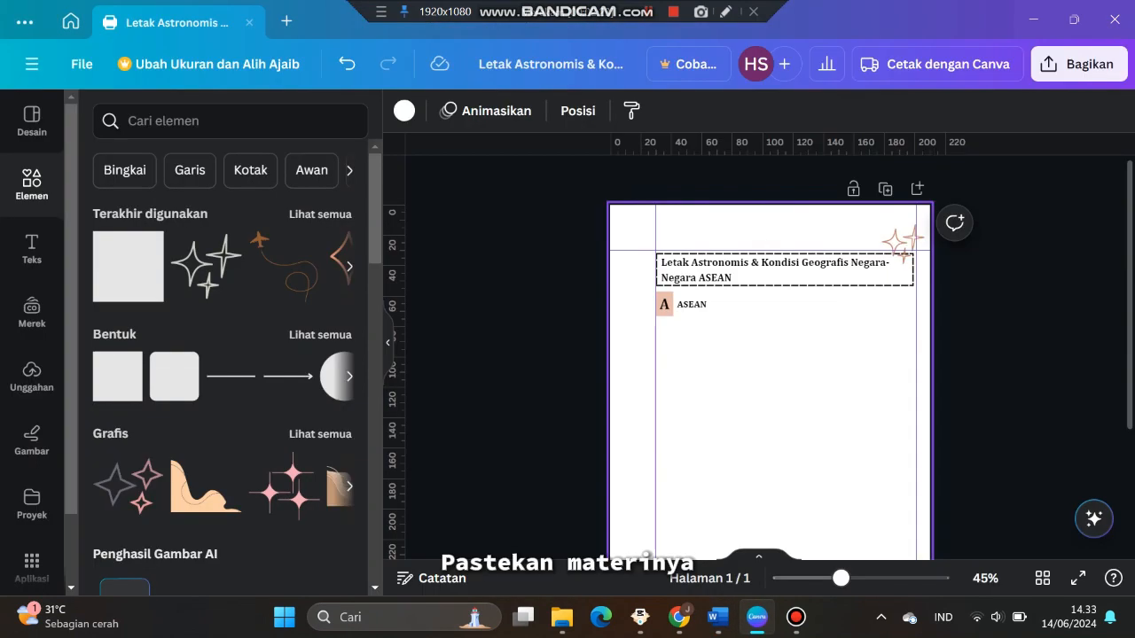
{"action": "scroll", "coordinate": [709, 303], "scroll_direction": "up", "scroll_amount": 1}
{"action": "left_click", "coordinate": [744, 266]}
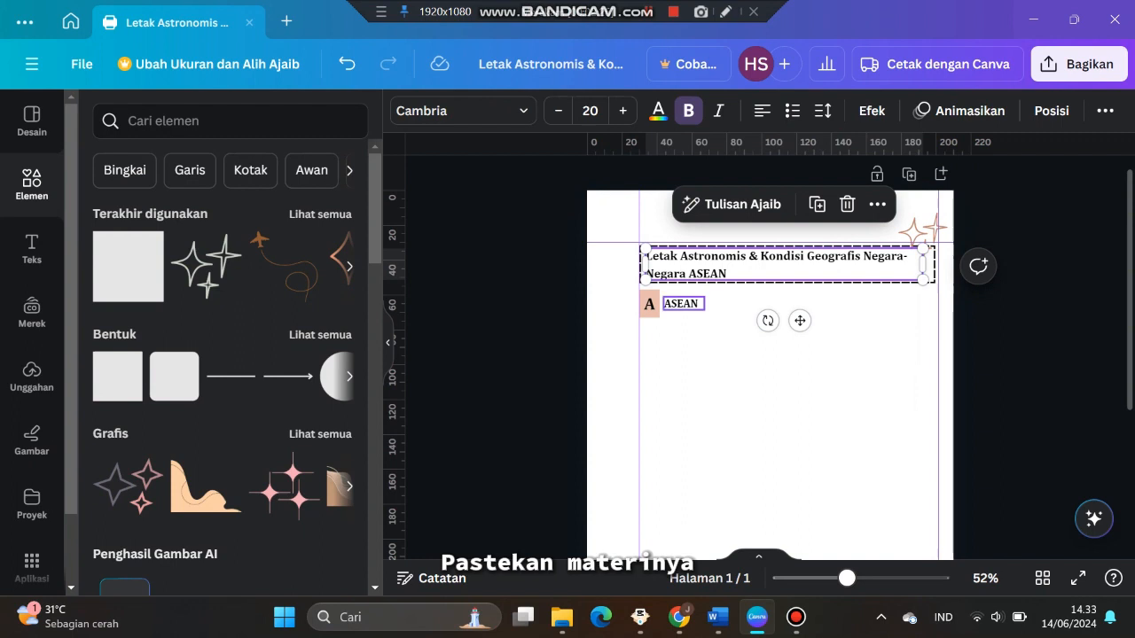
Duplicate the ASEAN subheading below itself, paste the copied paragraph into it and widen the box to the margins
{"action": "left_click", "coordinate": [685, 303]}
{"action": "left_click", "coordinate": [717, 254]}
{"action": "left_click_drag", "start_coordinate": [691, 310], "coordinate": [664, 333]}
{"action": "double_click", "coordinate": [664, 334]}
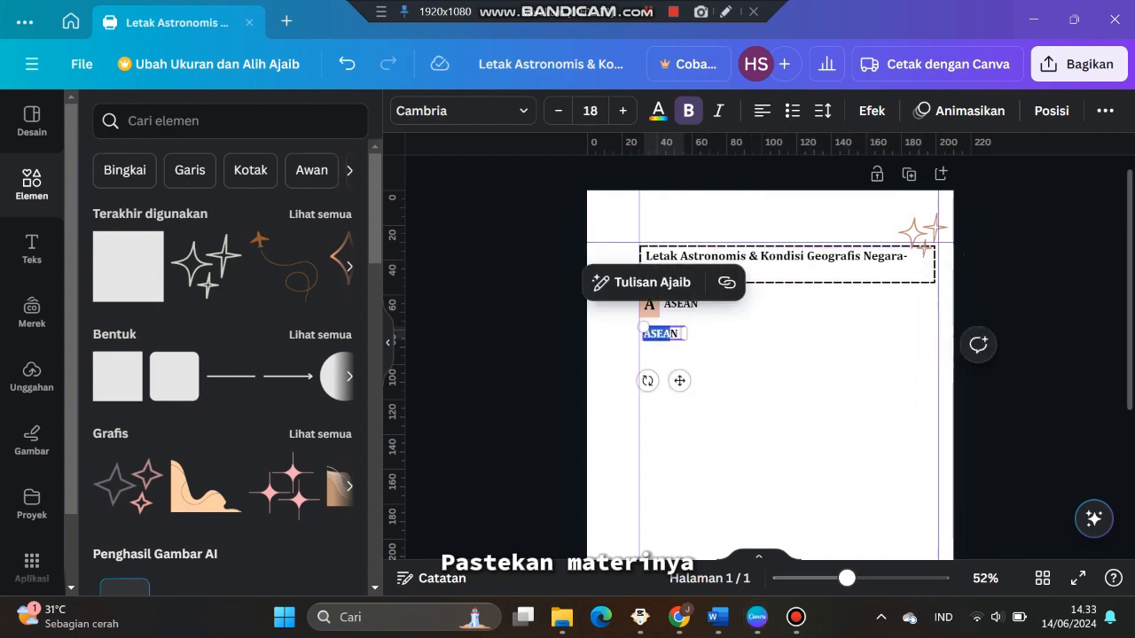
{"action": "type", "text": "Apakah kamu tahu bahwa ASEAN (Association of Southeast Asian Nations) berdiri pada 8 Agustus 1967 di Bangkok, Thailand? ASEAN adalah organisasi yang beranggotakan negara-negara di Asia Tenggara. ASEAN didirikan oleh lima negara, yaitu Indonesia, Malaysia, Filipina, Singapura, dan Thailand. Wow, hebat ya negara kita itu salah satu negara pendiri. Setelah terbentuk, terdapat lima negara lain yang ikut bergabung, antara lain Laos, Myanmar, Kamboja, Brunei Darussalam, dan Vietnam."}
{"action": "scroll", "coordinate": [709, 354], "scroll_direction": "down", "scroll_amount": 2}
{"action": "left_click_drag", "start_coordinate": [679, 333], "coordinate": [935, 333]}
Set the paragraph to font size 12, remove bold and justify its alignment
{"action": "left_click", "coordinate": [558, 110]}
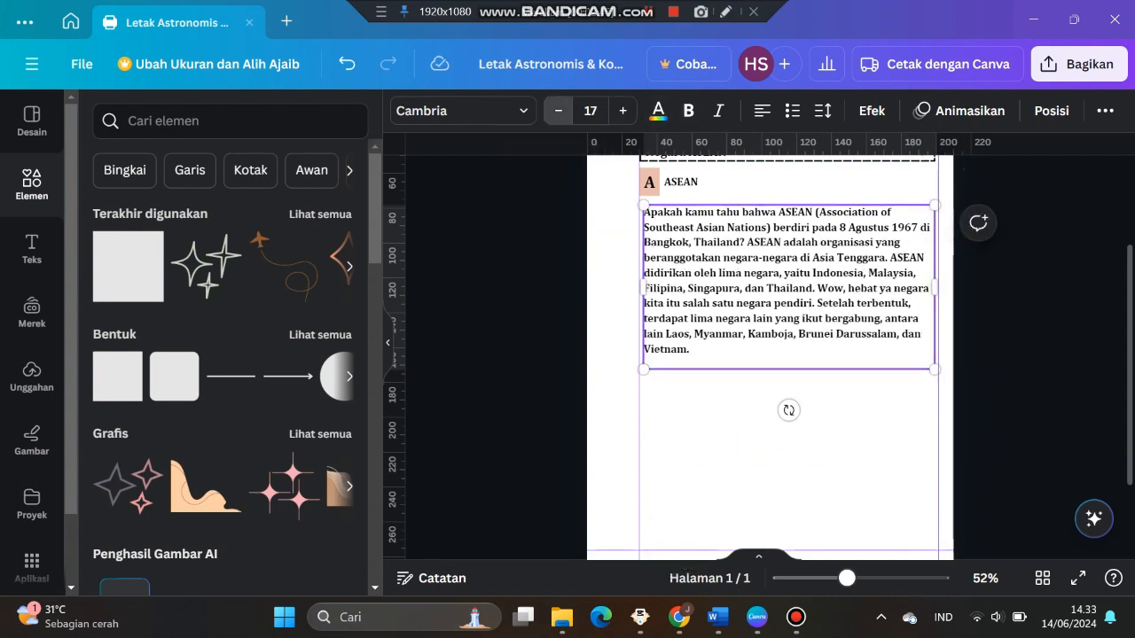
{"action": "left_click", "coordinate": [558, 110]}
{"action": "left_click", "coordinate": [557, 110]}
{"action": "left_click", "coordinate": [557, 110]}
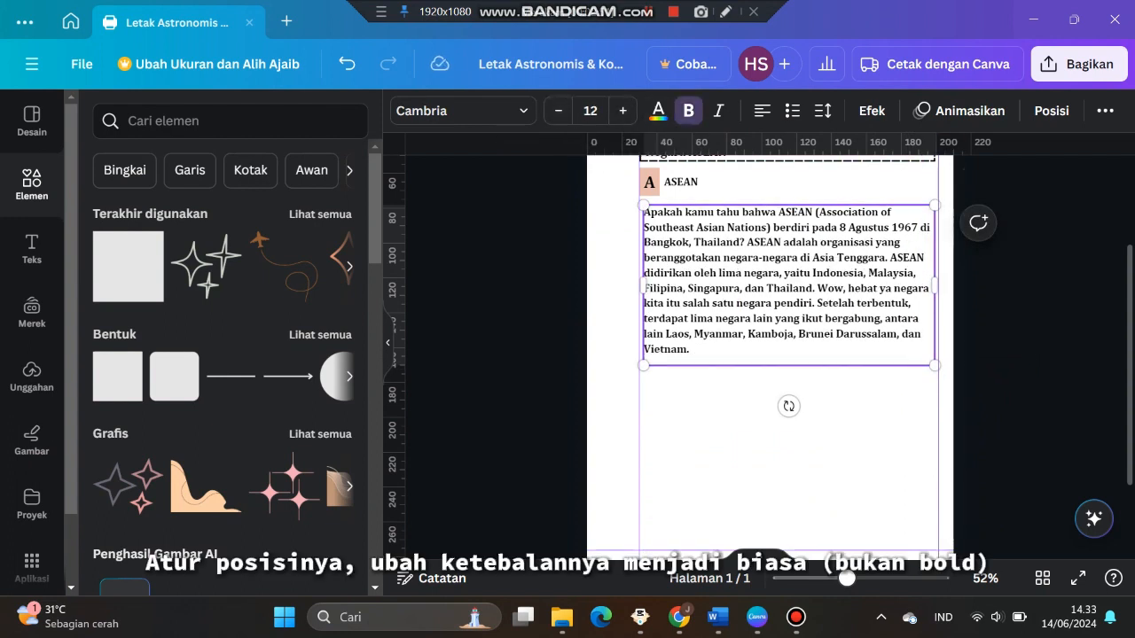
{"action": "left_click_drag", "start_coordinate": [689, 349], "coordinate": [644, 211]}
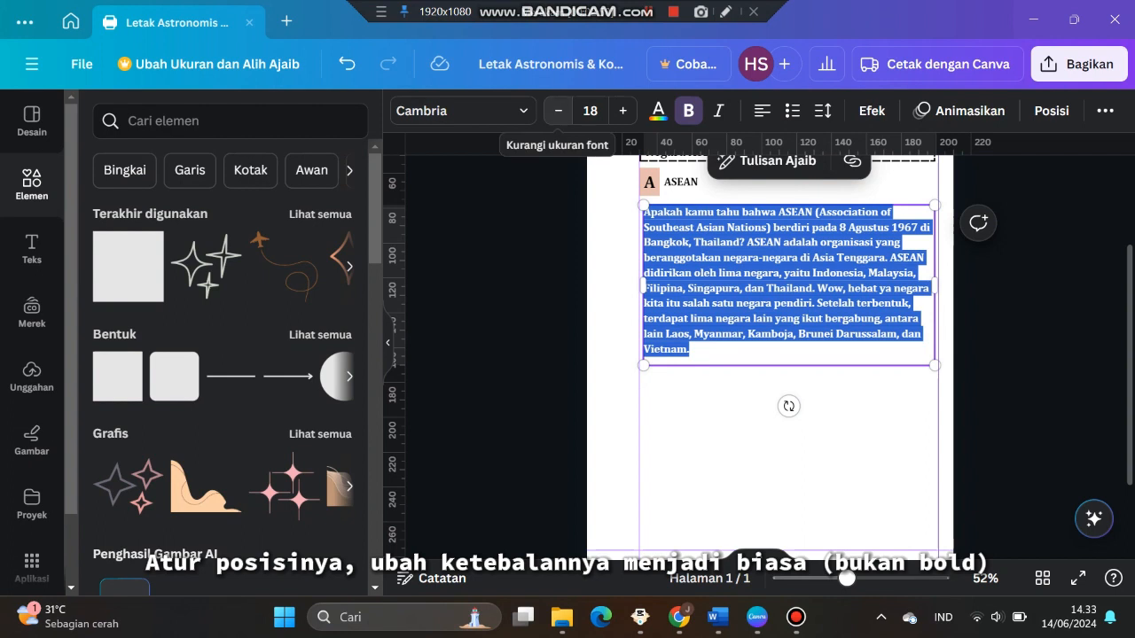
{"action": "left_click", "coordinate": [558, 110]}
{"action": "left_click", "coordinate": [558, 109]}
{"action": "left_click", "coordinate": [557, 110]}
{"action": "left_click", "coordinate": [557, 110]}
{"action": "left_click", "coordinate": [558, 110]}
{"action": "left_click", "coordinate": [557, 110]}
{"action": "left_click", "coordinate": [688, 111]}
{"action": "left_click", "coordinate": [762, 111]}
{"action": "left_click", "coordinate": [762, 110]}
{"action": "left_click", "coordinate": [762, 111]}
{"action": "left_click", "coordinate": [785, 390]}
Copy the ASEAN member countries image from the Word document and return to Canva
{"action": "scroll", "coordinate": [785, 390], "scroll_direction": "up", "scroll_amount": 1}
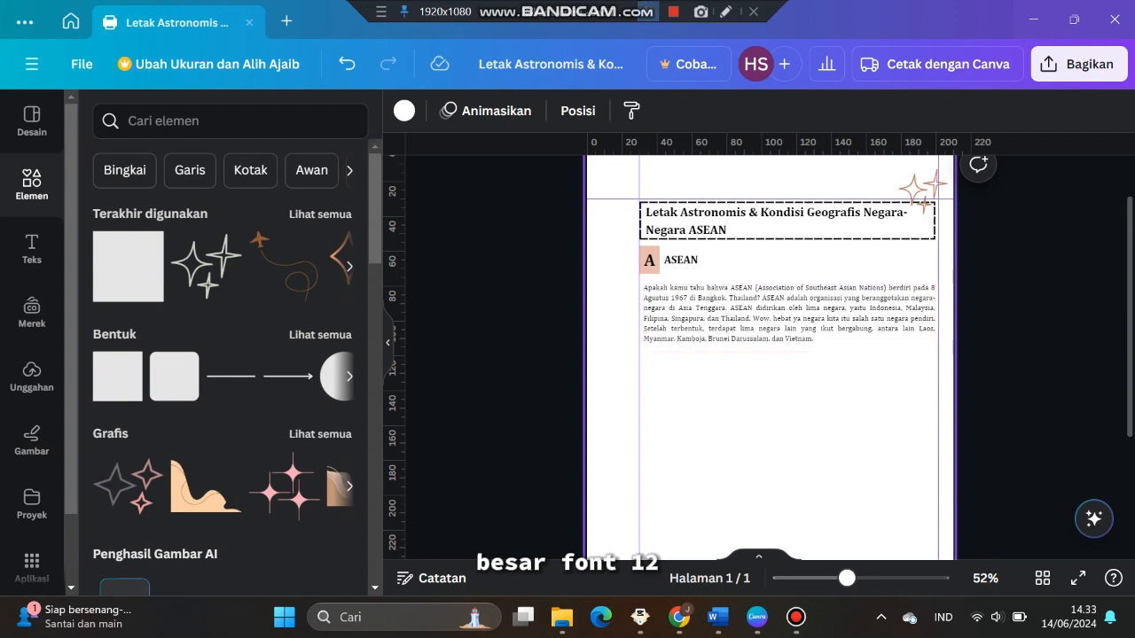
{"action": "scroll", "coordinate": [770, 354], "scroll_direction": "up", "scroll_amount": 2, "text": "ctrl"}
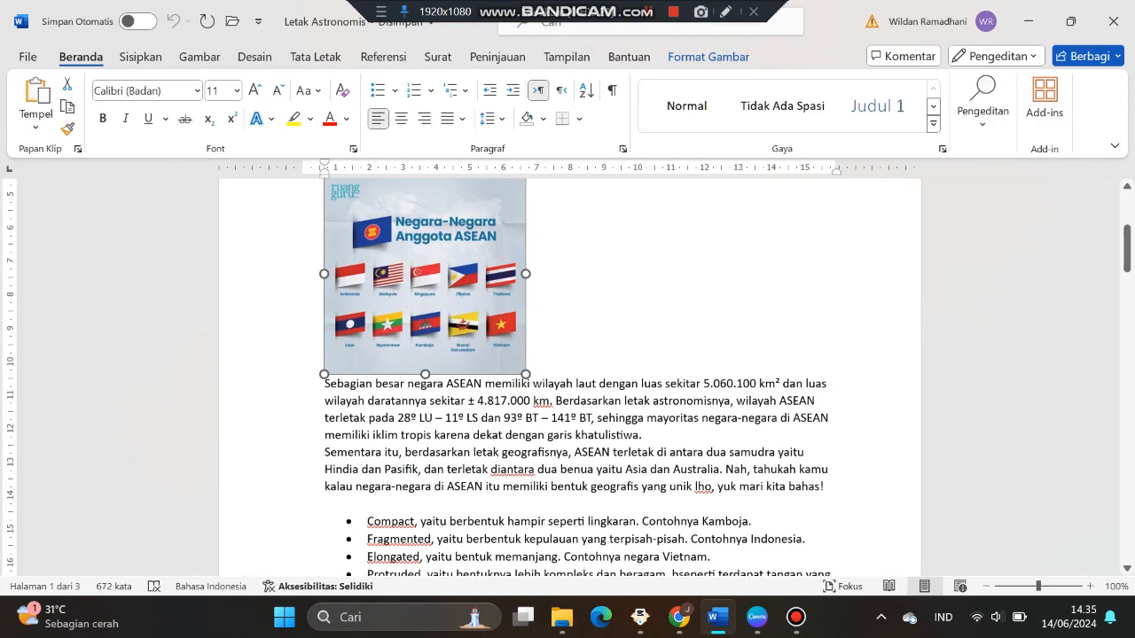
{"action": "right_click", "coordinate": [441, 306]}
{"action": "left_click", "coordinate": [470, 199]}
{"action": "key", "text": "alt+Tab"}
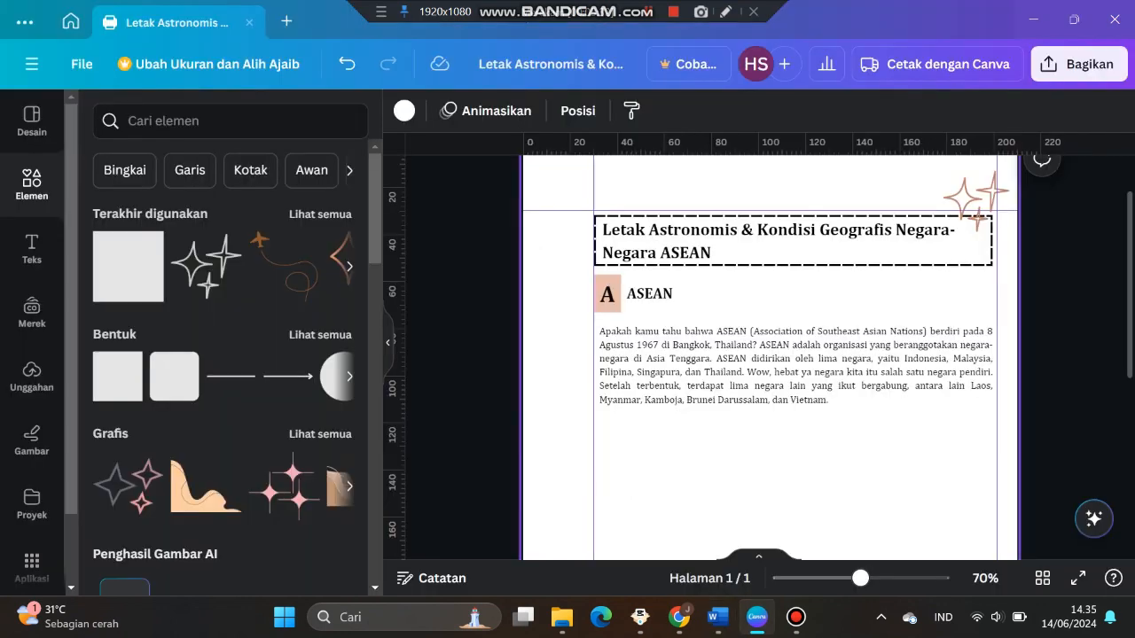
Paste the image below the paragraph, shrink it and place it at the left margin
{"action": "scroll", "coordinate": [769, 355], "scroll_direction": "down", "scroll_amount": 1}
{"action": "right_click", "coordinate": [690, 370]}
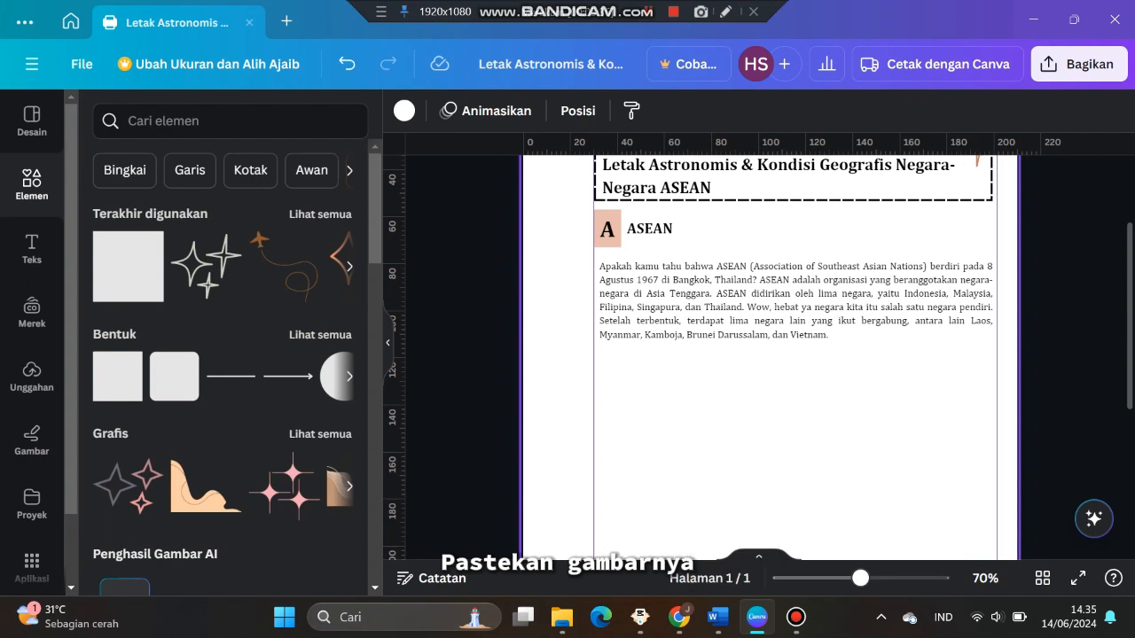
{"action": "key", "text": "ctrl+v"}
{"action": "left_click", "coordinate": [1071, 214]}
{"action": "scroll", "coordinate": [769, 355], "scroll_direction": "down", "scroll_amount": 2}
{"action": "left_click_drag", "start_coordinate": [769, 296], "coordinate": [795, 349]}
{"action": "left_click_drag", "start_coordinate": [924, 478], "coordinate": [832, 386]}
{"action": "scroll", "coordinate": [749, 302], "scroll_direction": "up", "scroll_amount": 1}
{"action": "left_click_drag", "start_coordinate": [749, 358], "coordinate": [685, 367]}
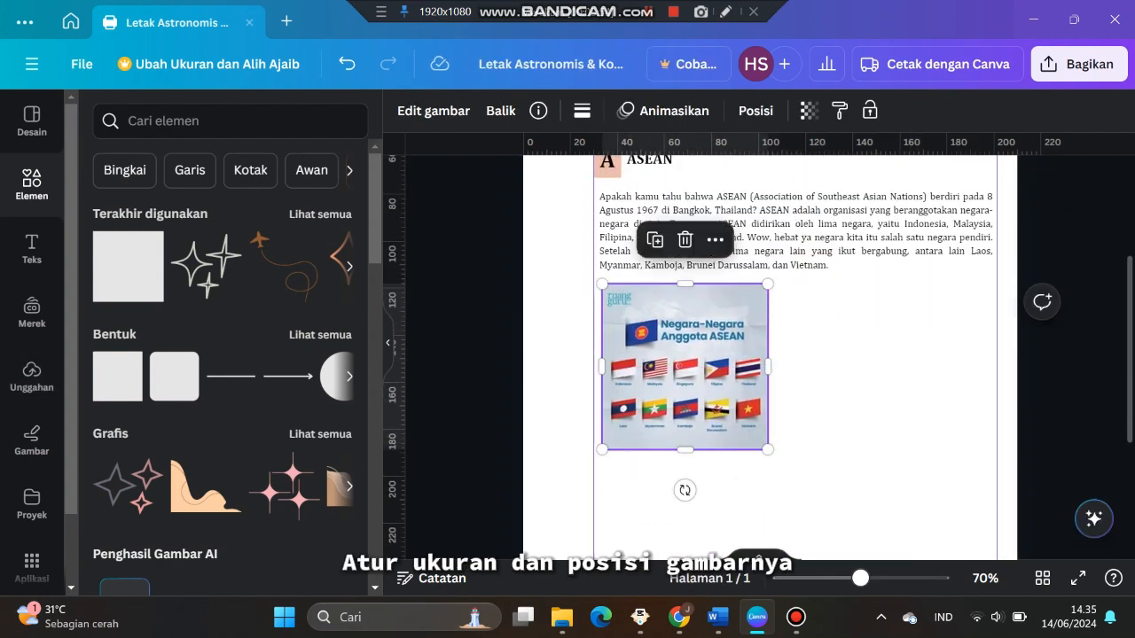
Duplicate the introduction paragraph and drag the copy down beside the image
{"action": "left_click", "coordinate": [795, 237]}
{"action": "scroll", "coordinate": [795, 238], "scroll_direction": "down", "scroll_amount": 1}
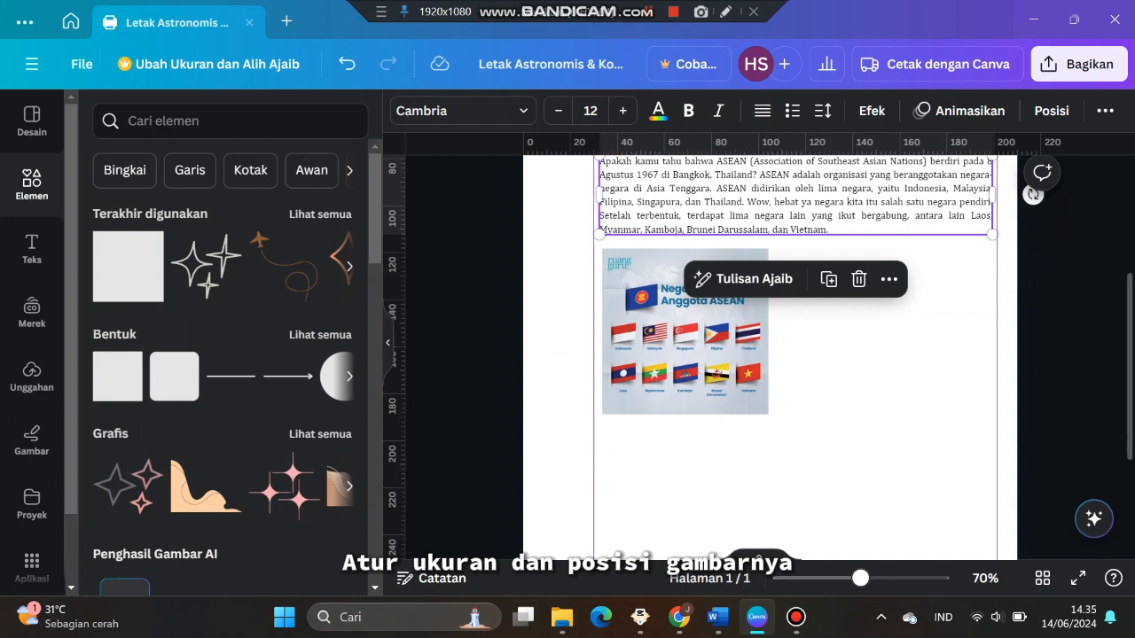
{"action": "scroll", "coordinate": [688, 270], "scroll_direction": "up", "scroll_amount": 1}
{"action": "right_click", "coordinate": [688, 270]}
{"action": "left_click", "coordinate": [752, 237]}
{"action": "left_click_drag", "start_coordinate": [752, 236], "coordinate": [742, 337]}
{"action": "scroll", "coordinate": [741, 337], "scroll_direction": "down", "scroll_amount": 2}
Copy the two paragraphs on ASEAN's area and astronomical and geographical position from the Word document
{"action": "left_click", "coordinate": [718, 617]}
{"action": "scroll", "coordinate": [567, 372], "scroll_direction": "down", "scroll_amount": 3}
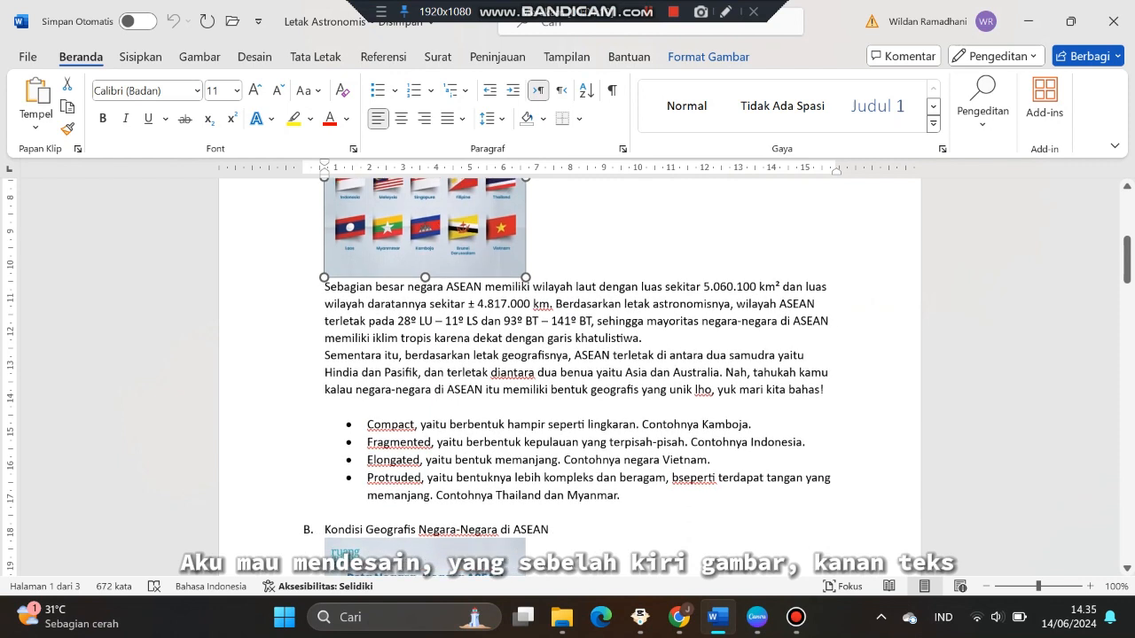
{"action": "left_click_drag", "start_coordinate": [325, 287], "coordinate": [647, 373]}
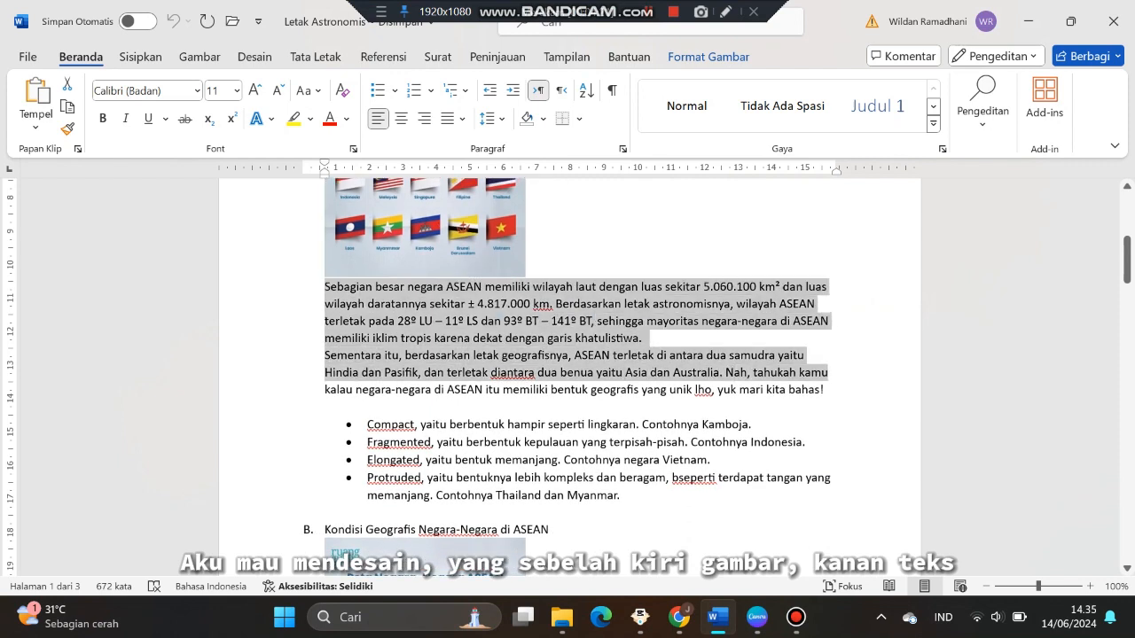
{"action": "left_click_drag", "start_coordinate": [828, 373], "coordinate": [828, 390]}
{"action": "right_click", "coordinate": [521, 339]}
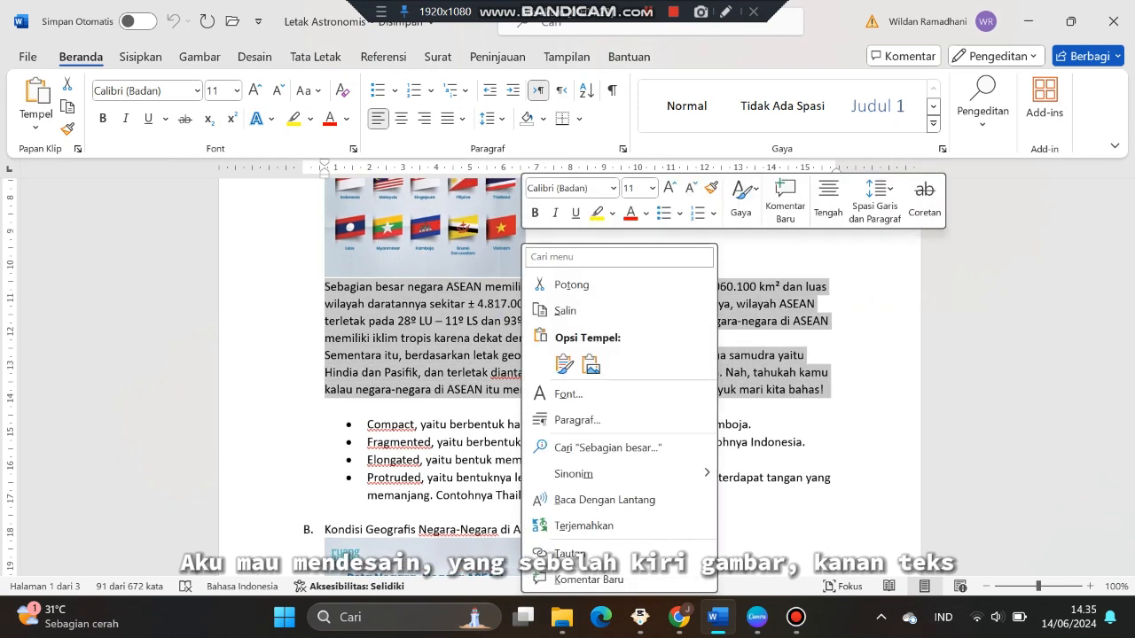
{"action": "left_click", "coordinate": [564, 310]}
{"action": "left_click", "coordinate": [756, 617]}
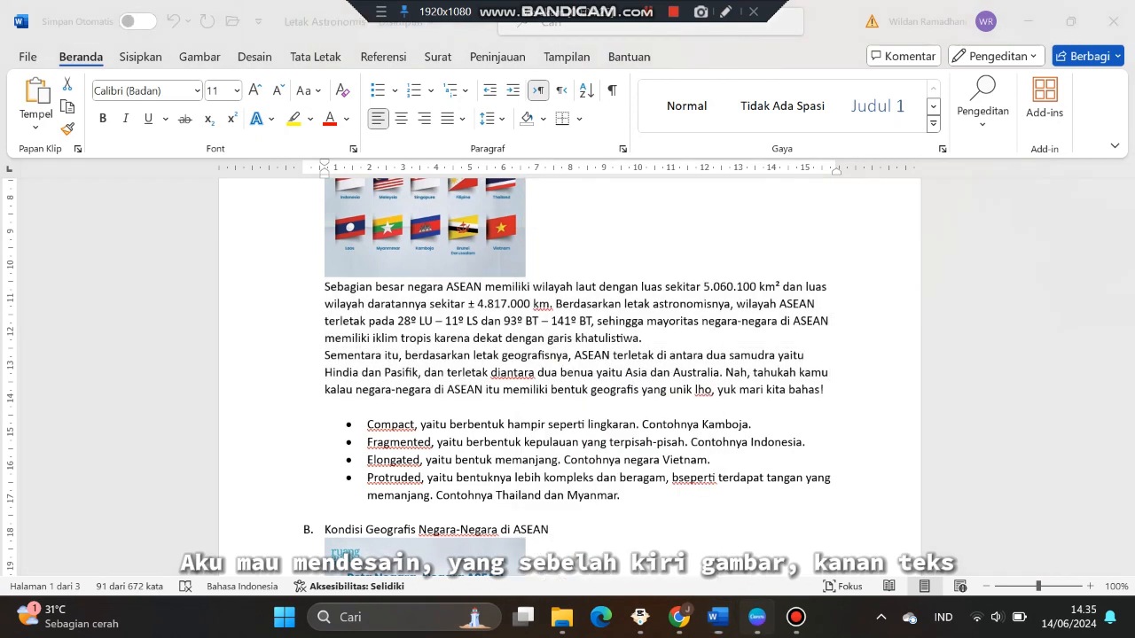
Replace the duplicated paragraph's text with the pasted paragraphs
{"action": "double_click", "coordinate": [817, 288]}
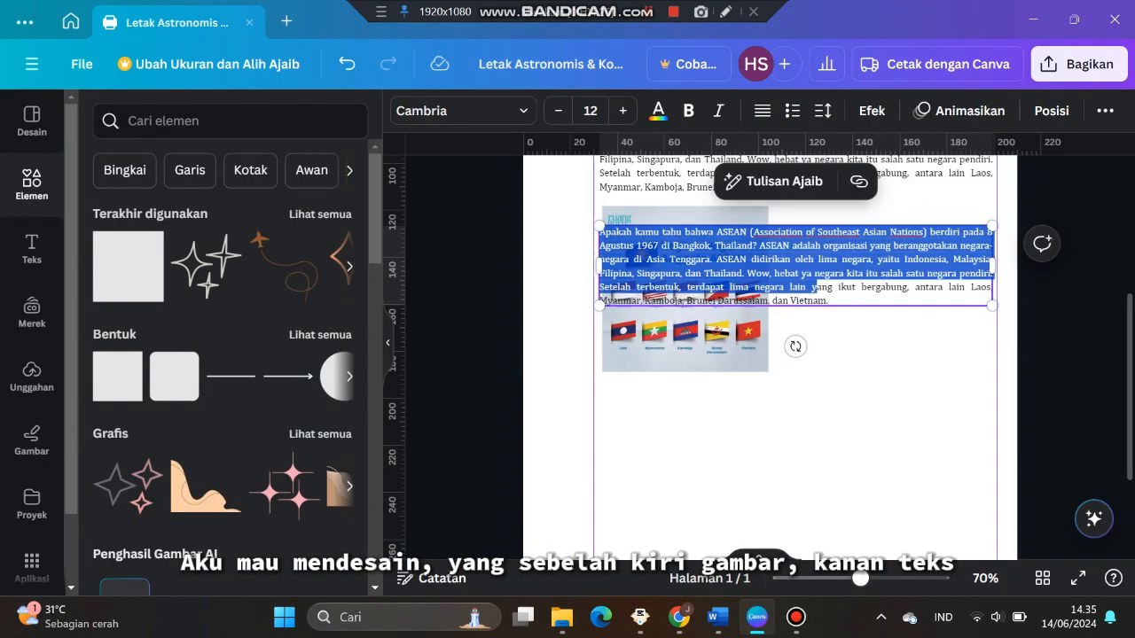
{"action": "key", "text": "BackSpace"}
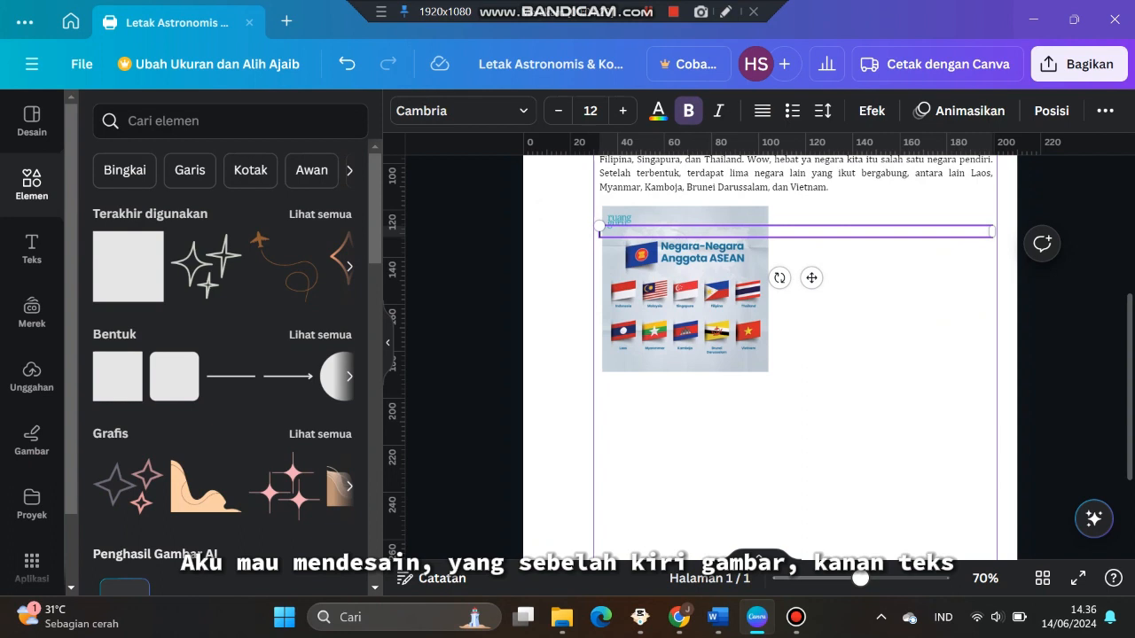
{"action": "right_click", "coordinate": [613, 234]}
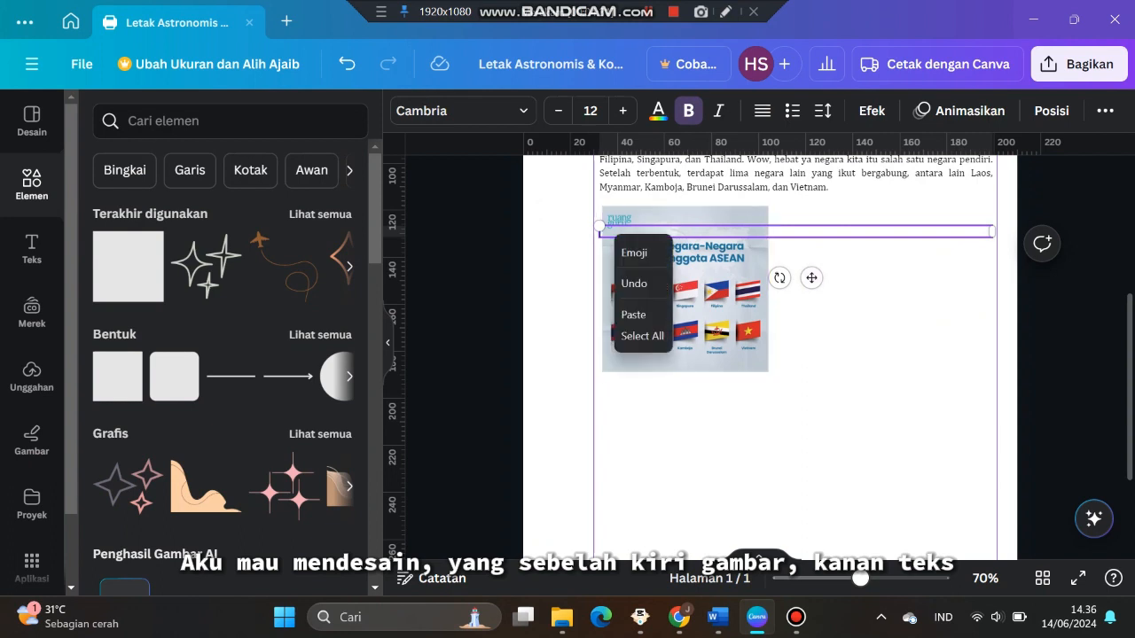
{"action": "left_click", "coordinate": [633, 313]}
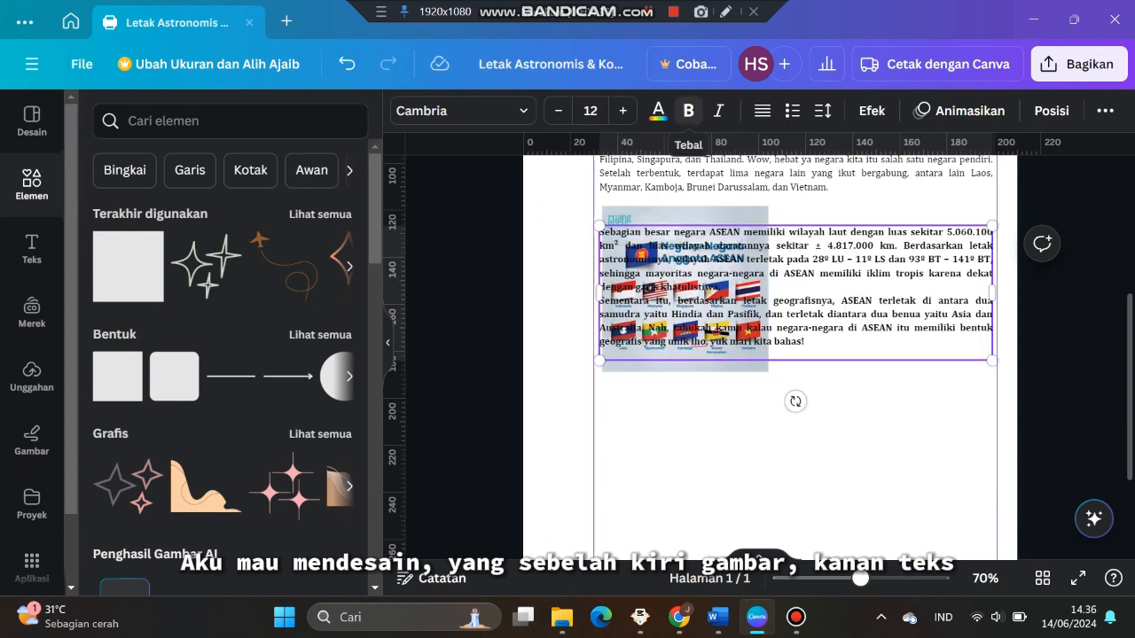
Remove the bold formatting from all of the pasted paragraph text
{"action": "key", "text": "ctrl+a"}
{"action": "key", "text": "ctrl+b"}
{"action": "key", "text": "Escape"}
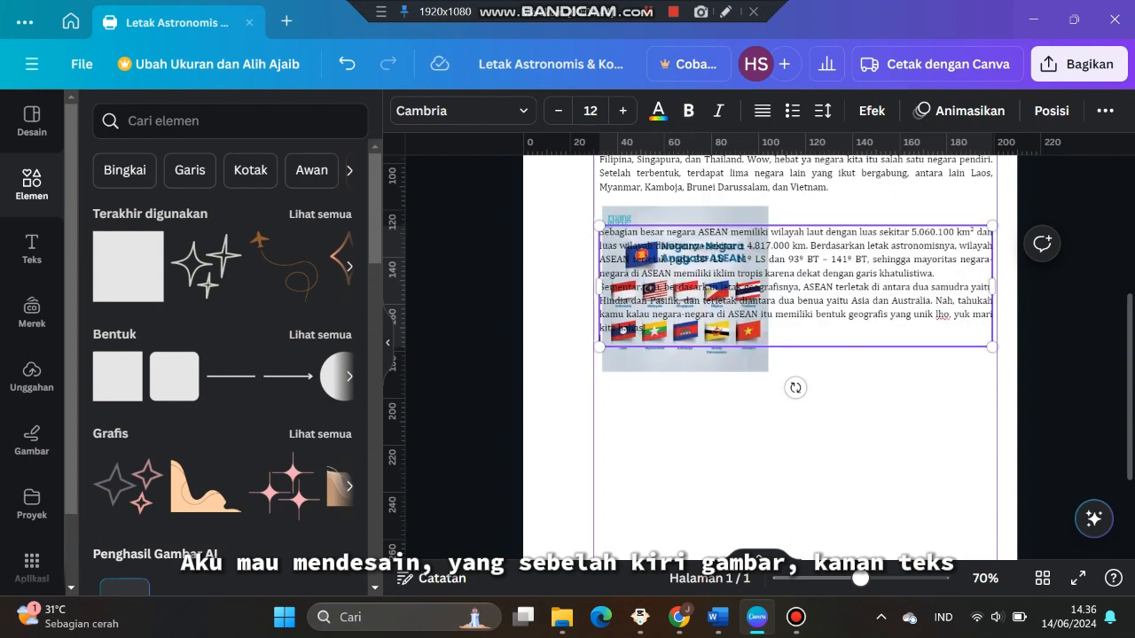
Narrow the paragraph text box so it sits beside the image, aligning the text and image tops
{"action": "left_click_drag", "start_coordinate": [599, 279], "coordinate": [778, 306]}
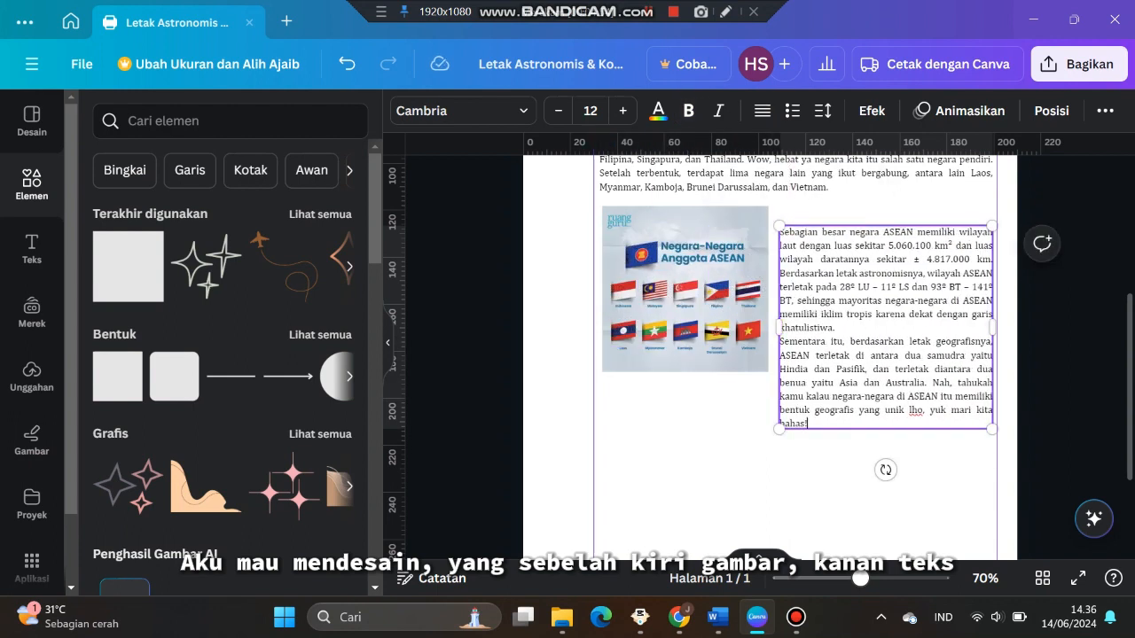
{"action": "left_click", "coordinate": [853, 483]}
{"action": "left_click_drag", "start_coordinate": [869, 355], "coordinate": [869, 321]}
{"action": "left_click", "coordinate": [701, 297]}
{"action": "left_click_drag", "start_coordinate": [768, 371], "coordinate": [770, 374]}
{"action": "left_click", "coordinate": [784, 461]}
{"action": "left_click_drag", "start_coordinate": [869, 341], "coordinate": [868, 355]}
{"action": "left_click", "coordinate": [856, 483]}
{"action": "scroll", "coordinate": [855, 266], "scroll_direction": "up", "scroll_amount": 1}
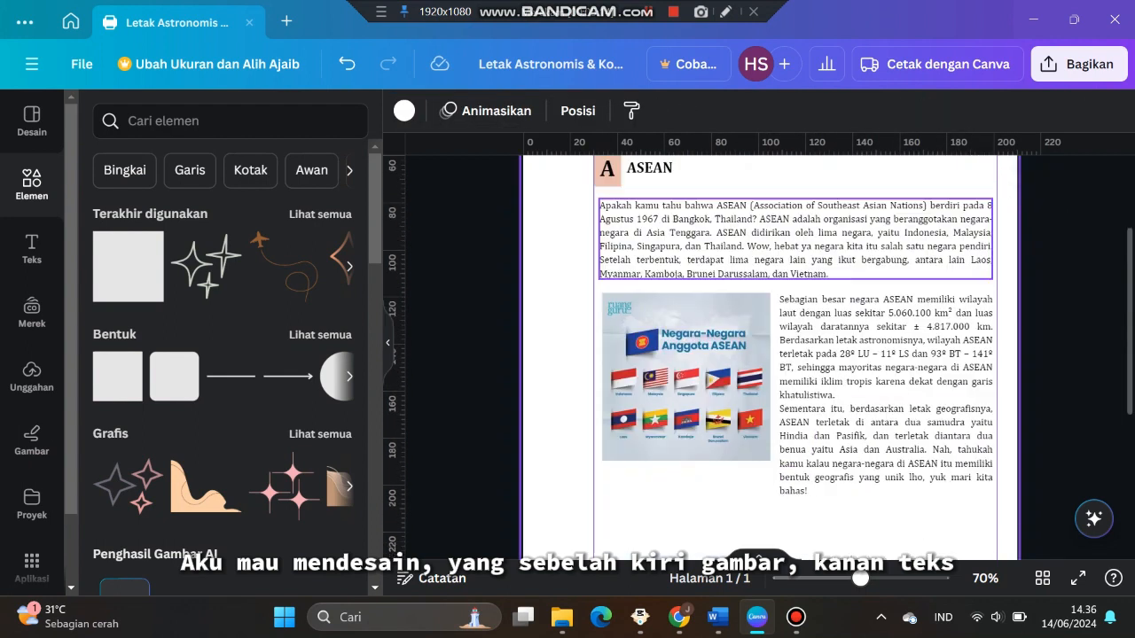
Copy the four bulleted shape types, Compact to Protruded, from the Word document and return to the design
{"action": "scroll", "coordinate": [798, 354], "scroll_direction": "down", "scroll_amount": 3}
{"action": "scroll", "coordinate": [798, 354], "scroll_direction": "up", "scroll_amount": 1}
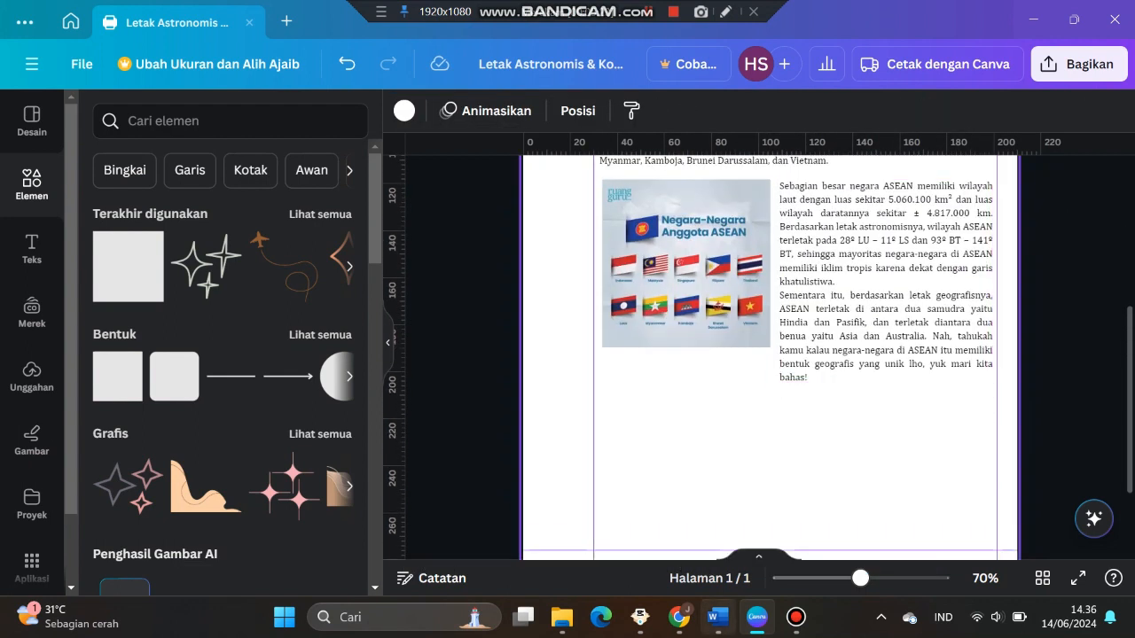
{"action": "key", "text": "alt+Tab"}
{"action": "scroll", "coordinate": [567, 373], "scroll_direction": "down", "scroll_amount": 2}
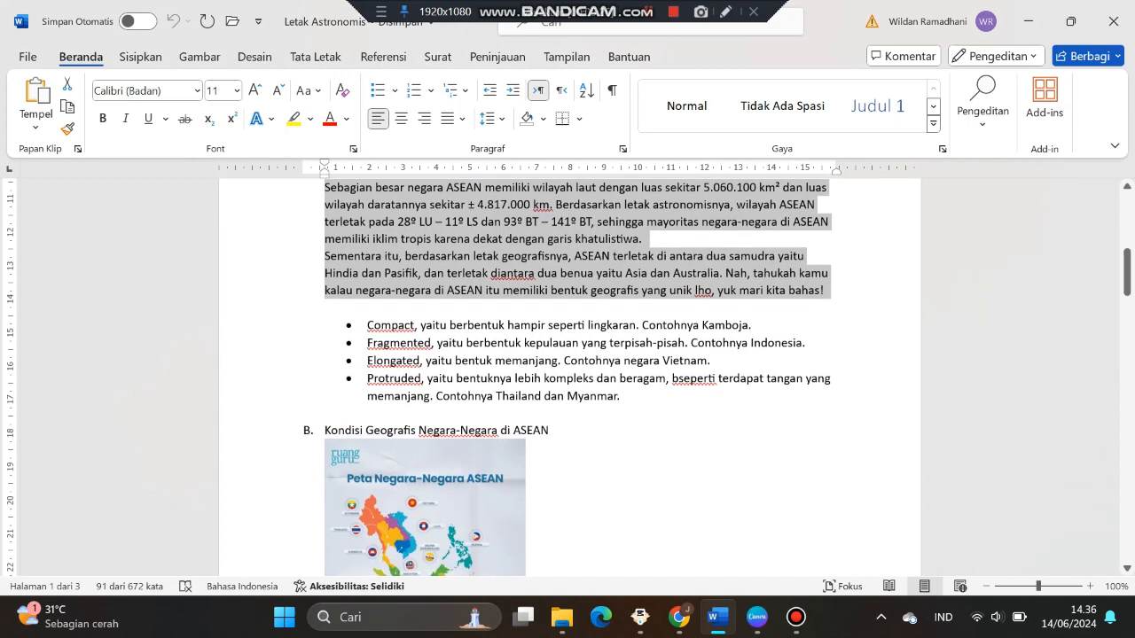
{"action": "left_click_drag", "start_coordinate": [367, 325], "coordinate": [681, 415]}
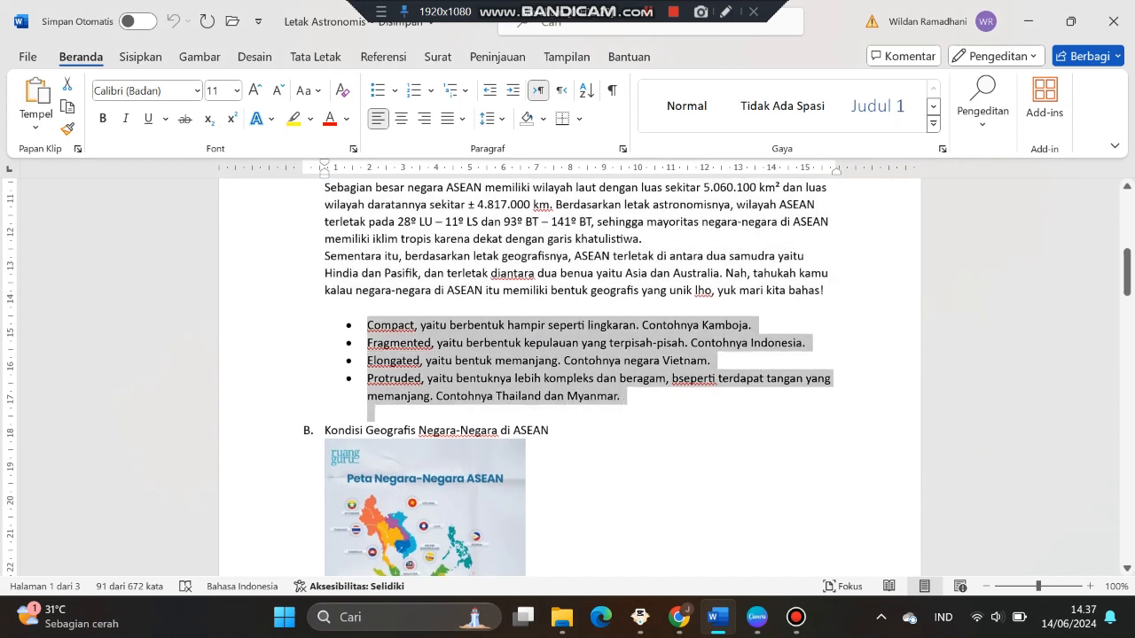
{"action": "left_click", "coordinate": [677, 396]}
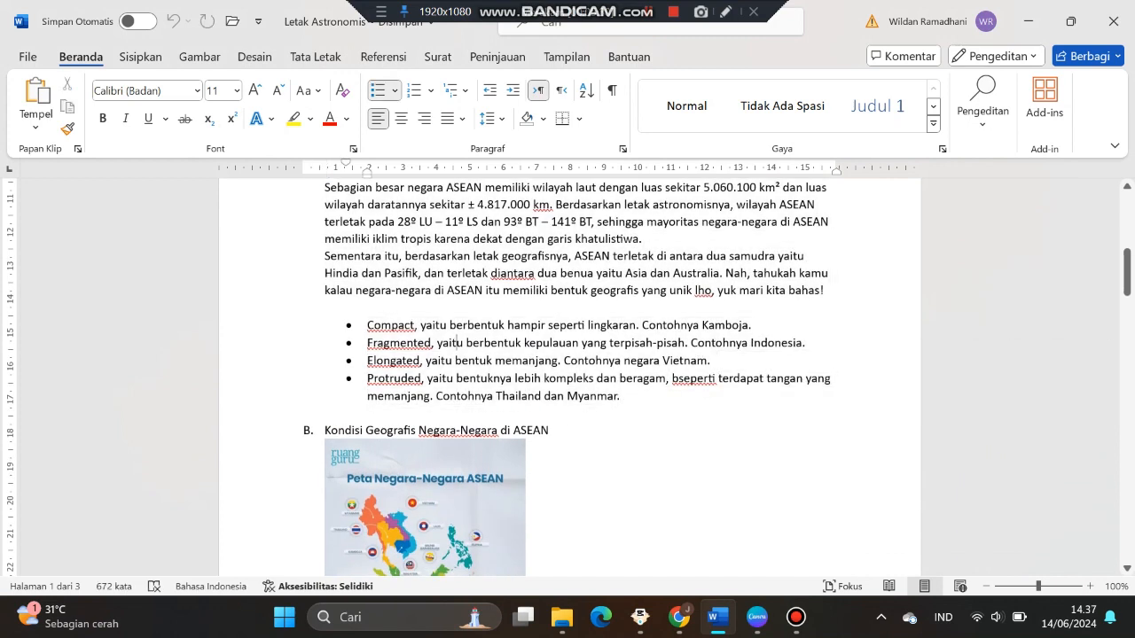
{"action": "left_click_drag", "start_coordinate": [367, 324], "coordinate": [621, 396]}
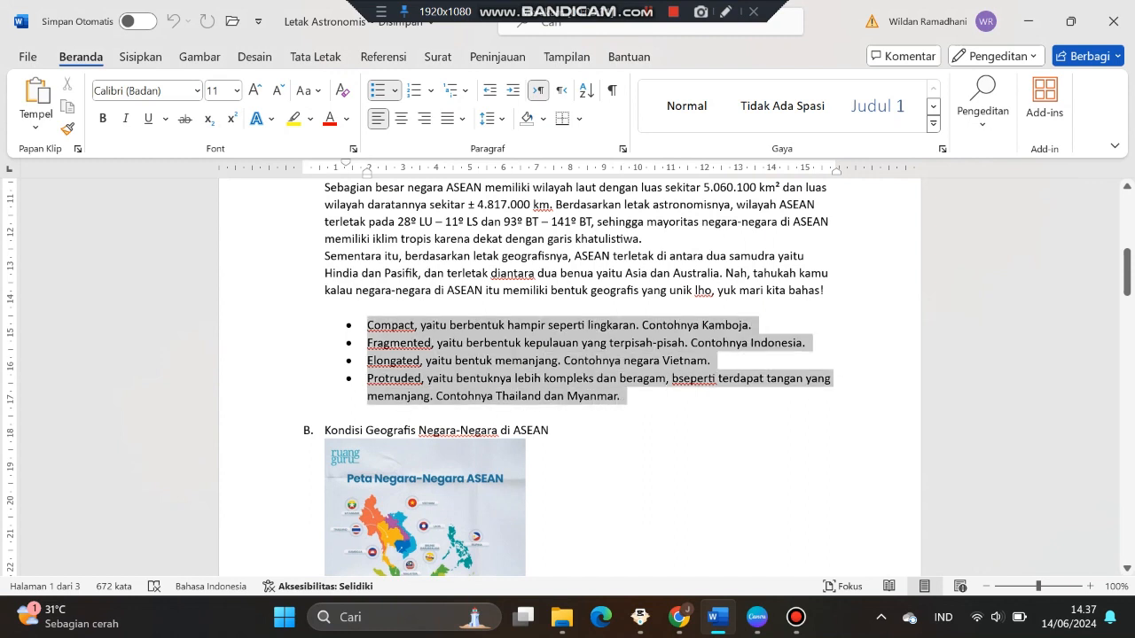
{"action": "right_click", "coordinate": [546, 397]}
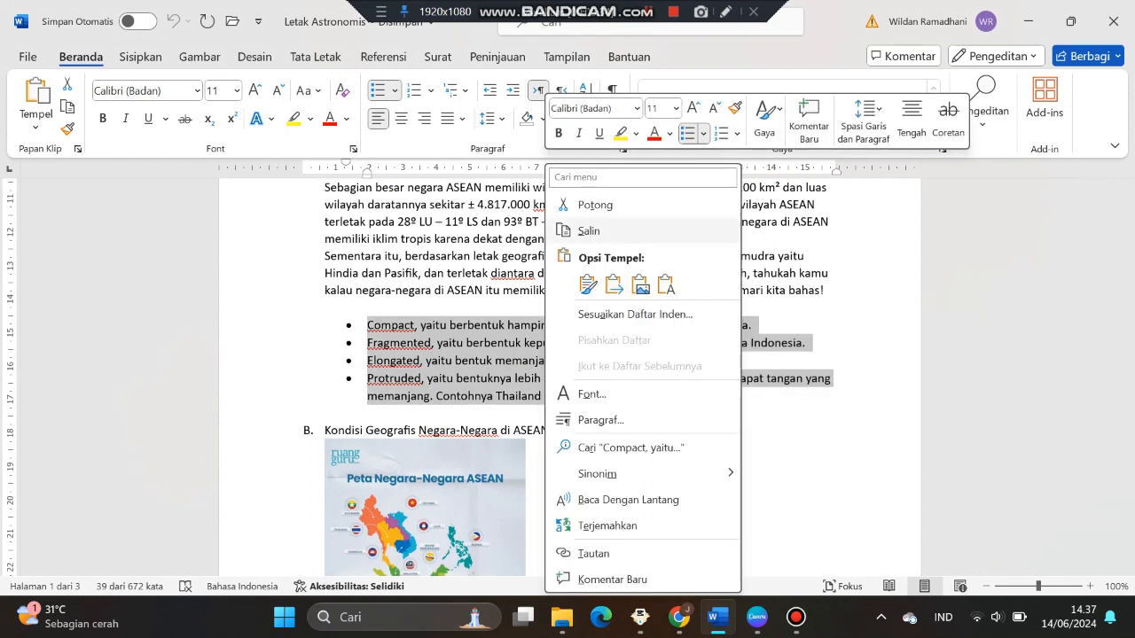
{"action": "left_click", "coordinate": [588, 230]}
{"action": "left_click", "coordinate": [756, 617]}
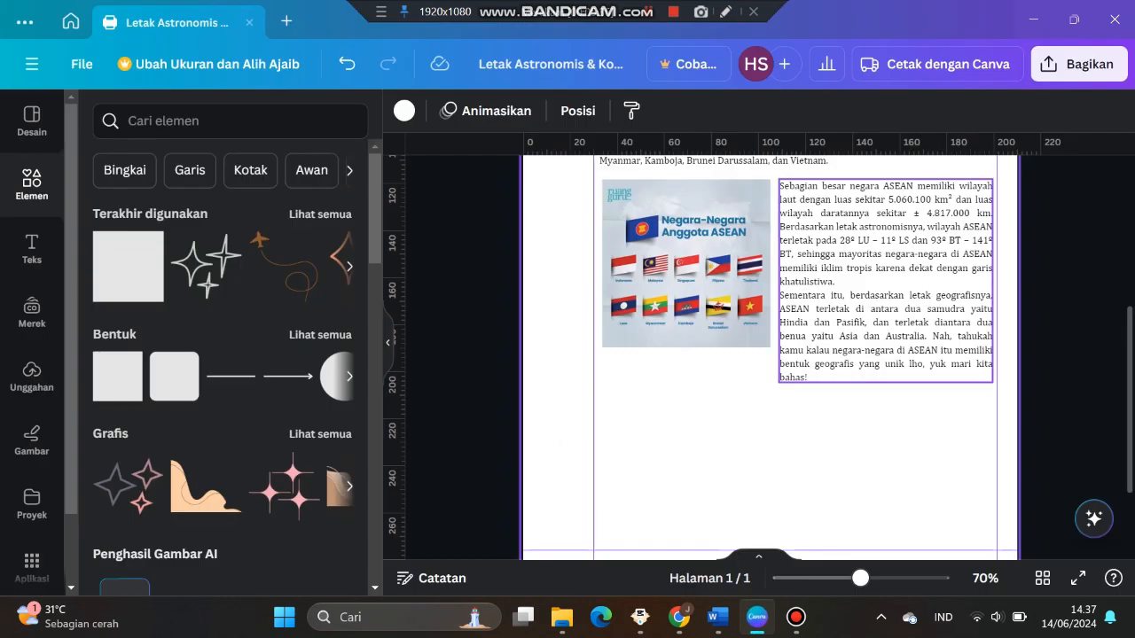
Duplicate the paragraph text box and move the copy below the image
{"action": "left_click", "coordinate": [885, 309]}
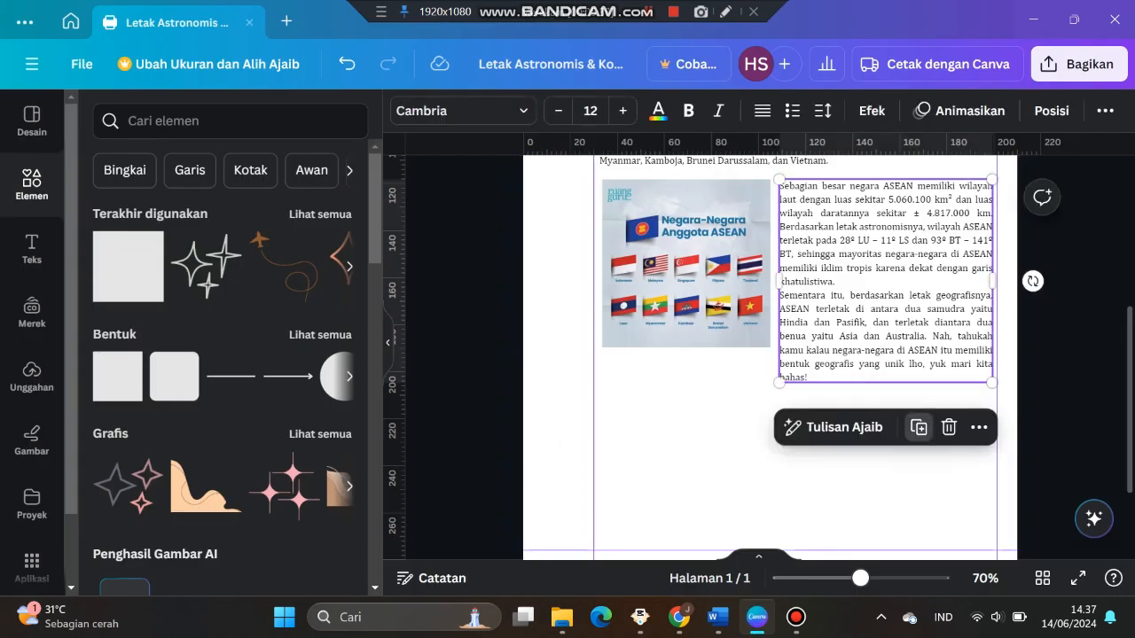
{"action": "left_click", "coordinate": [919, 428]}
{"action": "left_click_drag", "start_coordinate": [897, 329], "coordinate": [734, 480]}
{"action": "scroll", "coordinate": [733, 480], "scroll_direction": "down", "scroll_amount": 1}
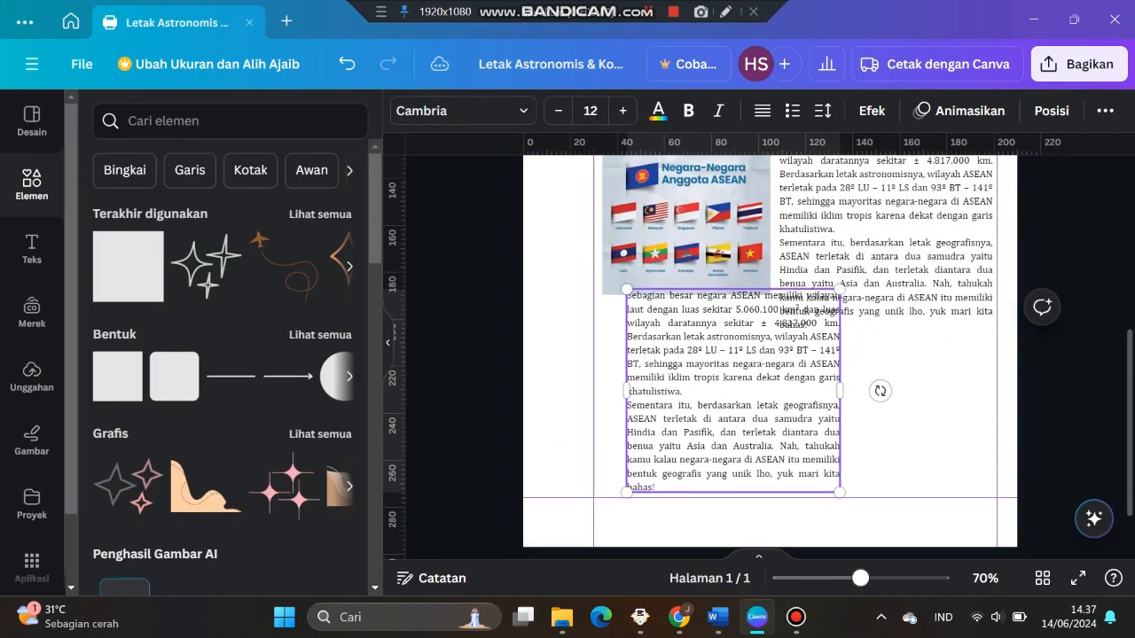
{"action": "left_click_drag", "start_coordinate": [733, 391], "coordinate": [724, 431]}
Replace the copy's text with the pasted bullet list, then widen the box and move it lower
{"action": "left_click_drag", "start_coordinate": [620, 337], "coordinate": [647, 528]}
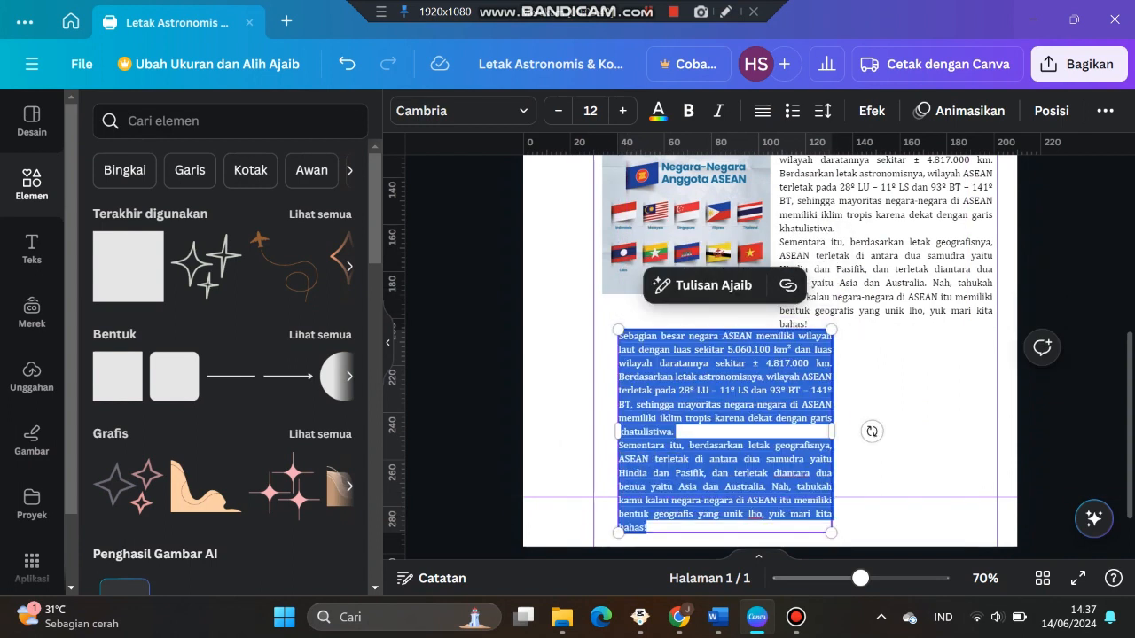
{"action": "key", "text": "BackSpace"}
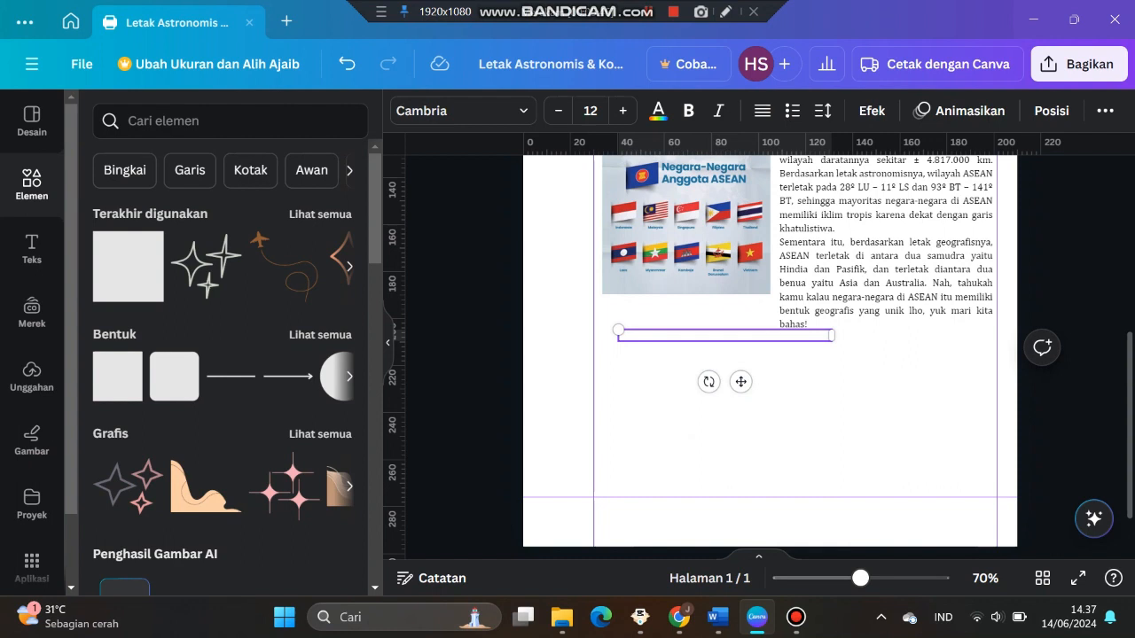
{"action": "right_click", "coordinate": [643, 336]}
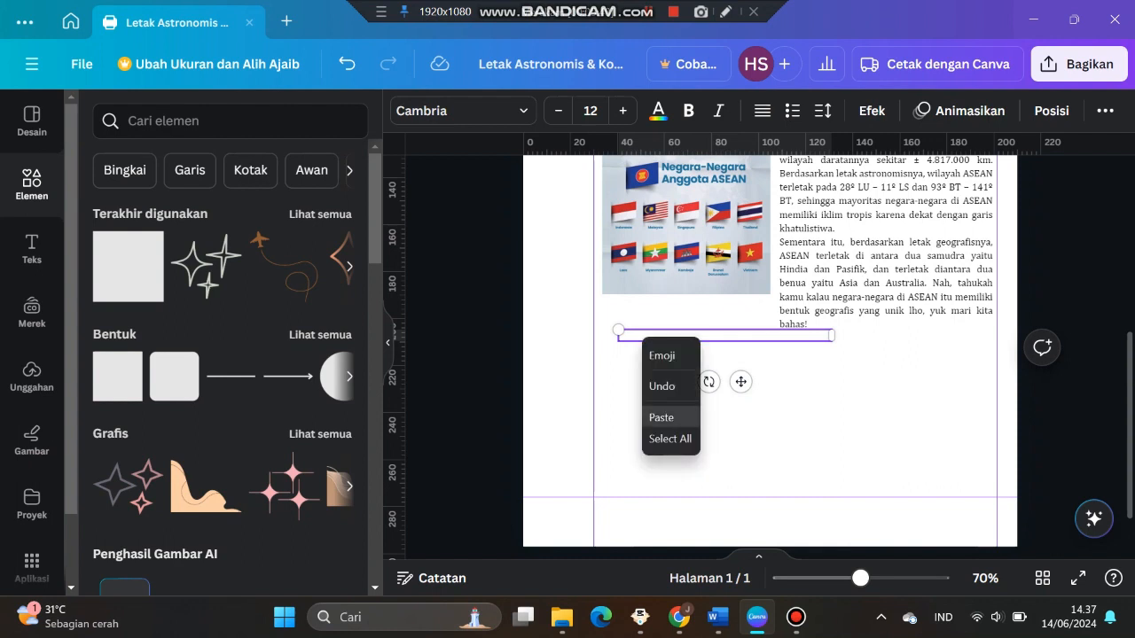
{"action": "left_click", "coordinate": [661, 417]}
{"action": "left_click_drag", "start_coordinate": [832, 396], "coordinate": [953, 396]}
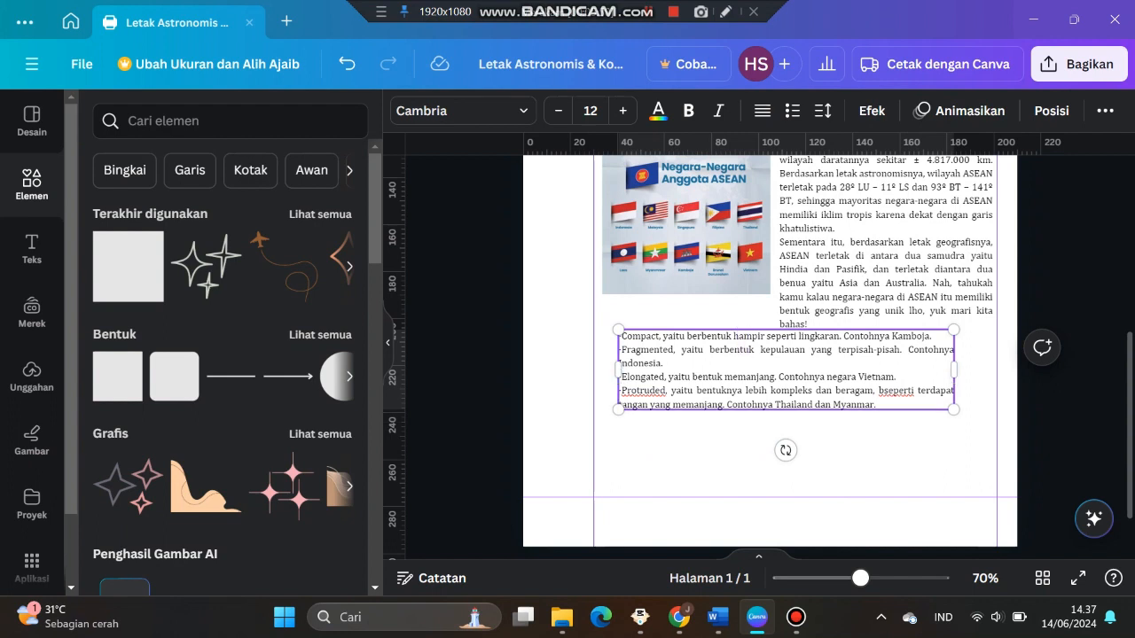
{"action": "left_click_drag", "start_coordinate": [785, 373], "coordinate": [795, 436]}
Enlarge the image slightly and adjust the adjacent paragraph box's width to fit beside it
{"action": "left_click", "coordinate": [701, 232]}
{"action": "scroll", "coordinate": [789, 257], "scroll_direction": "up", "scroll_amount": 1}
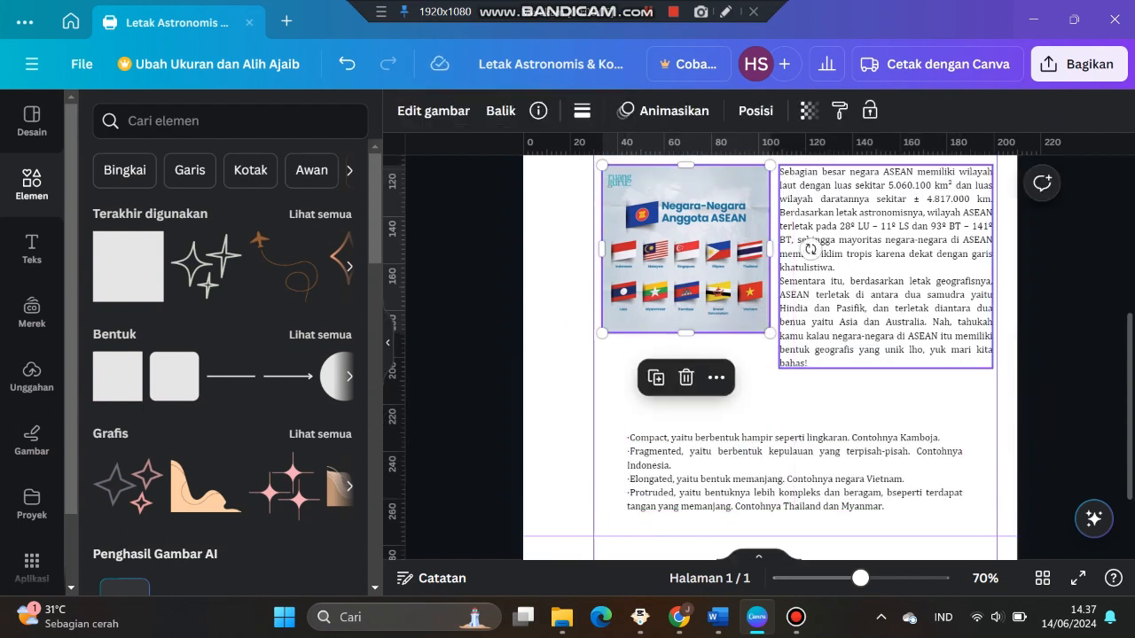
{"action": "left_click_drag", "start_coordinate": [770, 333], "coordinate": [789, 353]}
{"action": "left_click", "coordinate": [816, 282]}
{"action": "left_click_drag", "start_coordinate": [780, 268], "coordinate": [796, 267]}
{"action": "left_click_drag", "start_coordinate": [715, 266], "coordinate": [707, 269]}
{"action": "left_click_drag", "start_coordinate": [886, 273], "coordinate": [880, 278]}
{"action": "left_click_drag", "start_coordinate": [986, 278], "coordinate": [993, 279]}
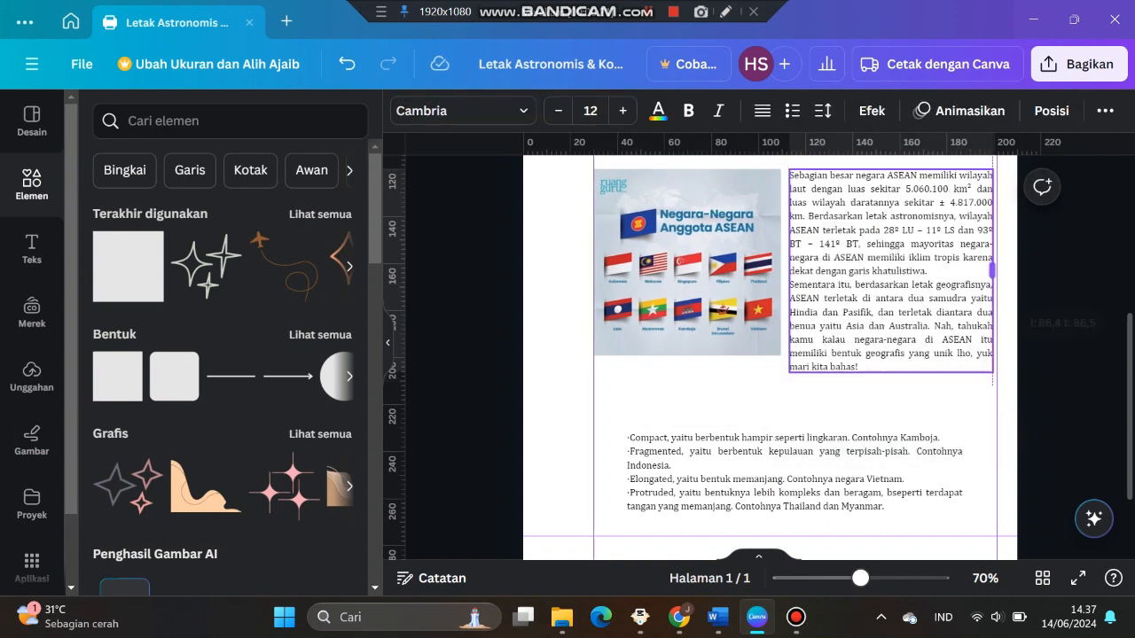
Move the bullet list box slightly upward
{"action": "left_click", "coordinate": [824, 468]}
{"action": "left_click_drag", "start_coordinate": [824, 468], "coordinate": [823, 450]}
{"action": "left_click", "coordinate": [822, 450]}
{"action": "left_click", "coordinate": [820, 519]}
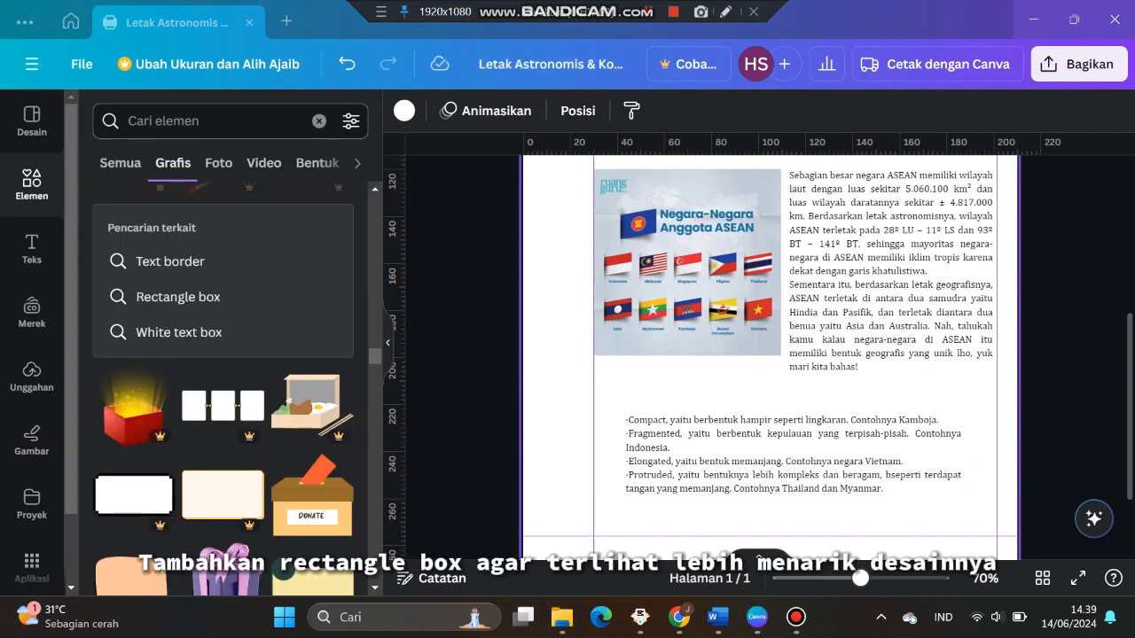
Search the elements for "rectangle box" and add the beige rounded rectangle frame
{"action": "left_click", "coordinate": [213, 122]}
{"action": "type", "text": "rectab"}
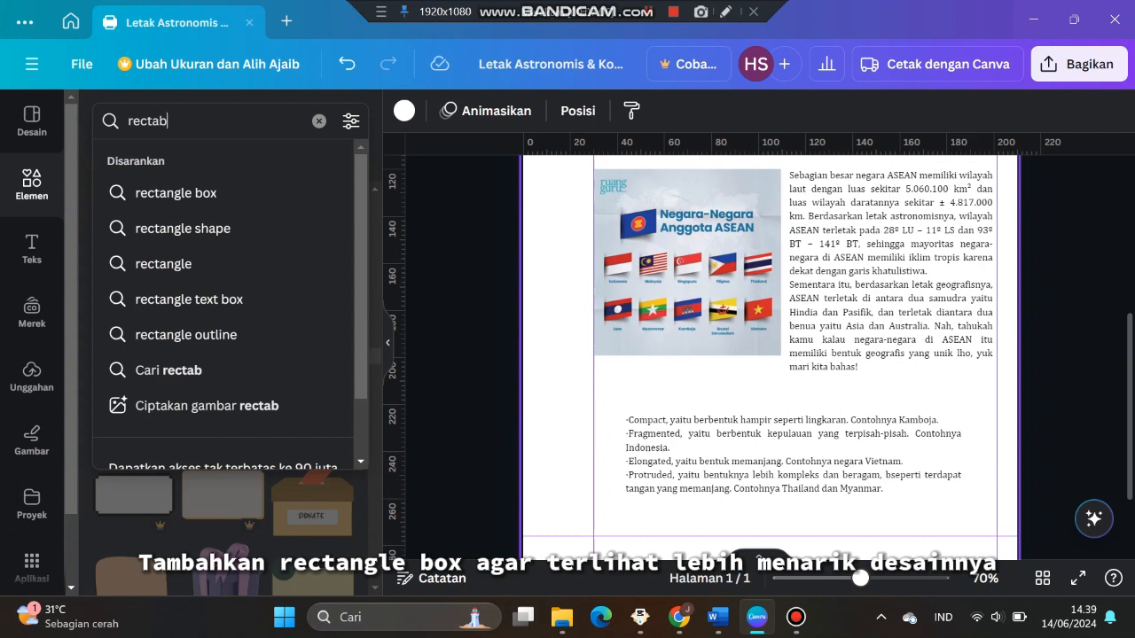
{"action": "key", "text": "BackSpace"}
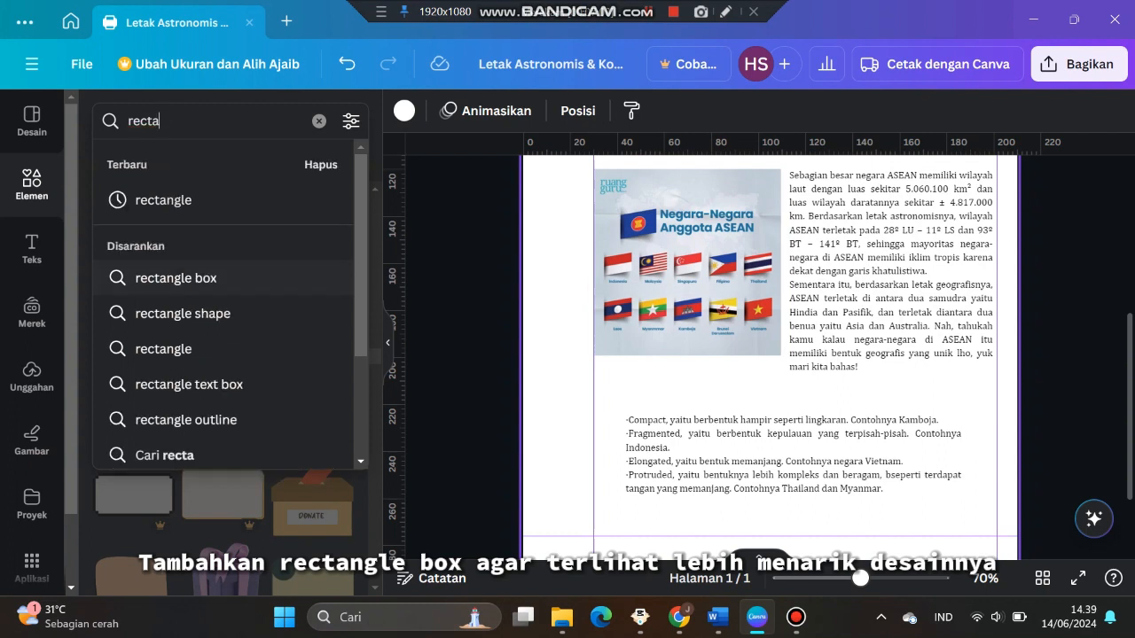
{"action": "left_click", "coordinate": [175, 277]}
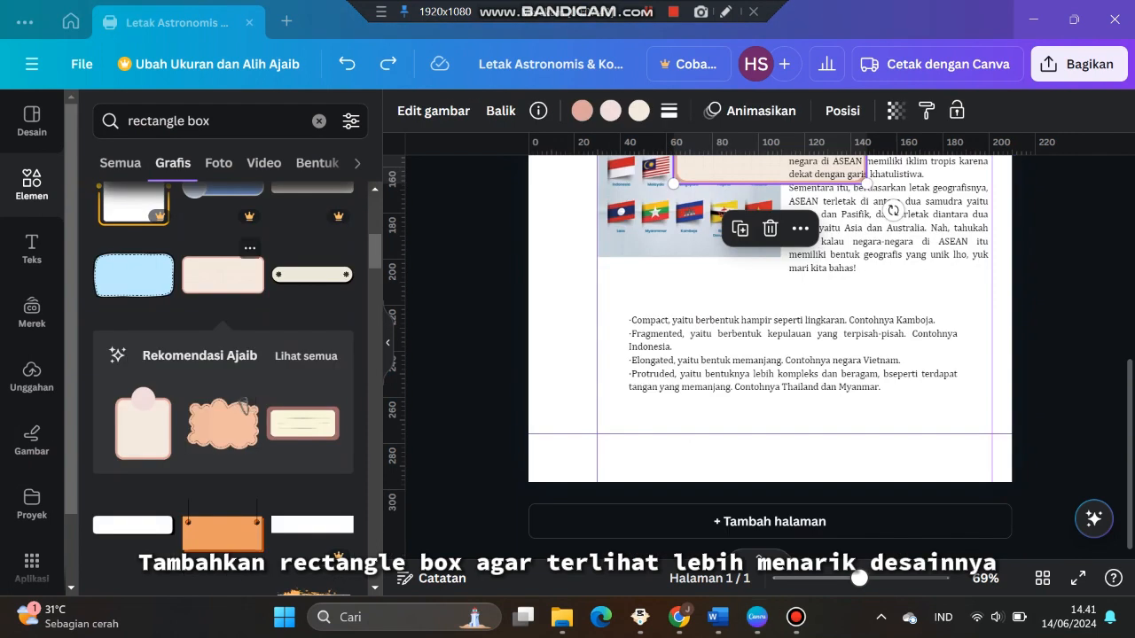
{"action": "left_click", "coordinate": [222, 274]}
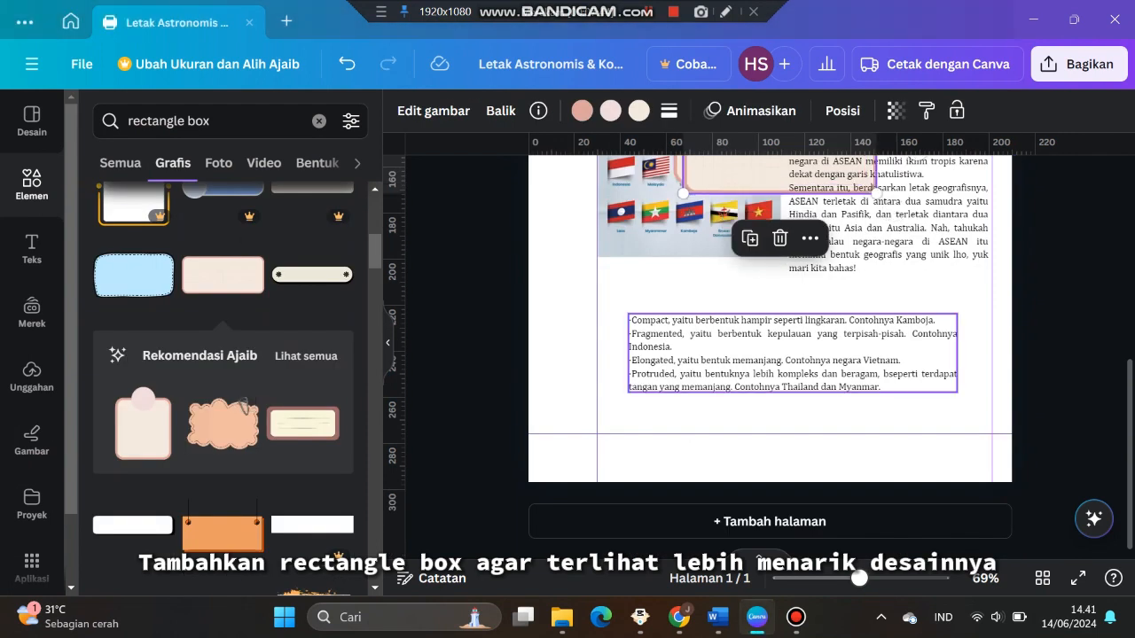
Move and resize the frame so it surrounds the bullet list
{"action": "scroll", "coordinate": [780, 319], "scroll_direction": "up", "scroll_amount": 1}
{"action": "left_click_drag", "start_coordinate": [779, 233], "coordinate": [724, 426]}
{"action": "left_click_drag", "start_coordinate": [820, 469], "coordinate": [945, 524]}
{"action": "mouse_move", "coordinate": [786, 453]}
{"action": "left_mouse_down"}
{"action": "mouse_move", "coordinate": [781, 440]}
{"action": "mouse_move", "coordinate": [792, 440]}
{"action": "left_mouse_up"}
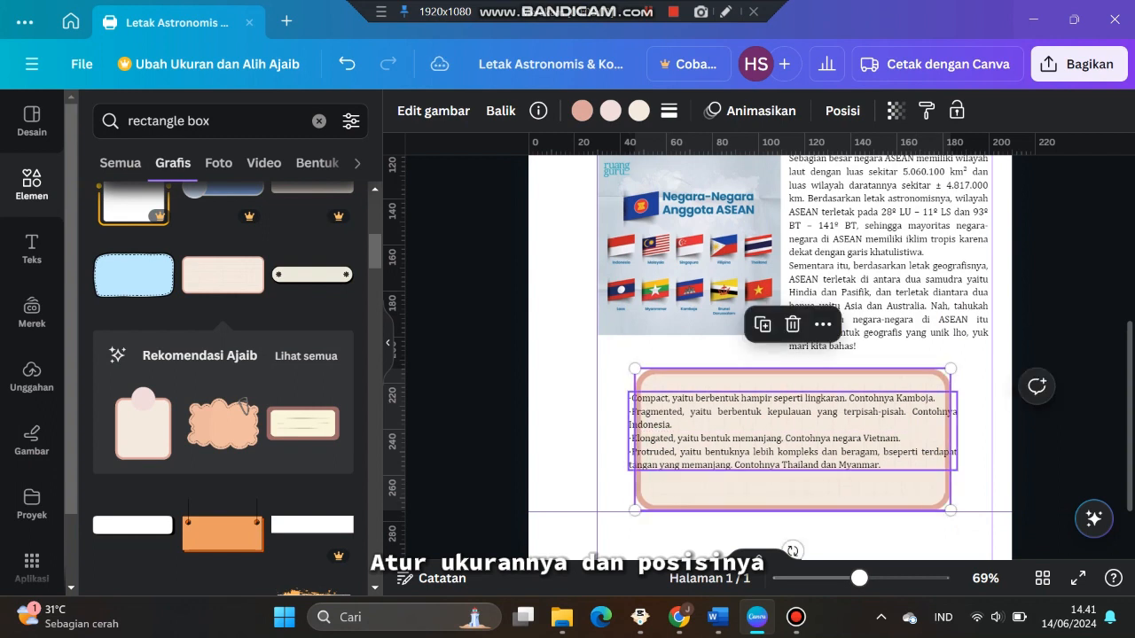
Narrow the bullet list text box so it fits inside the frame
{"action": "left_click", "coordinate": [793, 438]}
{"action": "left_click_drag", "start_coordinate": [957, 431], "coordinate": [927, 433]}
{"action": "left_click_drag", "start_coordinate": [780, 438], "coordinate": [798, 436]}
{"action": "left_click_drag", "start_coordinate": [945, 436], "coordinate": [933, 438]}
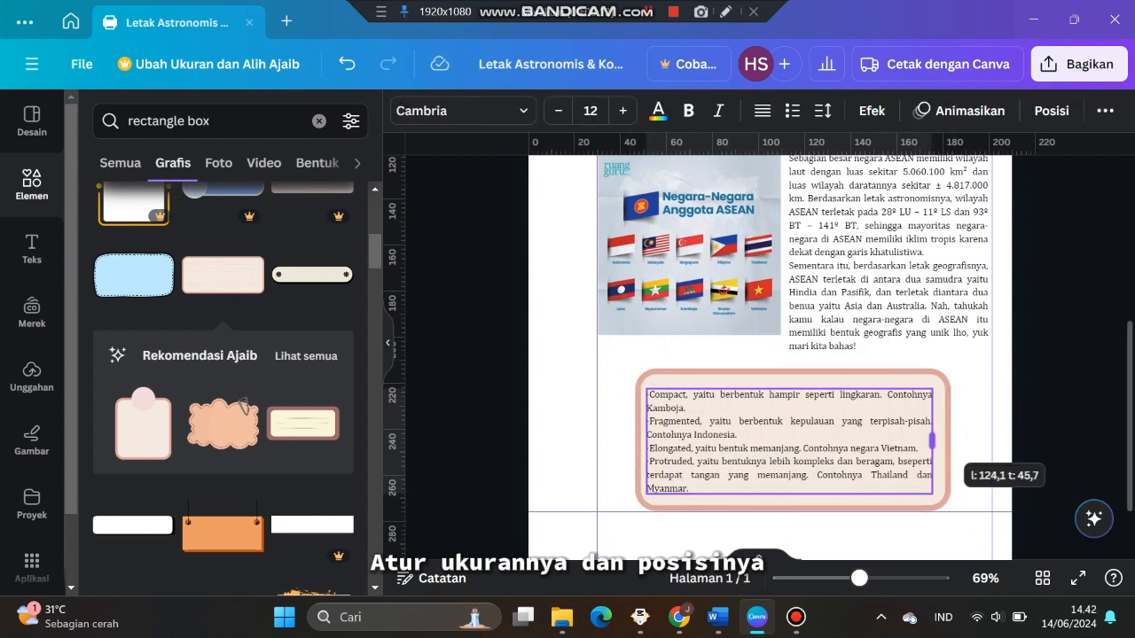
{"action": "left_click_drag", "start_coordinate": [789, 442], "coordinate": [793, 440]}
{"action": "left_click", "coordinate": [1036, 406]}
{"action": "scroll", "coordinate": [825, 426], "scroll_direction": "up", "scroll_amount": 1}
{"action": "scroll", "coordinate": [824, 426], "scroll_direction": "down", "scroll_amount": 2}
{"action": "scroll", "coordinate": [825, 426], "scroll_direction": "up", "scroll_amount": 1}
{"action": "scroll", "coordinate": [824, 426], "scroll_direction": "down", "scroll_amount": 1}
{"action": "left_click_drag", "start_coordinate": [975, 448], "coordinate": [862, 364]}
{"action": "left_click", "coordinate": [1046, 354]}
{"action": "scroll", "coordinate": [895, 231], "scroll_direction": "down", "scroll_amount": 1}
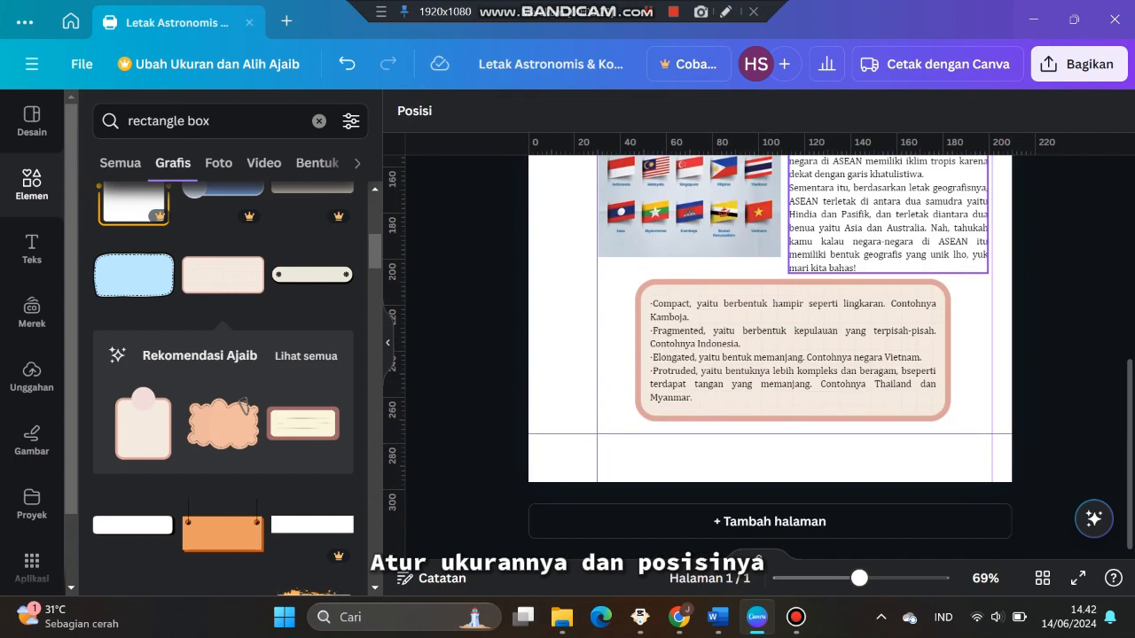
{"action": "scroll", "coordinate": [223, 373], "scroll_direction": "down", "scroll_amount": 12}
Search the elements for "estetik" and add the beige blob shape
{"action": "left_click_drag", "start_coordinate": [213, 121], "coordinate": [126, 122]}
{"action": "key", "text": "BackSpace"}
{"action": "type", "text": "estetik"}
{"action": "key", "text": "Return"}
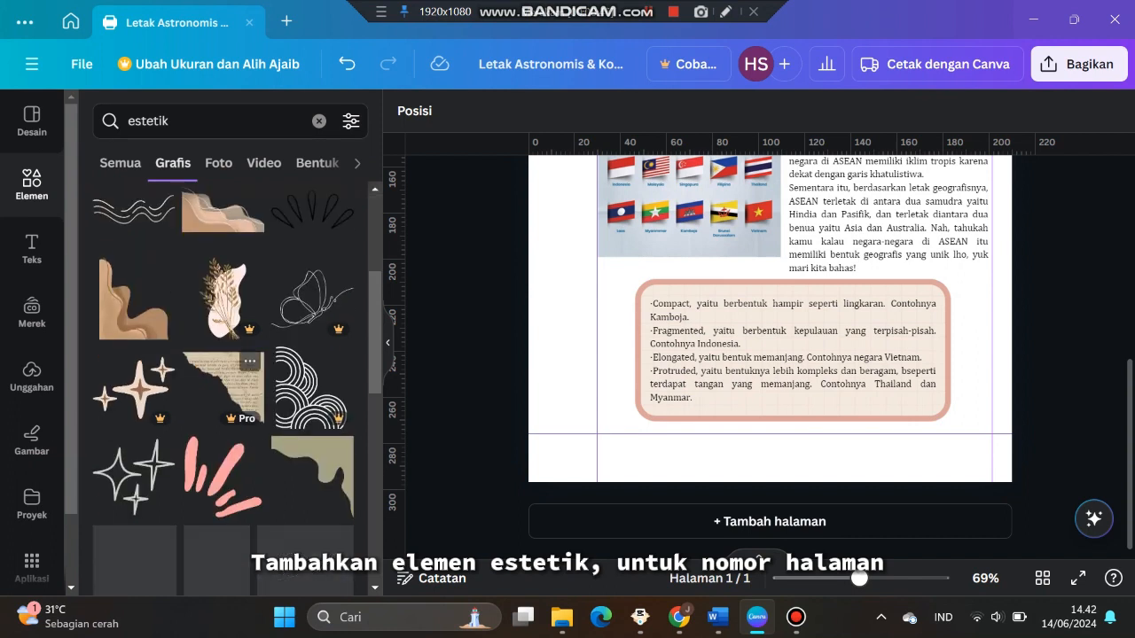
{"action": "scroll", "coordinate": [223, 390], "scroll_direction": "down", "scroll_amount": 6}
{"action": "left_click", "coordinate": [312, 334]}
Shrink the blob and place it centred at the bottom of the page
{"action": "left_click_drag", "start_coordinate": [769, 226], "coordinate": [642, 430]}
{"action": "left_click_drag", "start_coordinate": [738, 351], "coordinate": [788, 526]}
{"action": "scroll", "coordinate": [788, 445], "scroll_direction": "down", "scroll_amount": 2}
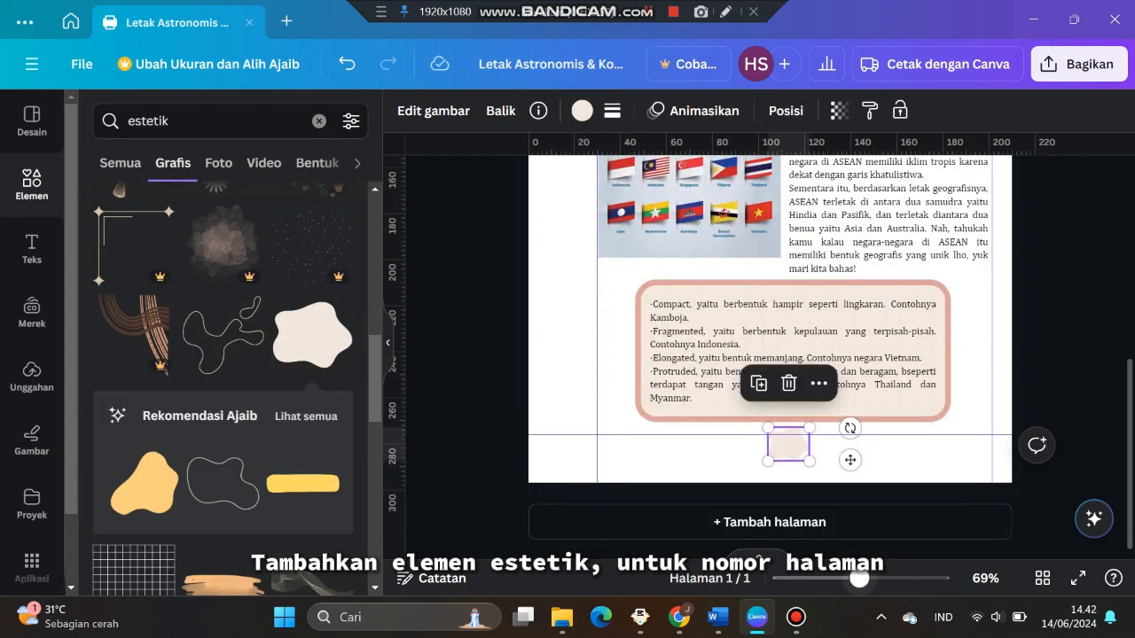
{"action": "scroll", "coordinate": [788, 445], "scroll_direction": "up", "scroll_amount": 4}
{"action": "scroll", "coordinate": [788, 445], "scroll_direction": "down", "scroll_amount": 3}
{"action": "left_click_drag", "start_coordinate": [810, 399], "coordinate": [810, 417]}
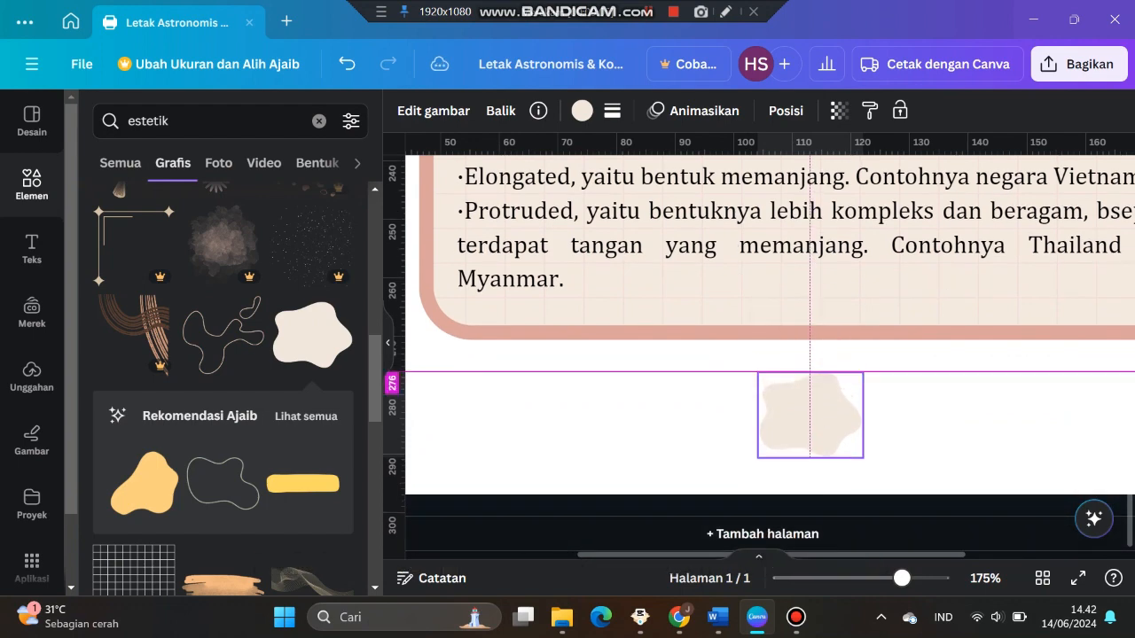
Duplicate the "A" section marker and drag the copy onto the blob at the page bottom
{"action": "scroll", "coordinate": [802, 404], "scroll_direction": "up", "scroll_amount": 12}
{"action": "scroll", "coordinate": [712, 336], "scroll_direction": "down", "scroll_amount": 3}
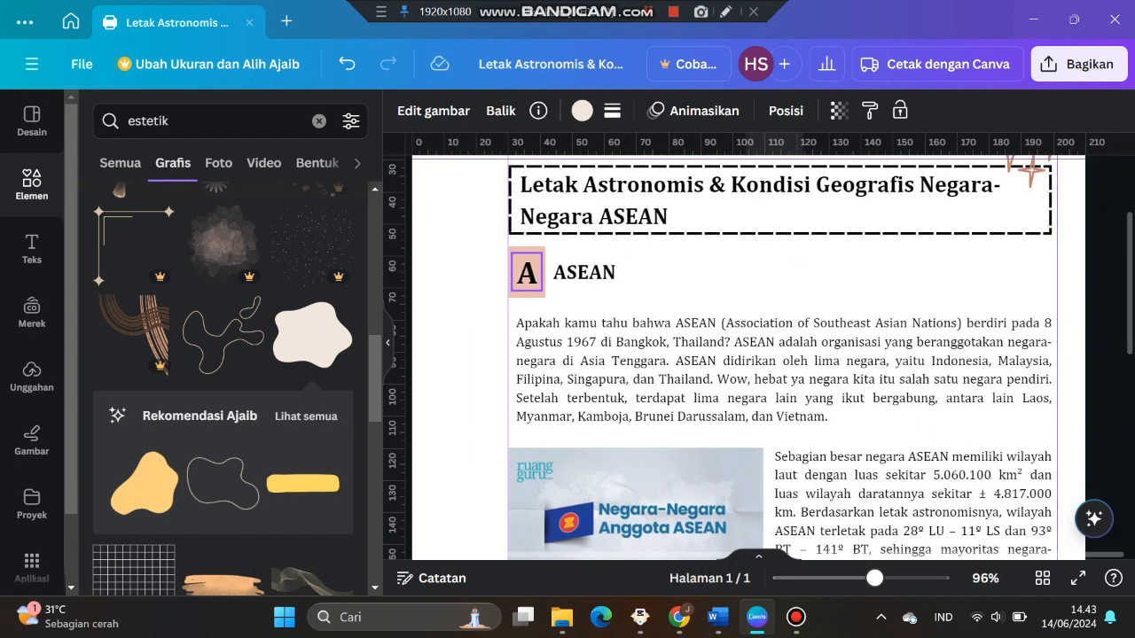
{"action": "left_click", "coordinate": [527, 271]}
{"action": "left_click", "coordinate": [572, 221]}
{"action": "left_click_drag", "start_coordinate": [540, 283], "coordinate": [580, 424]}
{"action": "scroll", "coordinate": [580, 423], "scroll_direction": "down", "scroll_amount": 2}
{"action": "left_click_drag", "start_coordinate": [581, 302], "coordinate": [454, 483]}
{"action": "scroll", "coordinate": [455, 483], "scroll_direction": "down", "scroll_amount": 3}
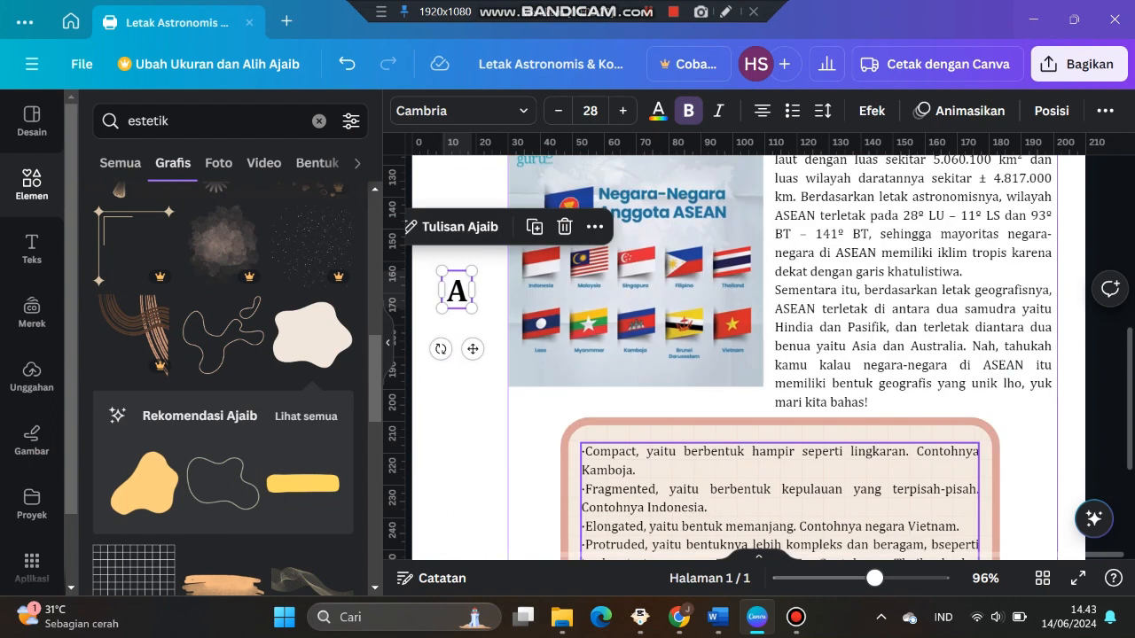
{"action": "left_click_drag", "start_coordinate": [471, 225], "coordinate": [542, 458]}
{"action": "scroll", "coordinate": [543, 458], "scroll_direction": "down", "scroll_amount": 2}
{"action": "left_click_drag", "start_coordinate": [542, 312], "coordinate": [789, 434]}
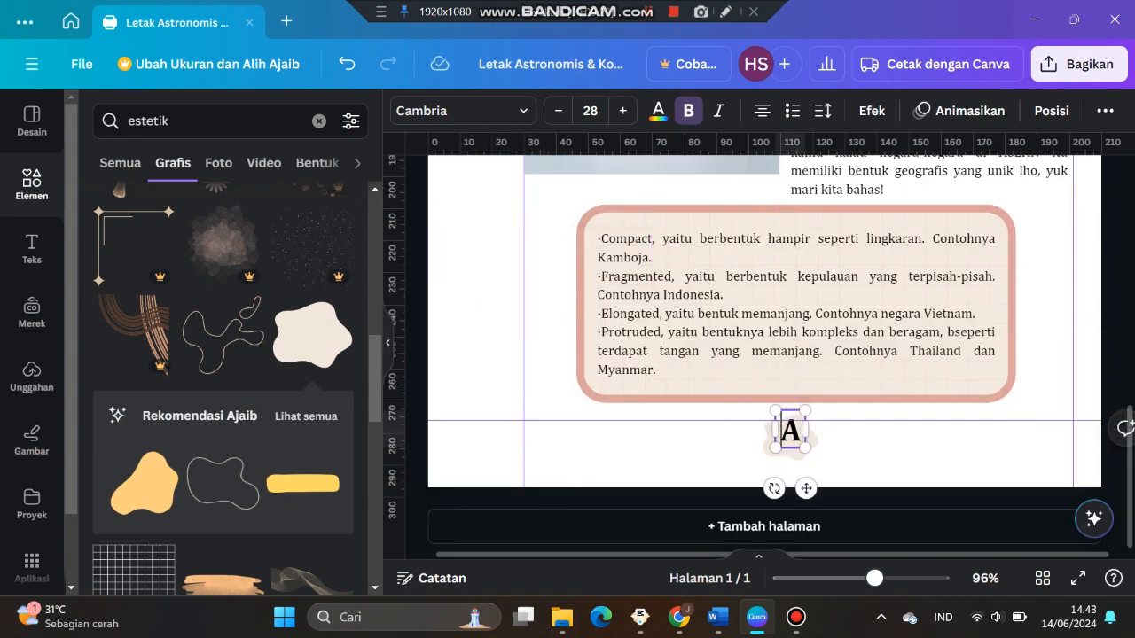
Make the copied marker the page number 1 with font size 20
{"action": "left_click", "coordinate": [589, 110]}
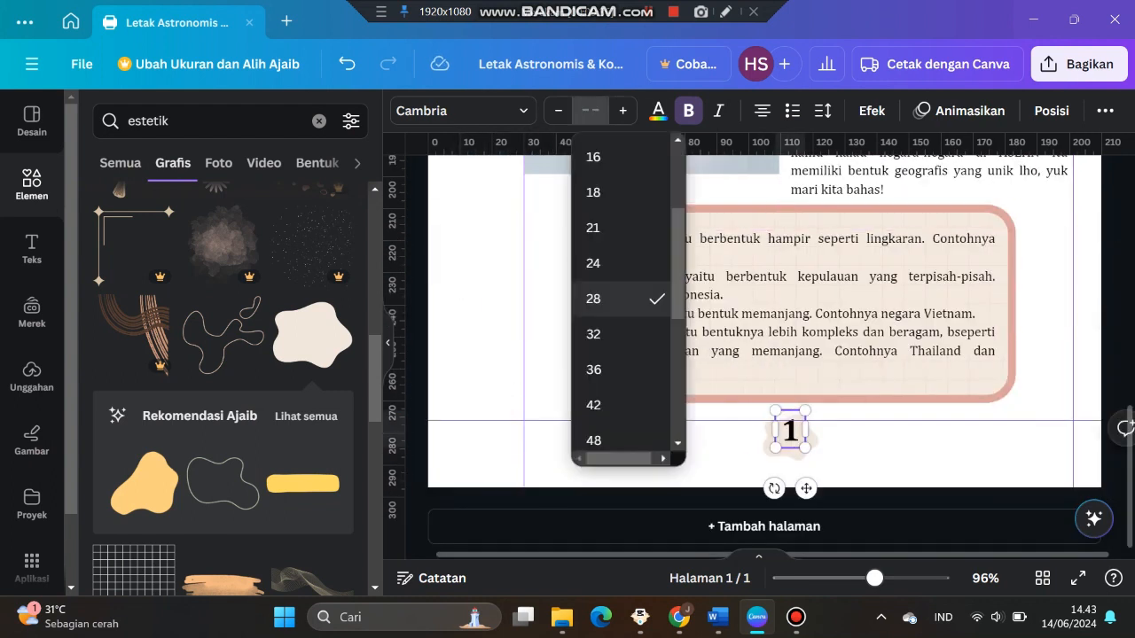
{"action": "key", "text": "Return"}
{"action": "scroll", "coordinate": [792, 332], "scroll_direction": "up", "scroll_amount": 2}
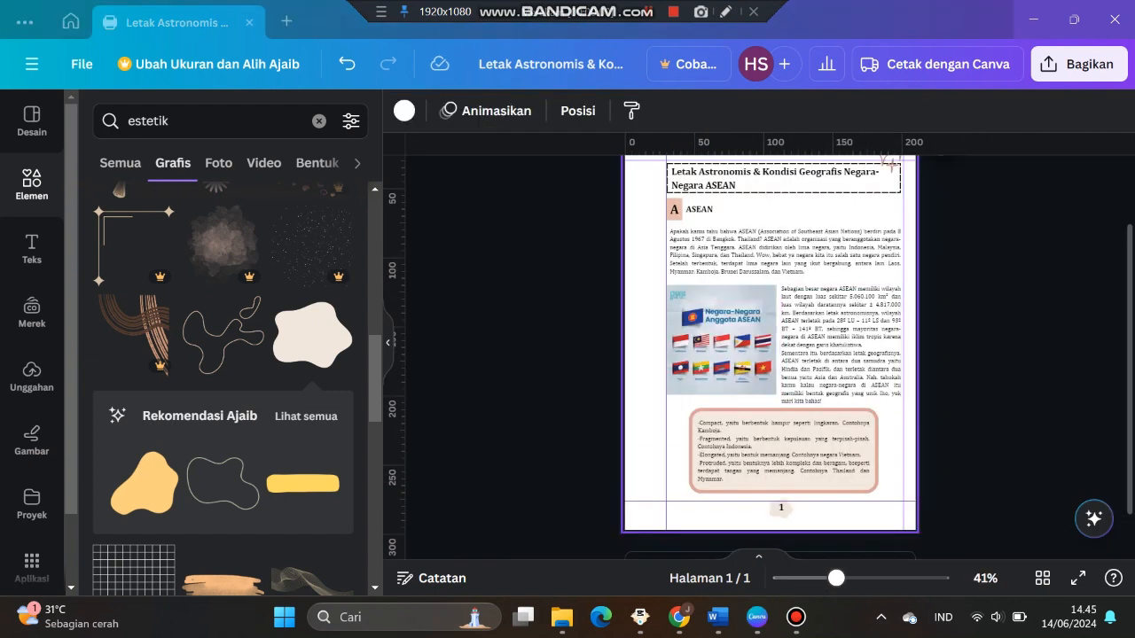
{"action": "scroll", "coordinate": [770, 354], "scroll_direction": "up", "scroll_amount": 1}
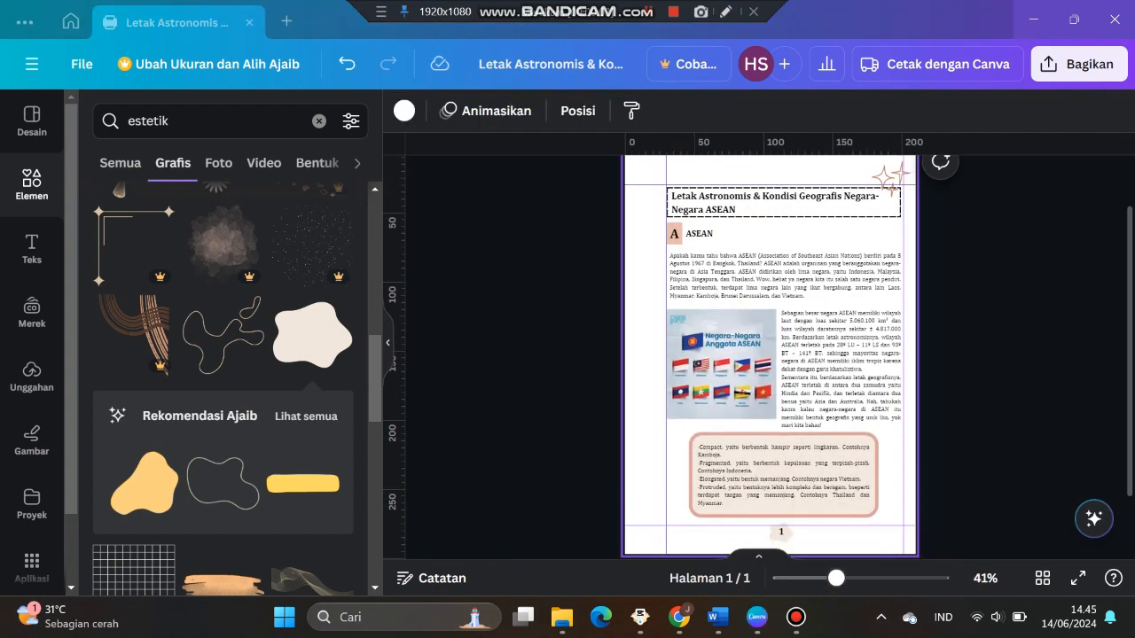
Add the orange arch graphic from the elements and place it in the page's bottom-left corner
{"action": "scroll", "coordinate": [223, 354], "scroll_direction": "down", "scroll_amount": 8}
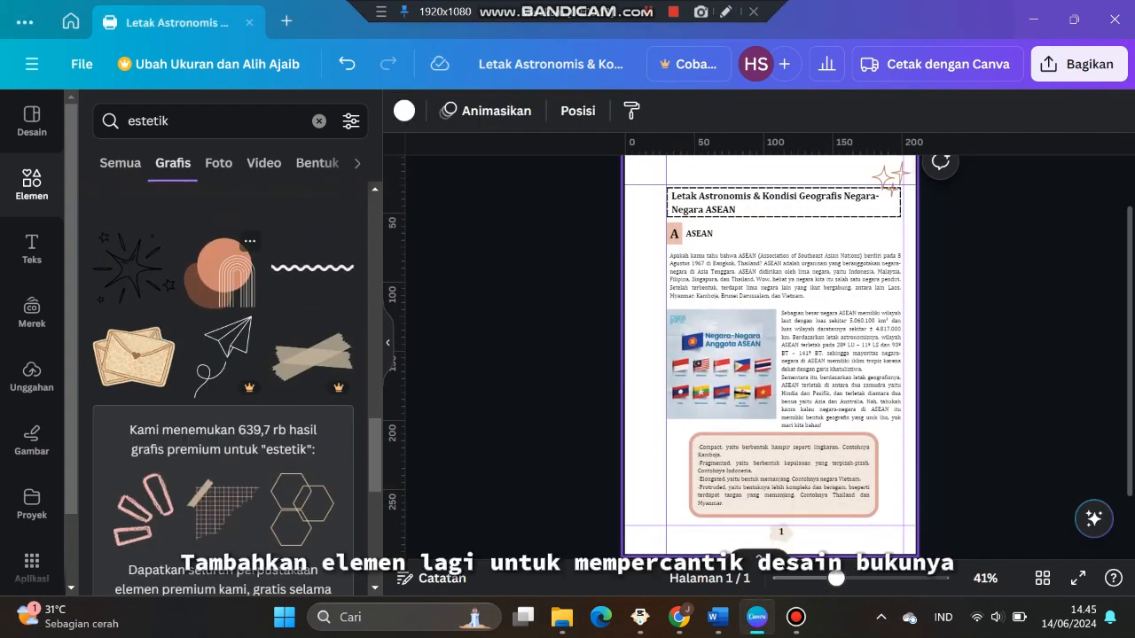
{"action": "left_click", "coordinate": [224, 272]}
{"action": "left_click_drag", "start_coordinate": [770, 286], "coordinate": [663, 484]}
{"action": "scroll", "coordinate": [665, 484], "scroll_direction": "up", "scroll_amount": 3}
{"action": "left_click_drag", "start_coordinate": [688, 258], "coordinate": [588, 362]}
{"action": "left_click_drag", "start_coordinate": [544, 415], "coordinate": [589, 431]}
{"action": "key", "text": "Escape"}
Duplicate the first page to create a second page of the handout
{"action": "scroll", "coordinate": [769, 355], "scroll_direction": "up", "scroll_amount": 3}
{"action": "scroll", "coordinate": [770, 354], "scroll_direction": "down", "scroll_amount": 4}
{"action": "scroll", "coordinate": [769, 355], "scroll_direction": "up", "scroll_amount": 4}
{"action": "scroll", "coordinate": [770, 354], "scroll_direction": "down", "scroll_amount": 4}
{"action": "scroll", "coordinate": [770, 355], "scroll_direction": "up", "scroll_amount": 6}
{"action": "left_click", "coordinate": [972, 189]}
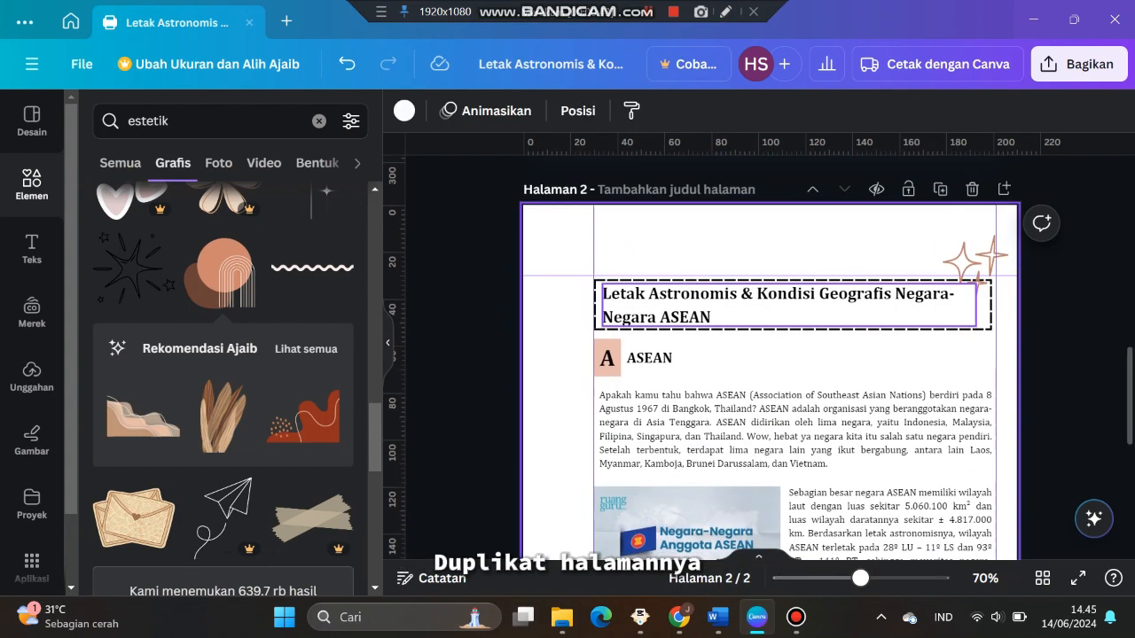
Delete the framed title from the top of page 2
{"action": "scroll", "coordinate": [770, 354], "scroll_direction": "down", "scroll_amount": 3}
{"action": "scroll", "coordinate": [770, 355], "scroll_direction": "up", "scroll_amount": 2}
{"action": "left_click_drag", "start_coordinate": [503, 233], "coordinate": [665, 284]}
{"action": "key", "text": "Delete"}
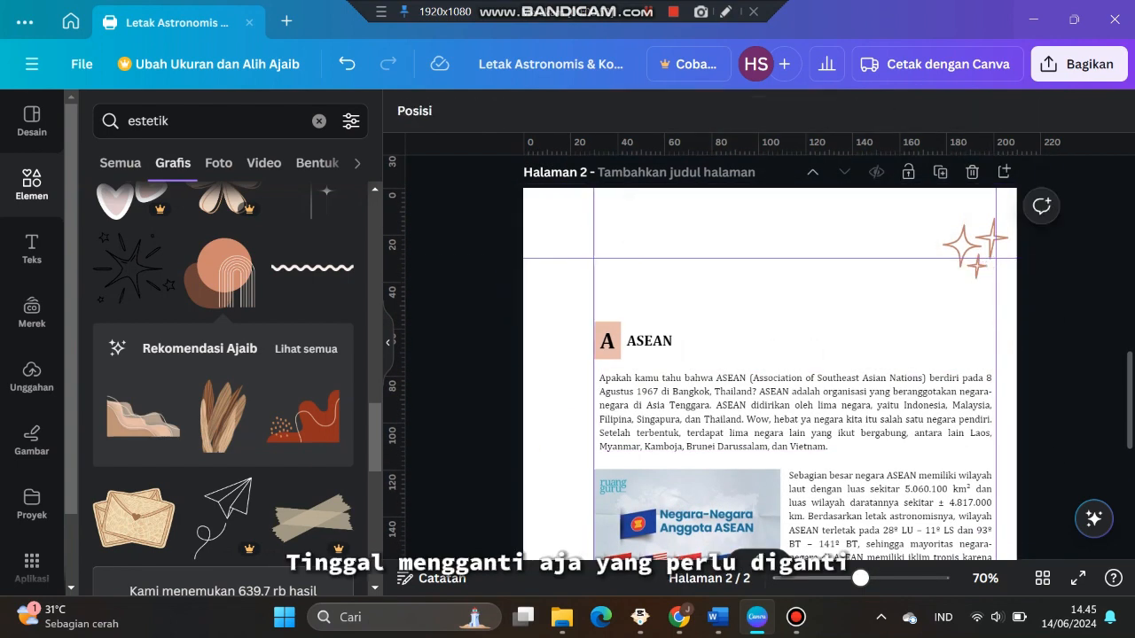
Move the section marker and its heading up to the top of page 2
{"action": "key", "text": "alt+Tab"}
{"action": "scroll", "coordinate": [567, 355], "scroll_direction": "down", "scroll_amount": 1}
{"action": "key", "text": "alt+Tab"}
{"action": "left_click_drag", "start_coordinate": [497, 313], "coordinate": [669, 354]}
{"action": "left_click_drag", "start_coordinate": [654, 342], "coordinate": [653, 281]}
{"action": "left_click", "coordinate": [736, 310]}
Change the marker letter to B and replace the heading with "Kondisi Geografis Negara-Negara di ASEAN" from the Word document
{"action": "double_click", "coordinate": [607, 280]}
{"action": "type", "text": "B"}
{"action": "left_click", "coordinate": [651, 280]}
{"action": "key", "text": "alt+Tab"}
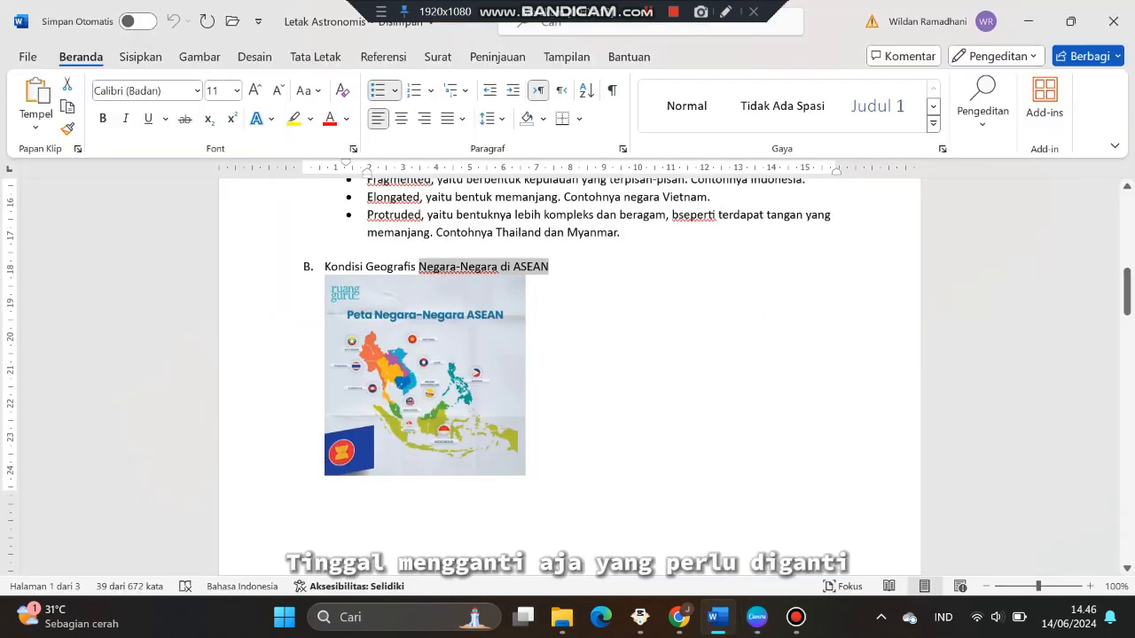
{"action": "key", "text": "alt+Tab"}
{"action": "left_click", "coordinate": [681, 358]}
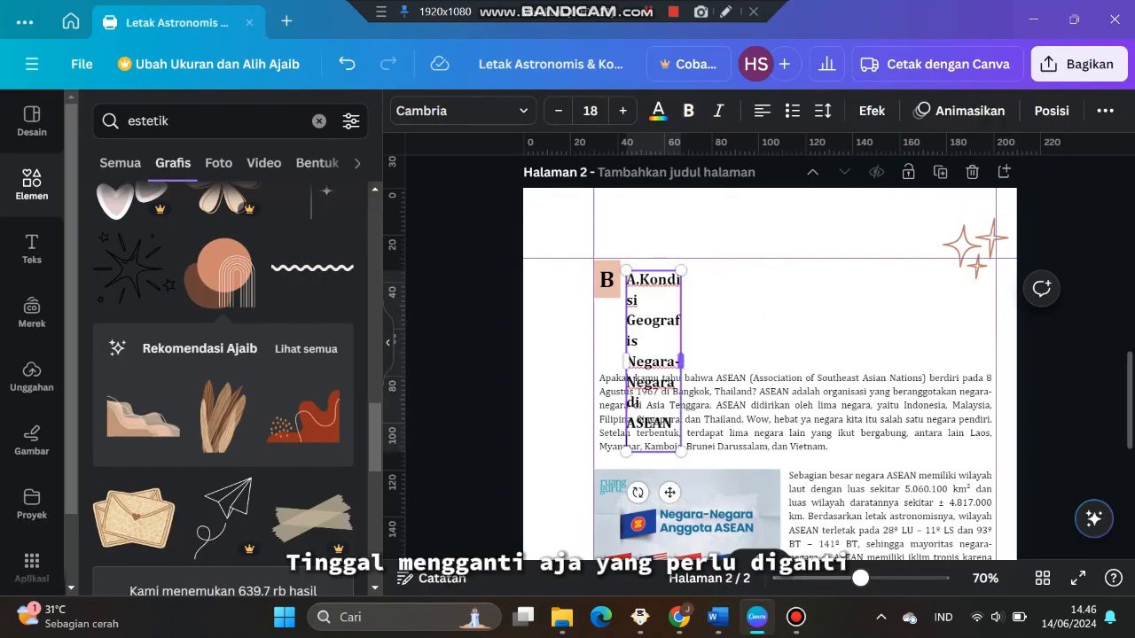
{"action": "left_click", "coordinate": [709, 337]}
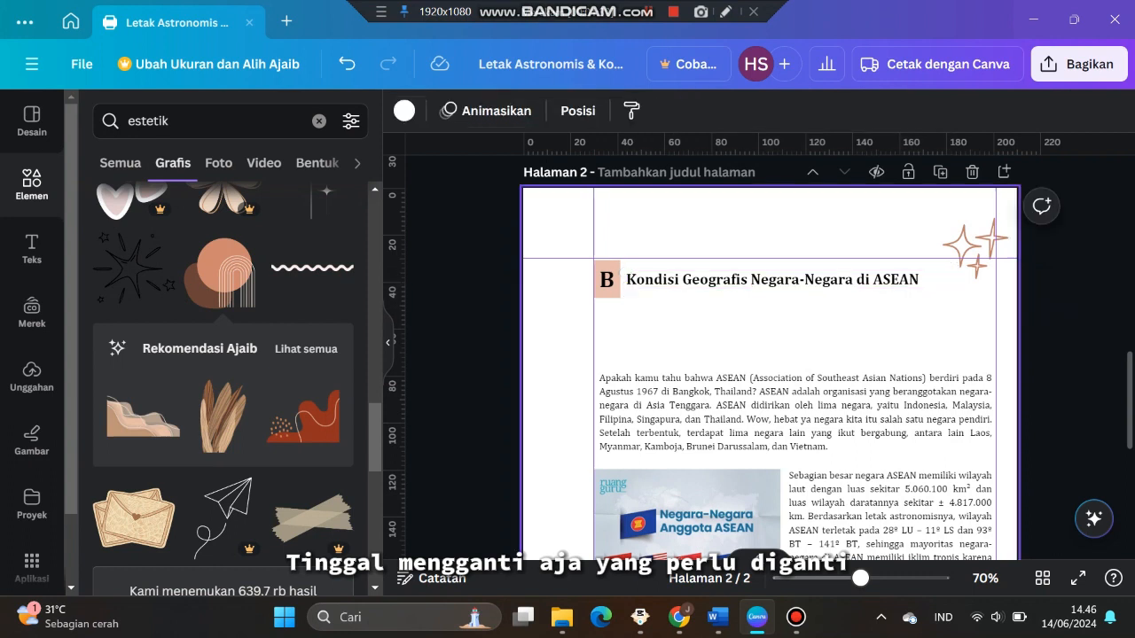
Copy the ASEAN map image from the Word document
{"action": "scroll", "coordinate": [709, 337], "scroll_direction": "down", "scroll_amount": 1}
{"action": "key", "text": "alt+Tab"}
{"action": "scroll", "coordinate": [457, 390], "scroll_direction": "down", "scroll_amount": 2}
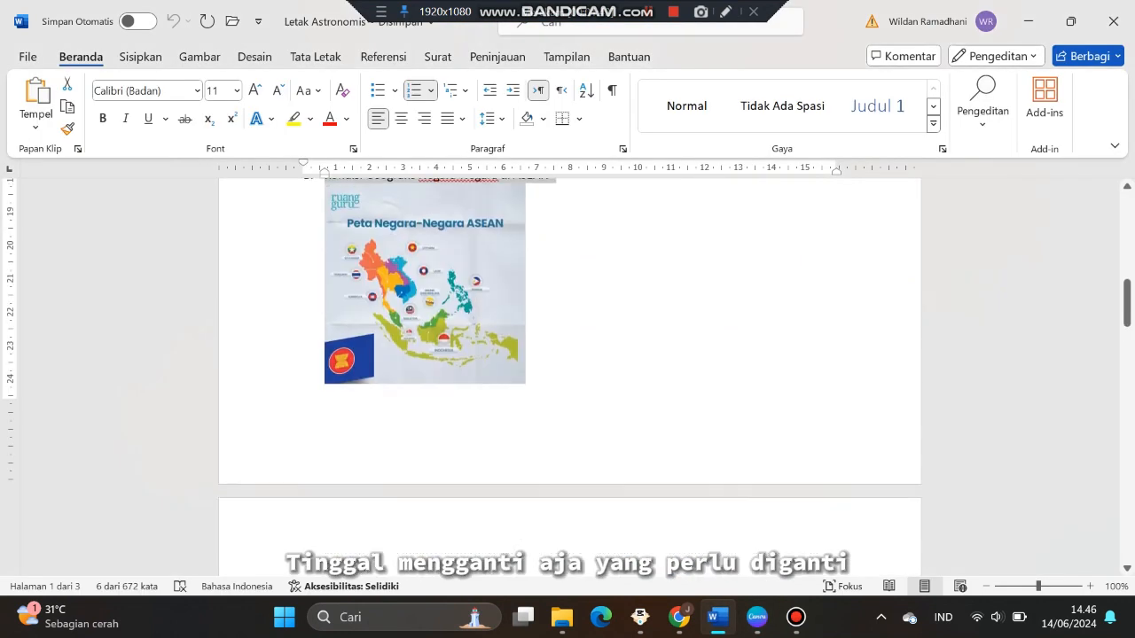
{"action": "scroll", "coordinate": [457, 390], "scroll_direction": "up", "scroll_amount": 3}
{"action": "left_click", "coordinate": [457, 394]}
{"action": "right_click", "coordinate": [457, 395]}
{"action": "left_click", "coordinate": [497, 209]}
{"action": "key", "text": "alt+Tab"}
Delete the old ASEAN image and the introductory paragraph on page 2
{"action": "left_click", "coordinate": [687, 461]}
{"action": "key", "text": "Delete"}
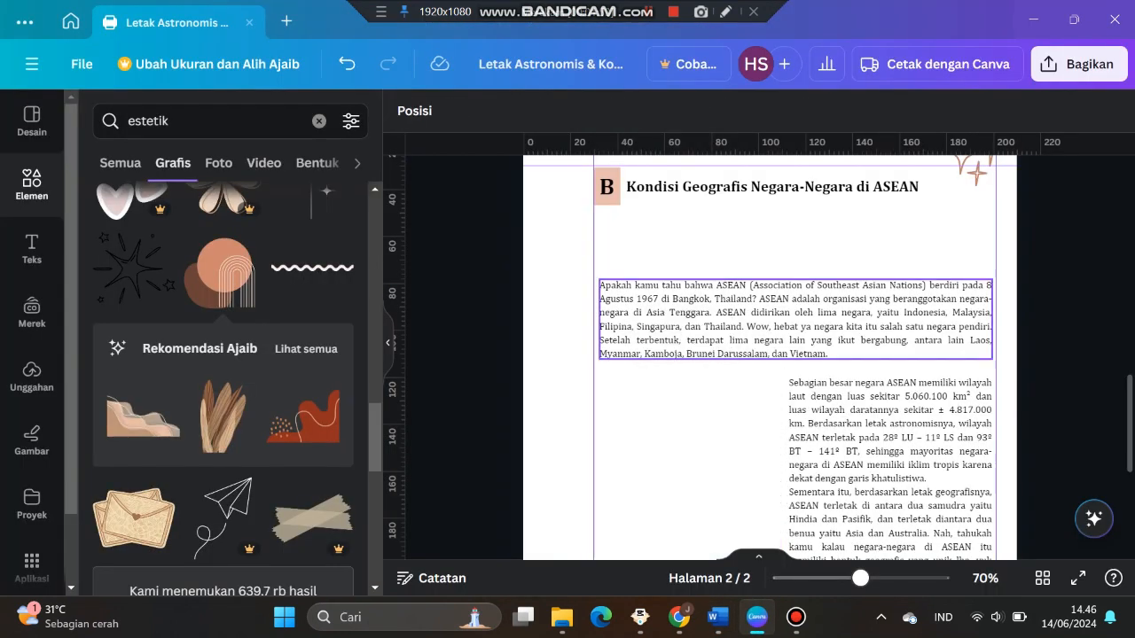
{"action": "left_click", "coordinate": [701, 323]}
{"action": "key", "text": "Delete"}
Paste the map image below the B heading and resize it to fit the page width
{"action": "right_click", "coordinate": [623, 258]}
{"action": "left_click", "coordinate": [681, 353]}
{"action": "left_click_drag", "start_coordinate": [718, 382], "coordinate": [741, 293]}
{"action": "mouse_move", "coordinate": [763, 358]}
{"action": "left_mouse_down"}
{"action": "mouse_move", "coordinate": [757, 349]}
{"action": "mouse_move", "coordinate": [747, 366]}
{"action": "left_mouse_up"}
{"action": "scroll", "coordinate": [757, 349], "scroll_direction": "down", "scroll_amount": 1}
{"action": "scroll", "coordinate": [757, 354], "scroll_direction": "up", "scroll_amount": 1}
{"action": "scroll", "coordinate": [748, 366], "scroll_direction": "down", "scroll_amount": 3}
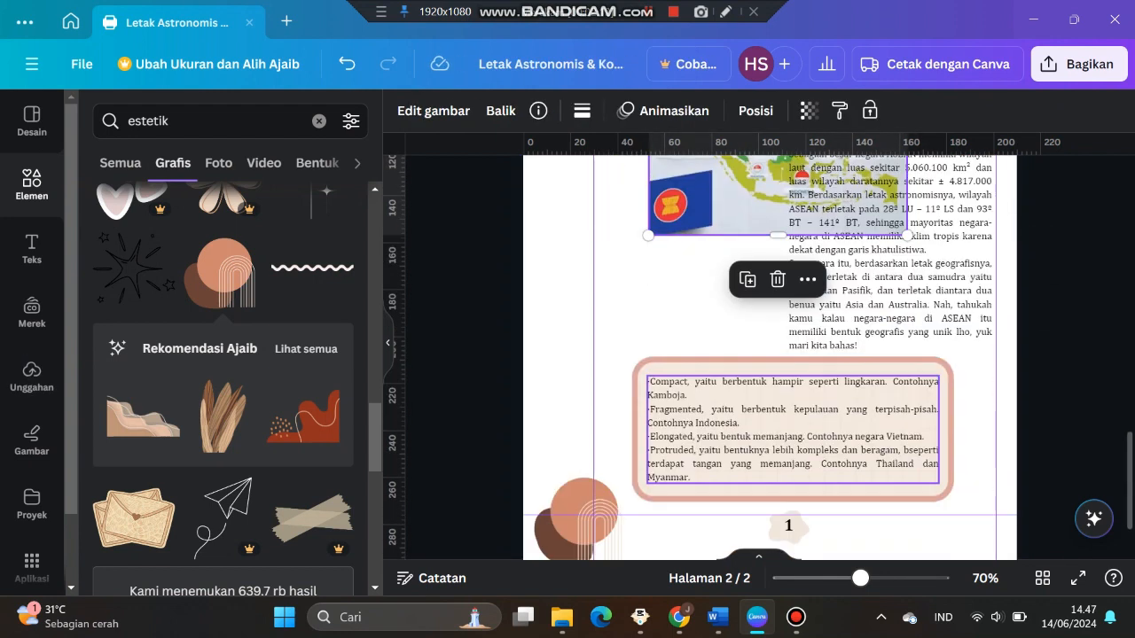
Delete the framed bullet-list box from page 2
{"action": "left_click", "coordinate": [888, 282]}
{"action": "left_click_drag", "start_coordinate": [507, 461], "coordinate": [709, 408]}
{"action": "key", "text": "Delete"}
Move the remaining paragraph below the map image and widen it across the page
{"action": "left_click_drag", "start_coordinate": [888, 257], "coordinate": [696, 365]}
{"action": "left_click_drag", "start_coordinate": [800, 356], "coordinate": [976, 361]}
{"action": "left_click", "coordinate": [718, 617]}
{"action": "scroll", "coordinate": [673, 372], "scroll_direction": "down", "scroll_amount": 3}
{"action": "left_click", "coordinate": [757, 617]}
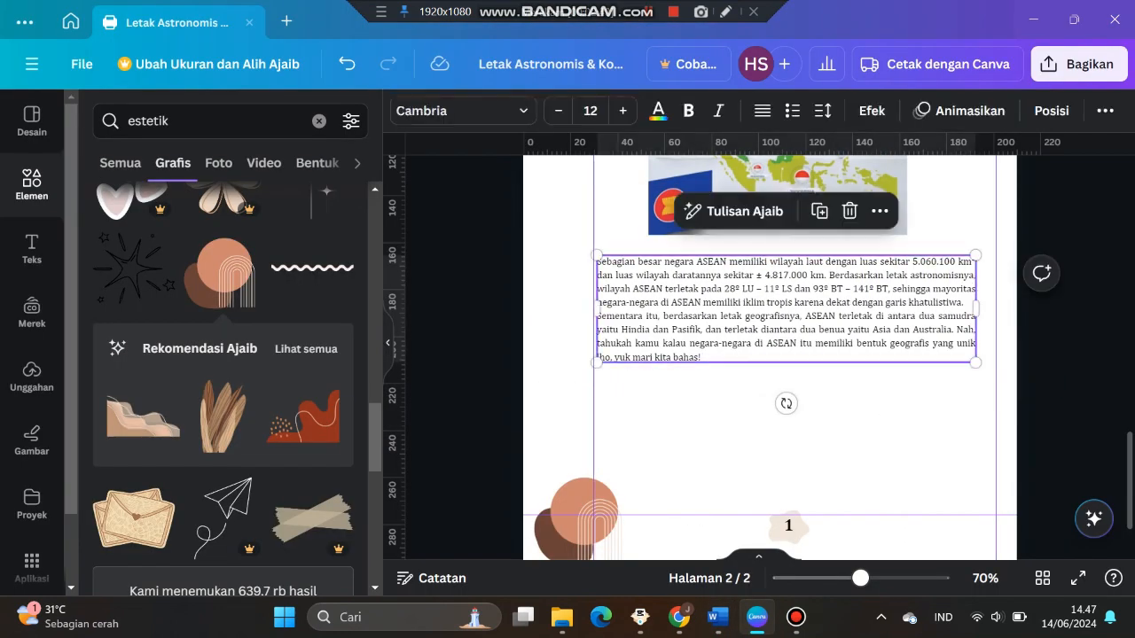
Copy the B section heading and paste the copy between the map image and the paragraph
{"action": "scroll", "coordinate": [882, 371], "scroll_direction": "up", "scroll_amount": 5}
{"action": "left_click", "coordinate": [607, 299]}
{"action": "left_click", "coordinate": [640, 299]}
{"action": "left_click", "coordinate": [605, 299], "text": "shift"}
{"action": "right_click", "coordinate": [604, 298]}
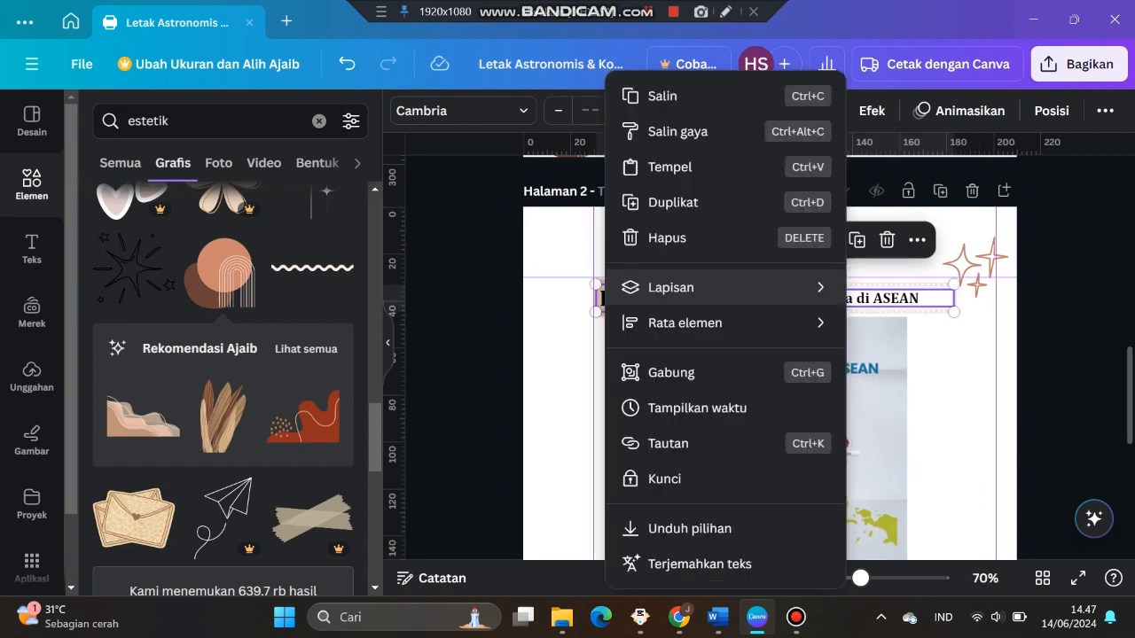
{"action": "left_click", "coordinate": [667, 96]}
{"action": "scroll", "coordinate": [660, 310], "scroll_direction": "down", "scroll_amount": 5}
{"action": "right_click", "coordinate": [654, 315]}
{"action": "left_click", "coordinate": [693, 412]}
{"action": "left_click_drag", "start_coordinate": [634, 345], "coordinate": [653, 281]}
Change the copied marker to 1 and its heading text to Indonesia
{"action": "double_click", "coordinate": [608, 281]}
{"action": "type", "text": "1"}
{"action": "double_click", "coordinate": [691, 281]}
{"action": "type", "text": "Ind"}
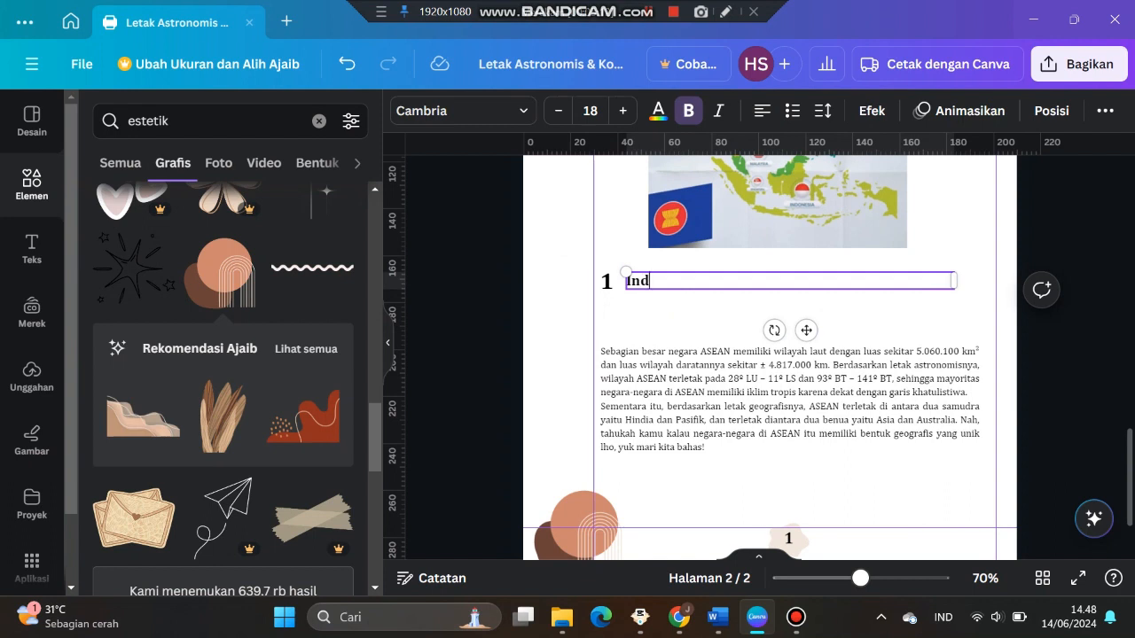
Add a circle shape and fit it behind the number 1 marker
{"action": "left_click", "coordinate": [319, 121]}
{"action": "left_click", "coordinate": [350, 377]}
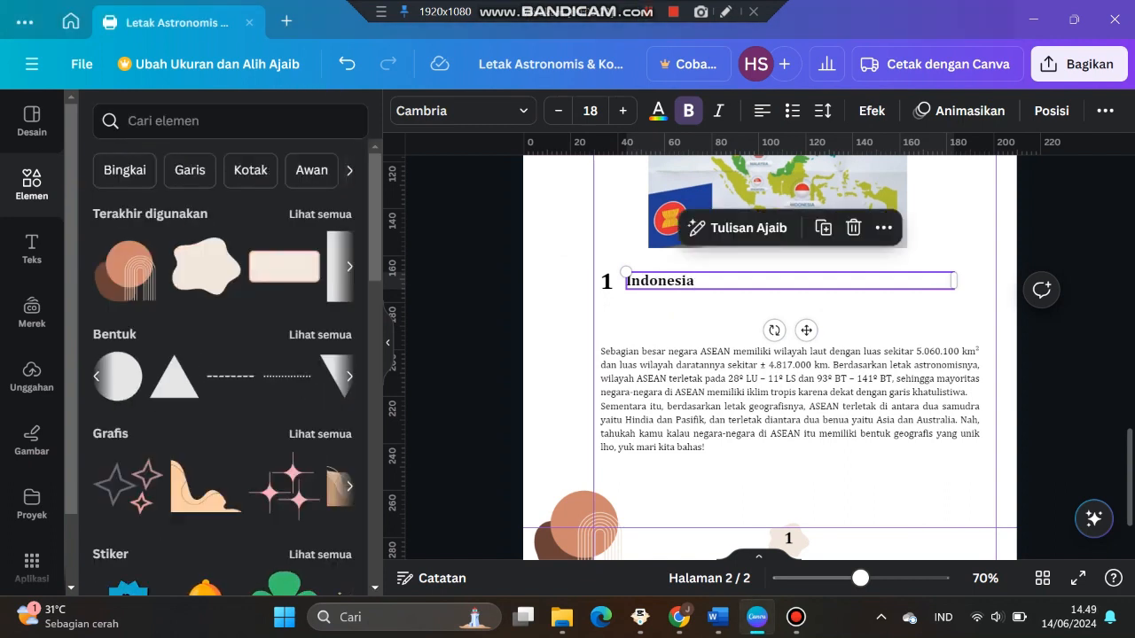
{"action": "left_click", "coordinate": [129, 366]}
{"action": "key", "text": "Escape"}
{"action": "scroll", "coordinate": [780, 306], "scroll_direction": "down", "scroll_amount": 2}
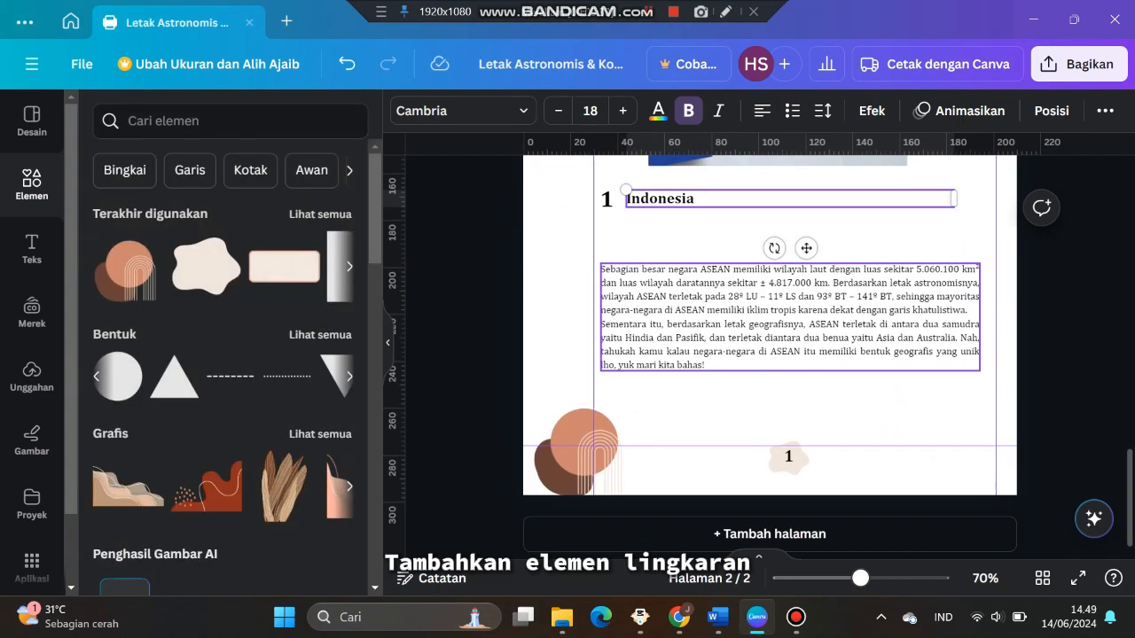
{"action": "scroll", "coordinate": [780, 306], "scroll_direction": "up", "scroll_amount": 1}
{"action": "left_click", "coordinate": [118, 377]}
{"action": "left_click_drag", "start_coordinate": [770, 223], "coordinate": [692, 314]}
{"action": "scroll", "coordinate": [687, 294], "scroll_direction": "up", "scroll_amount": 3}
{"action": "left_click_drag", "start_coordinate": [764, 388], "coordinate": [636, 285]}
{"action": "left_click_drag", "start_coordinate": [635, 198], "coordinate": [618, 215]}
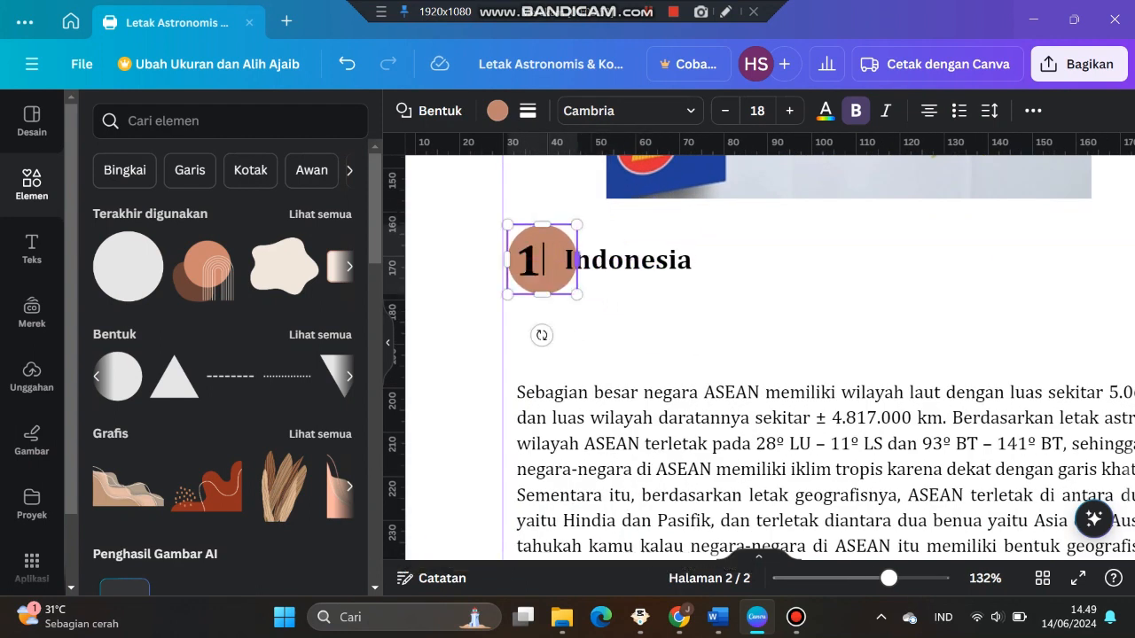
Realign the number 1 and the Indonesia heading with the circle
{"action": "left_click", "coordinate": [551, 306]}
{"action": "left_click_drag", "start_coordinate": [527, 260], "coordinate": [537, 257]}
{"action": "left_click_drag", "start_coordinate": [629, 259], "coordinate": [647, 256]}
{"action": "left_click", "coordinate": [672, 326]}
{"action": "scroll", "coordinate": [672, 331], "scroll_direction": "down", "scroll_amount": 3}
Add a square shape and stretch it into a rectangle around the paragraph below the Indonesia heading
{"action": "key", "text": "alt+Tab"}
{"action": "scroll", "coordinate": [567, 390], "scroll_direction": "down", "scroll_amount": 1}
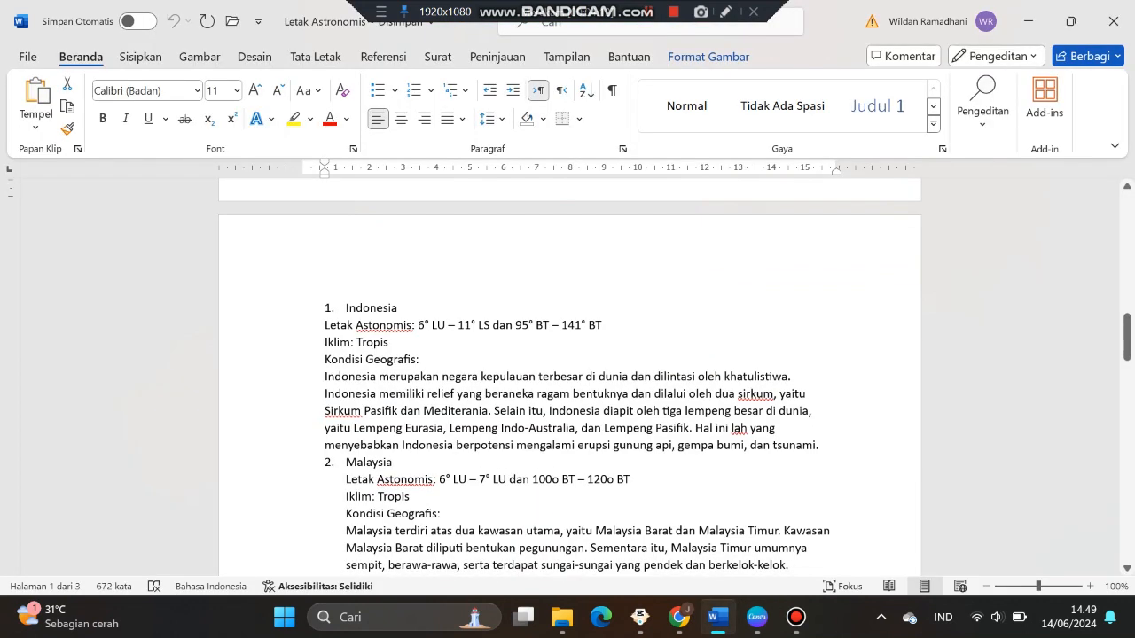
{"action": "key", "text": "alt+Tab"}
{"action": "scroll", "coordinate": [769, 426], "scroll_direction": "up", "scroll_amount": 1}
{"action": "scroll", "coordinate": [769, 425], "scroll_direction": "down", "scroll_amount": 1}
{"action": "left_click", "coordinate": [319, 335]}
{"action": "scroll", "coordinate": [133, 332], "scroll_direction": "down", "scroll_amount": 3}
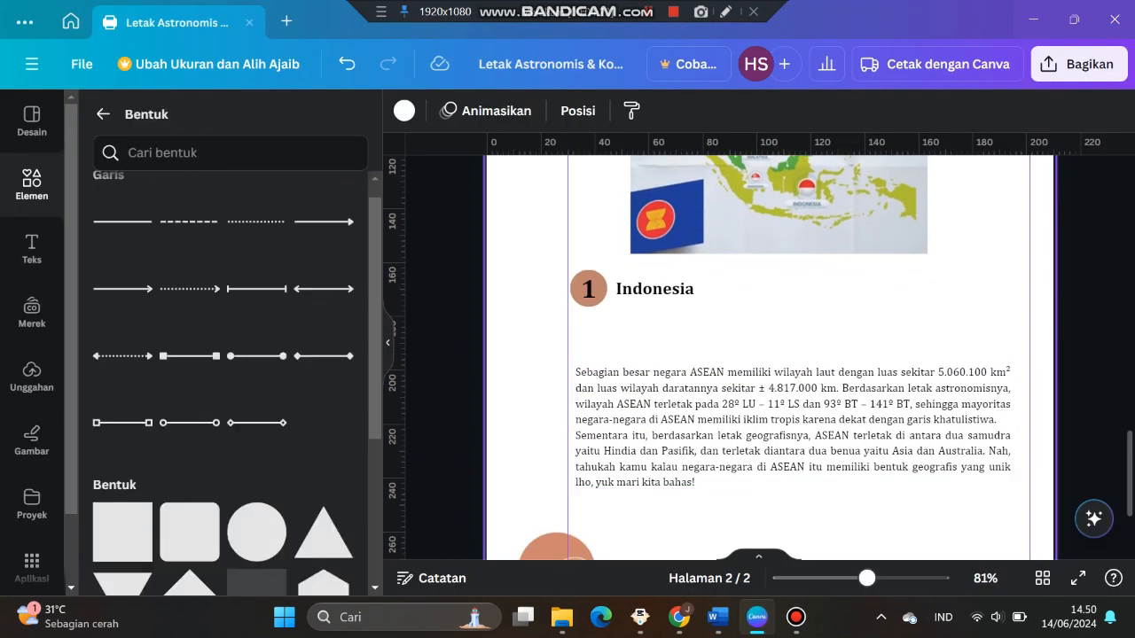
{"action": "left_click", "coordinate": [122, 323]}
{"action": "left_click_drag", "start_coordinate": [769, 232], "coordinate": [654, 403]}
{"action": "left_click_drag", "start_coordinate": [738, 404], "coordinate": [1029, 405]}
Give the rectangle a transparent fill and a dashed border in colour #bf846e
{"action": "left_click", "coordinate": [498, 111]}
{"action": "left_click", "coordinate": [143, 218]}
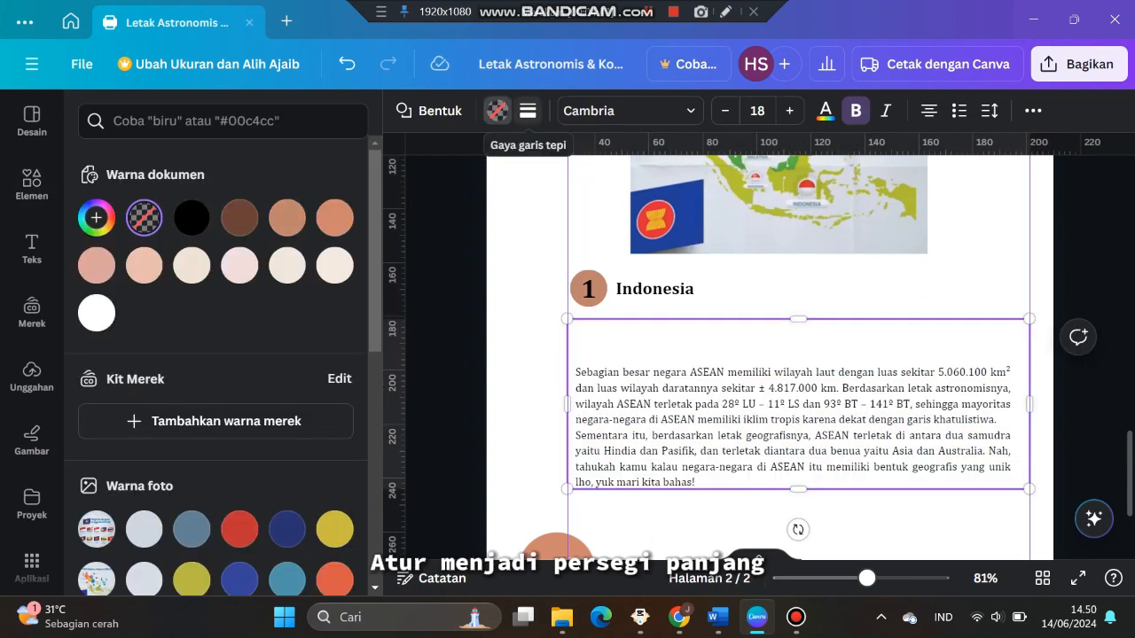
{"action": "left_click", "coordinate": [528, 110]}
{"action": "left_click", "coordinate": [723, 164]}
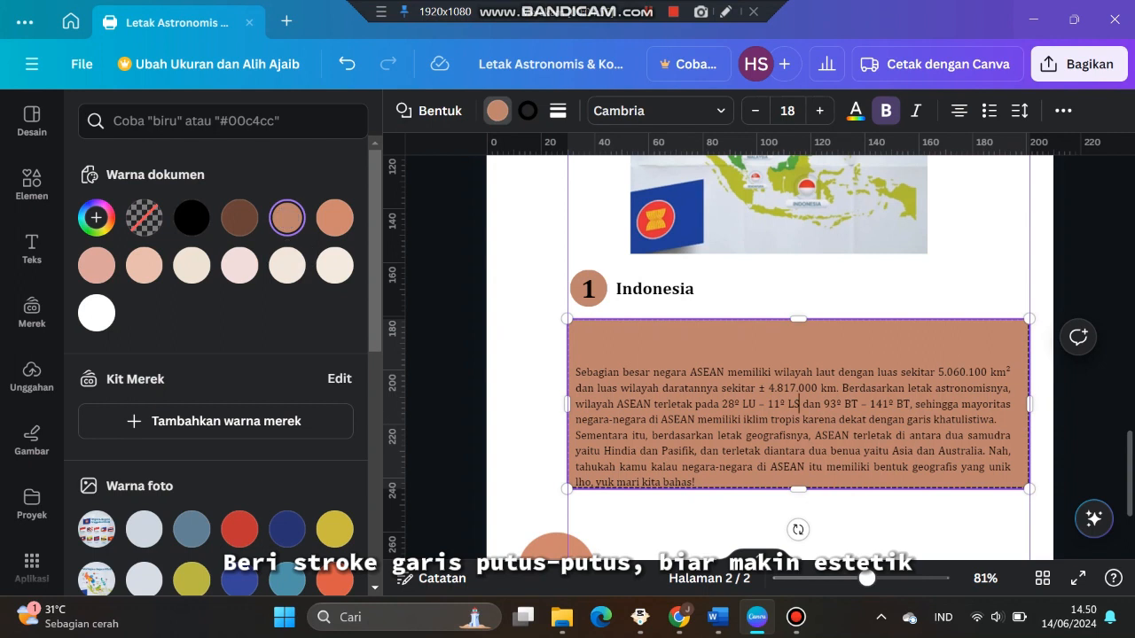
{"action": "left_click", "coordinate": [143, 218]}
{"action": "left_click", "coordinate": [528, 111]}
{"action": "left_click", "coordinate": [240, 218]}
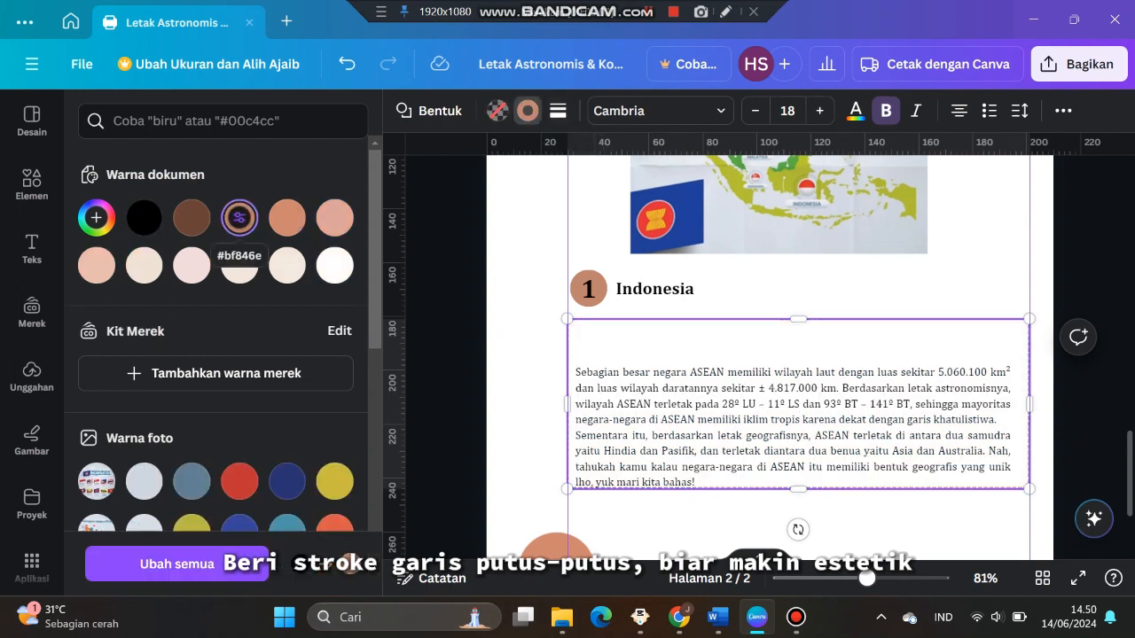
{"action": "left_click", "coordinate": [557, 111]}
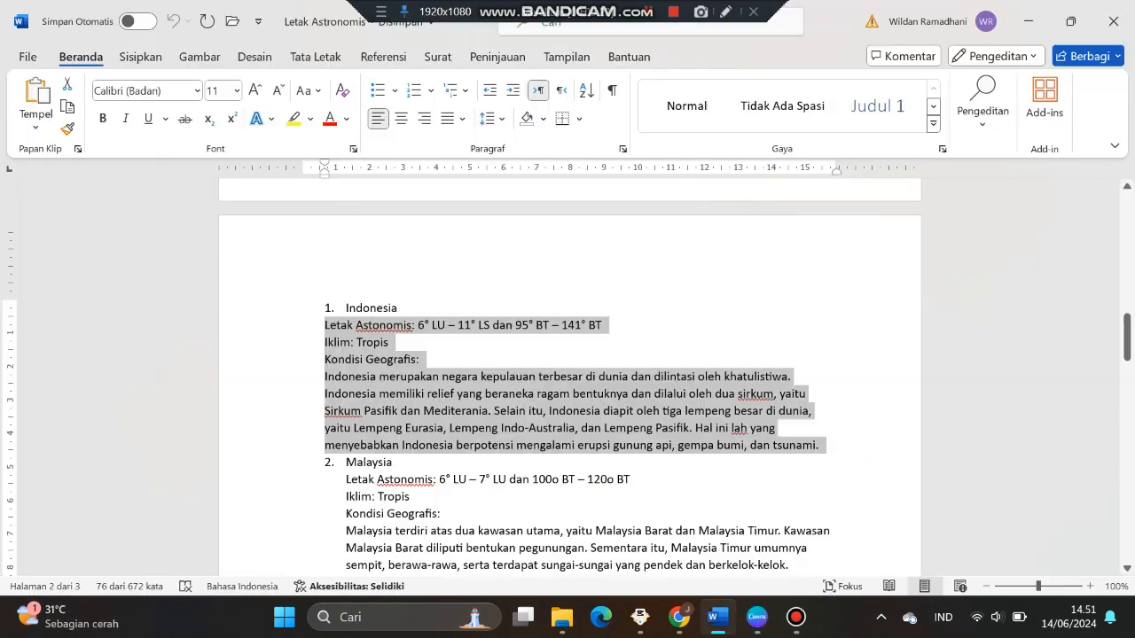
Copy Indonesia's astronomical and geographical description from Word and paste it over the paragraph inside the dashed frame
{"action": "right_click", "coordinate": [535, 399]}
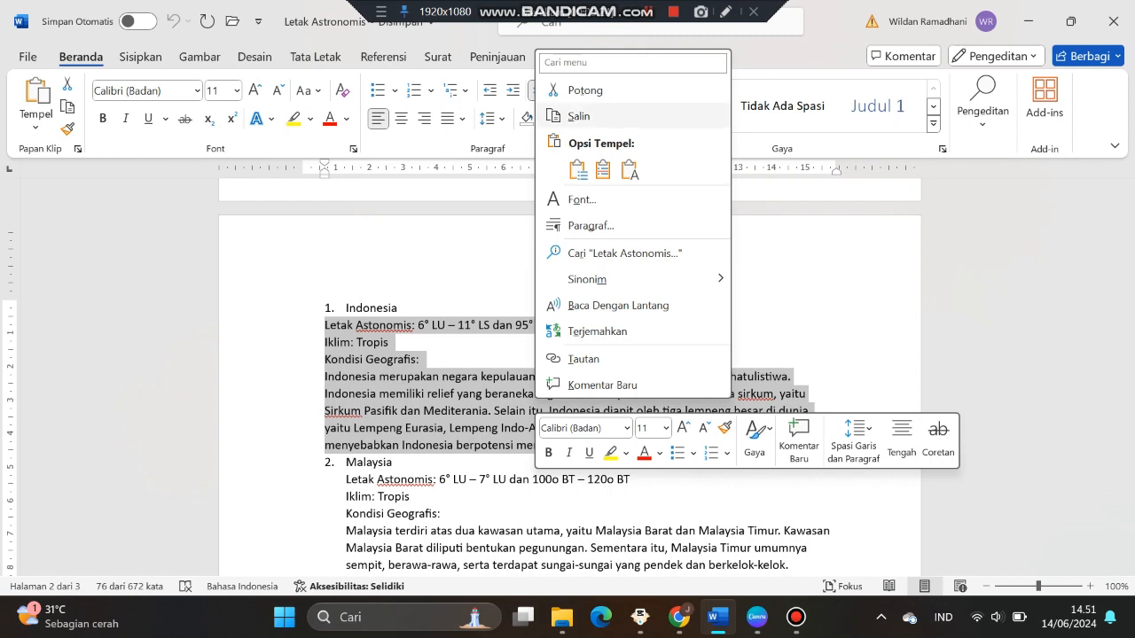
{"action": "left_click", "coordinate": [579, 116]}
{"action": "left_click", "coordinate": [756, 616]}
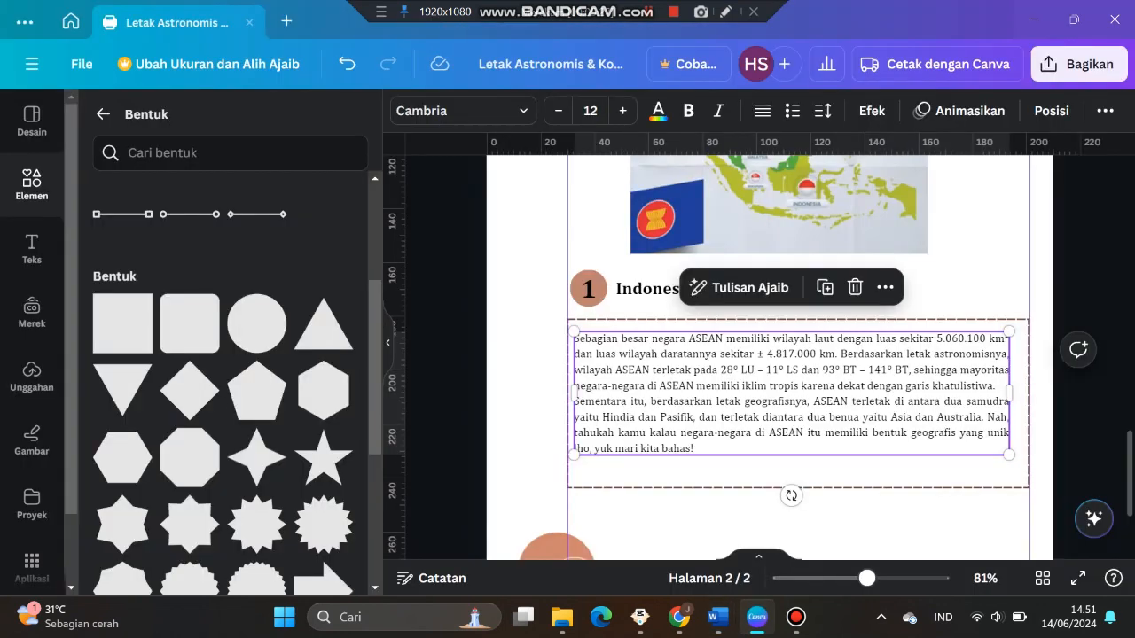
{"action": "left_click_drag", "start_coordinate": [573, 338], "coordinate": [650, 417]}
{"action": "key", "text": "ctrl+a"}
{"action": "type", "text": "Letak Astronomis: 6° LU – 11° LS dan 95° BT – 141° BT Iklim: Tropis Kondisi Geografis: Indonesia merupakan negara kepulauan terbesar di dunia dan dilintasi oleh khatulistiwa. Indonesia memiliki relief yang beraneka ragam bentuknya dan dilalui oleh dua sirkum, yaitu Sirkum Pasifik dan Mediterania. Selain itu, Indonesia diapit oleh tiga lempeng besar di dunia, yaitu Lempeng Eurasia, Lempeng Indo-Australia, dan Lempeng Pasifik. Hal ini lah yang menyebabkan Indonesia berpotensi mengalami erupsi gunung api, gempa bumi, dan tsunami."}
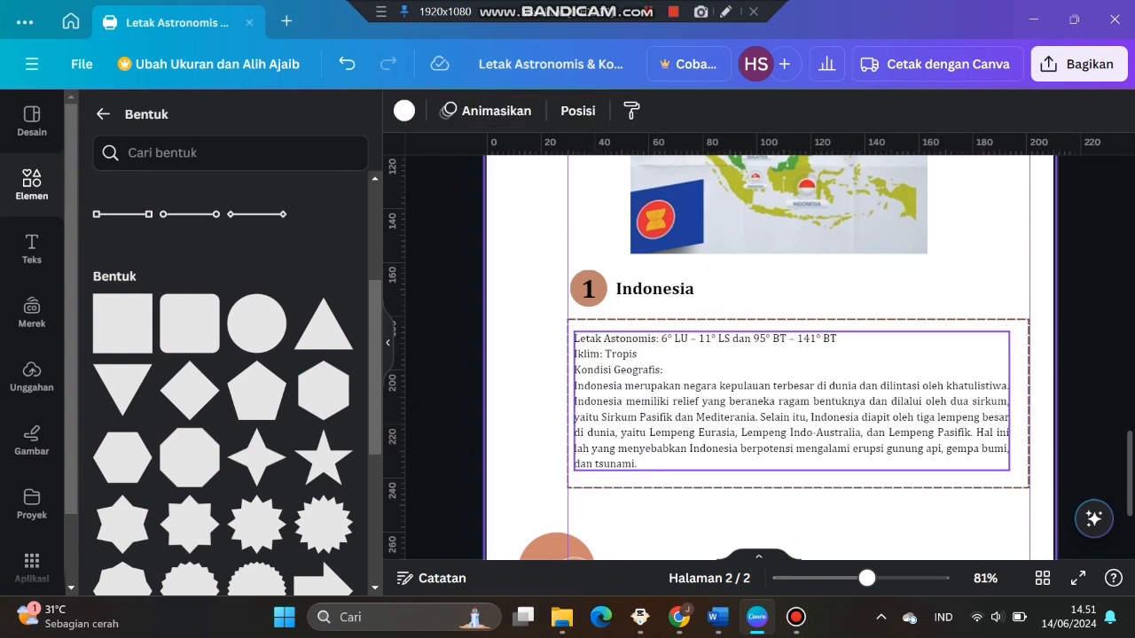